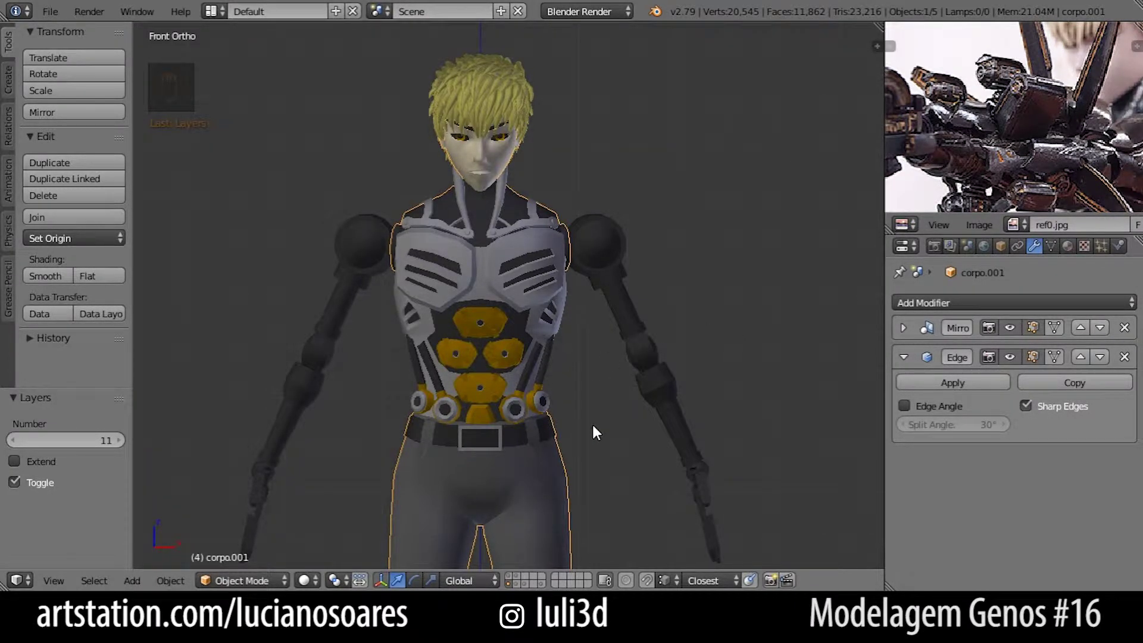
# Compare the full figure's base model on layer 1 with the detailed version on layer 11, and examine the detailed chest armour
pyautogui.scroll(-1, 592, 423)
pyautogui.keyDown('shift'); pyautogui.moveTo(584, 481); pyautogui.dragTo(575, 368, button='middle'); pyautogui.keyUp('shift')
pyautogui.scroll(-1, 577, 369)
pyautogui.scroll(-1, 581, 373)
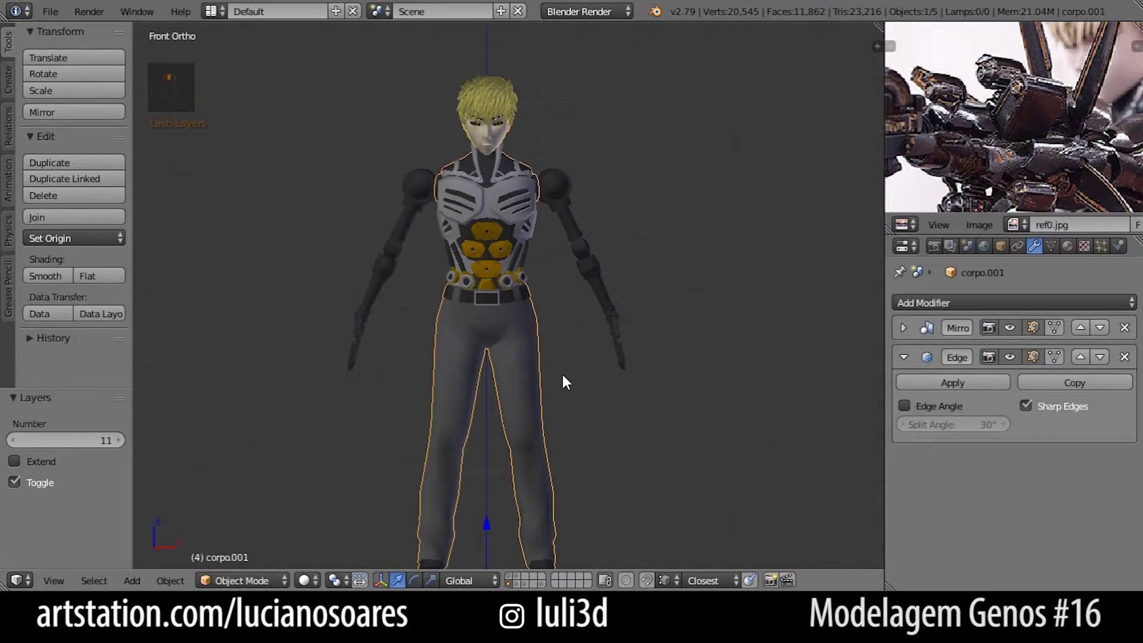
pyautogui.press('1')
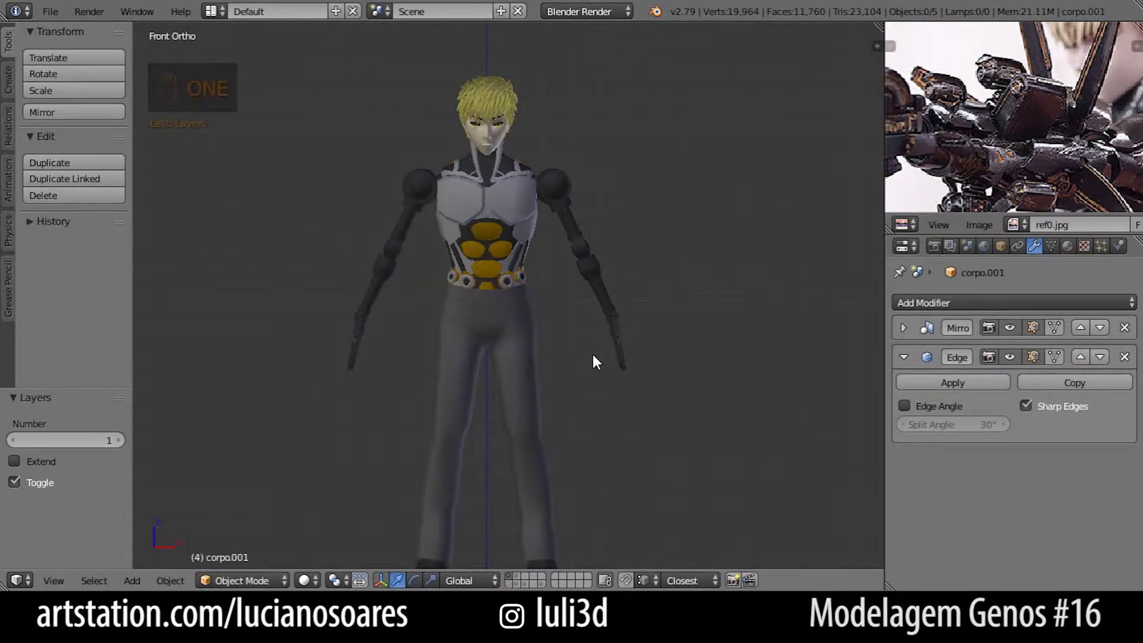
pyautogui.scroll(1, 592, 357)
pyautogui.keyDown('shift'); pyautogui.moveTo(591, 373); pyautogui.dragTo(615, 305, button='middle'); pyautogui.keyUp('shift')
pyautogui.scroll(-1, 603, 296)
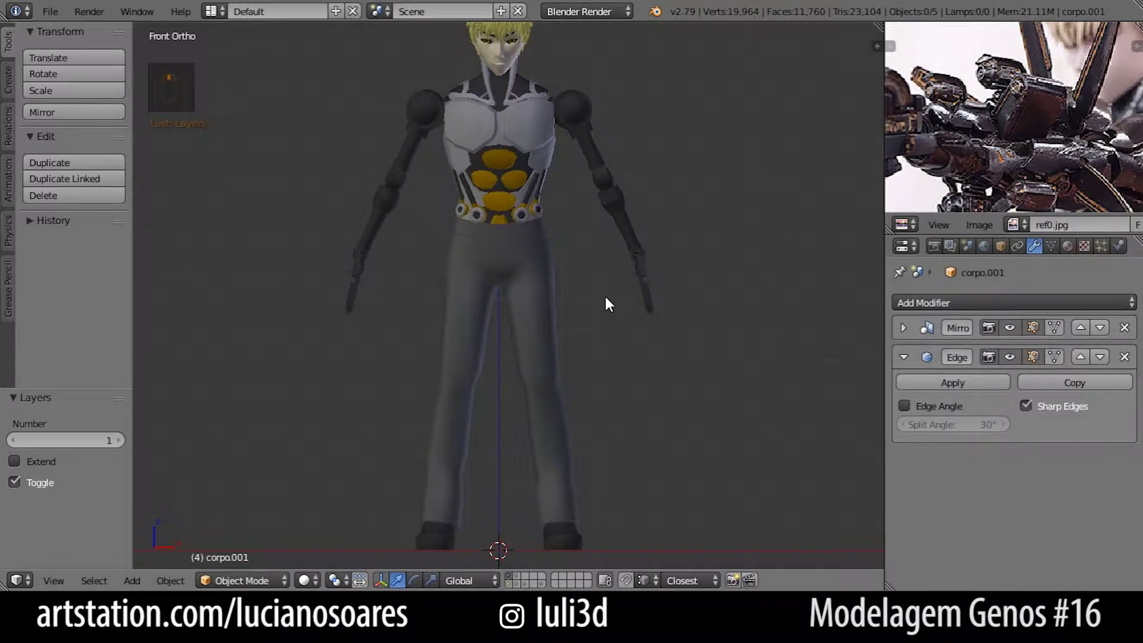
pyautogui.hotkey('alt', '1')
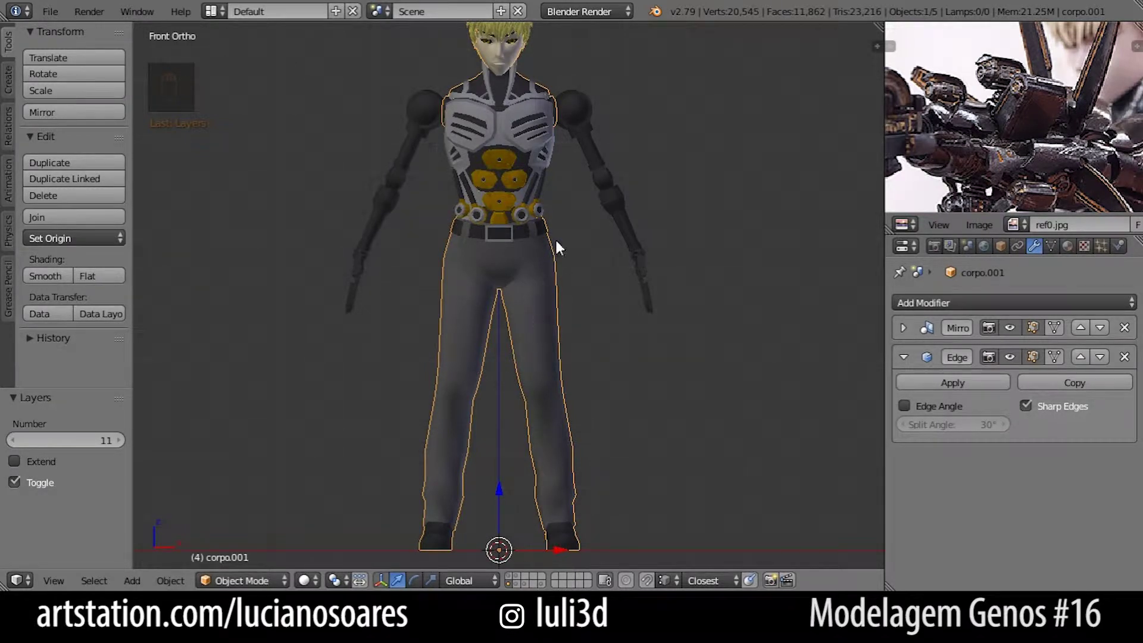
pyautogui.keyDown('shift'); pyautogui.moveTo(555, 247); pyautogui.dragTo(554, 377, button='middle'); pyautogui.keyUp('shift')
pyautogui.scroll(4, 543, 263)
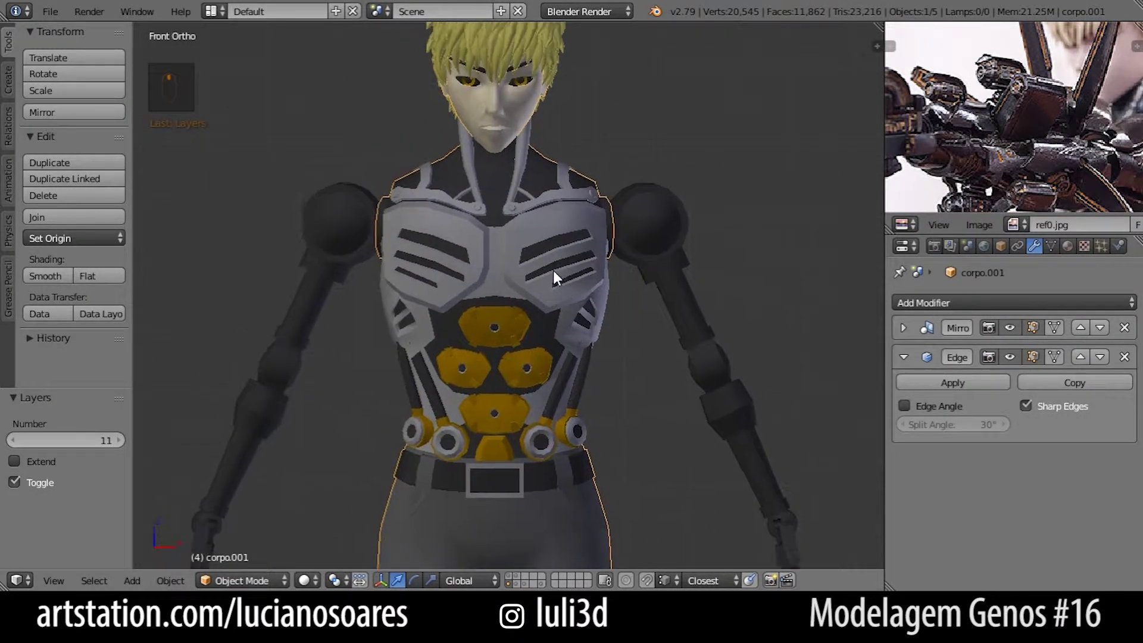
pyautogui.moveTo(562, 288); pyautogui.dragTo(536, 316, button='middle')
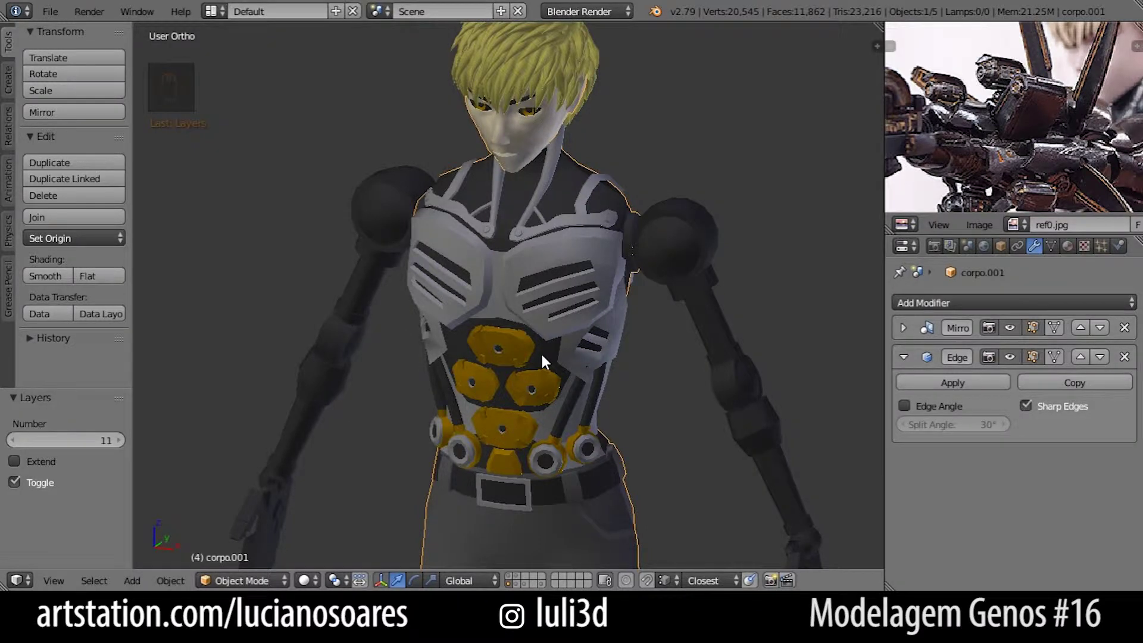
pyautogui.scroll(6, 543, 351)
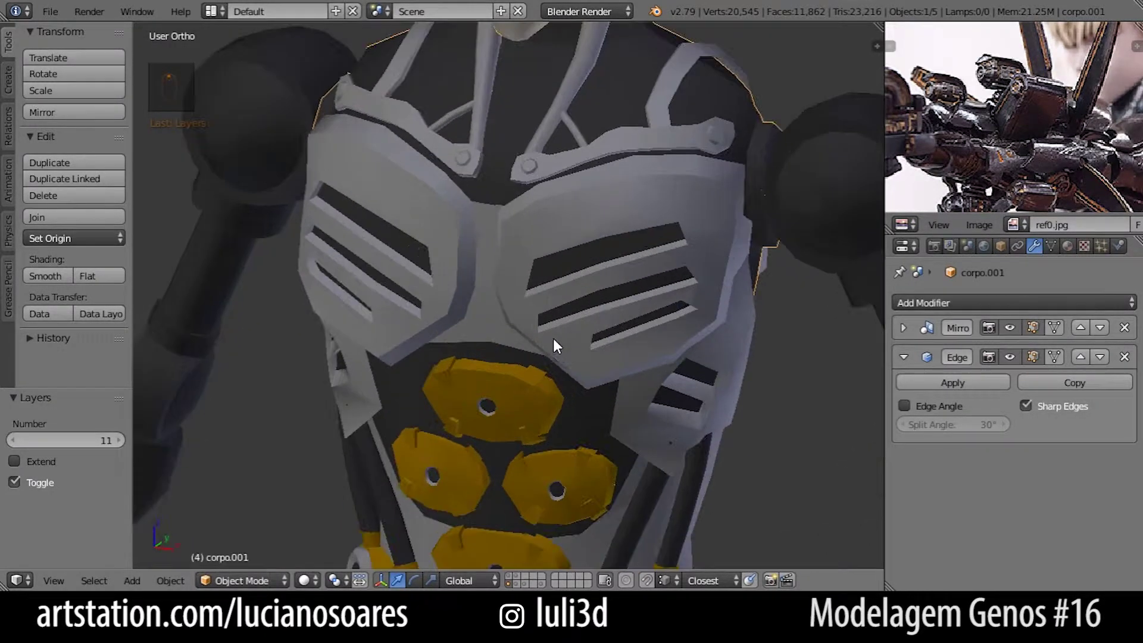
pyautogui.press('KP_1')
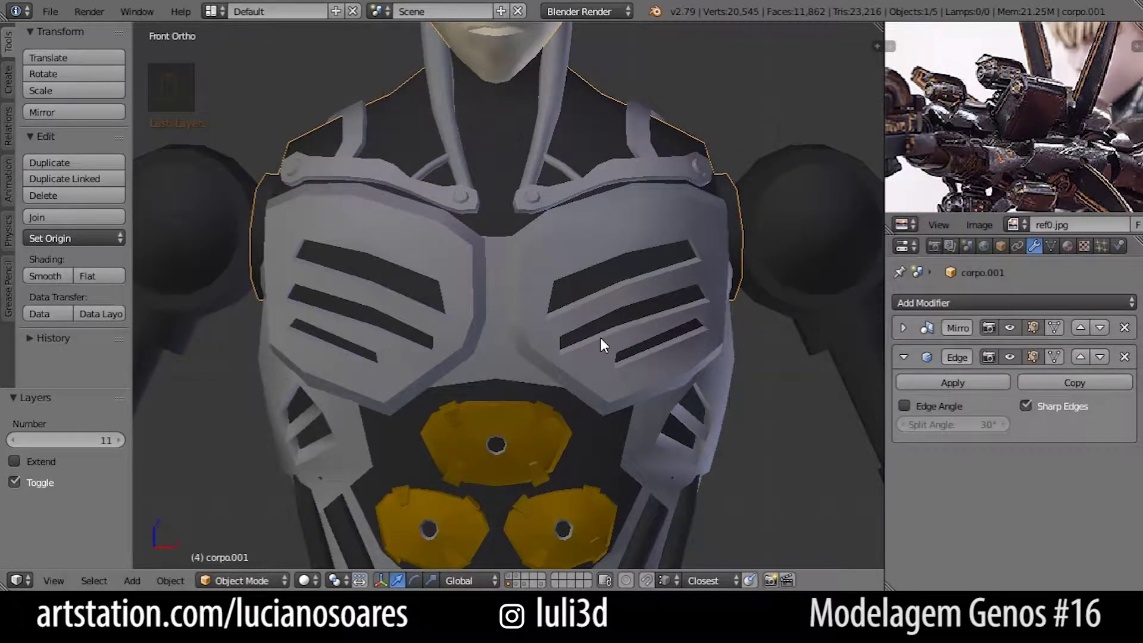
# Compare the abdominal plates of the base armour on layer 1 with the detailed ones on layer 11
pyautogui.hotkey('alt', 'Tab')
pyautogui.press('1')
pyautogui.click(605, 306)
pyautogui.keyDown('shift'); pyautogui.moveTo(614, 320); pyautogui.dragTo(574, 293, button='middle'); pyautogui.keyUp('shift')
pyautogui.keyDown('shift'); pyautogui.moveTo(572, 378); pyautogui.dragTo(573, 320, button='middle'); pyautogui.keyUp('shift')
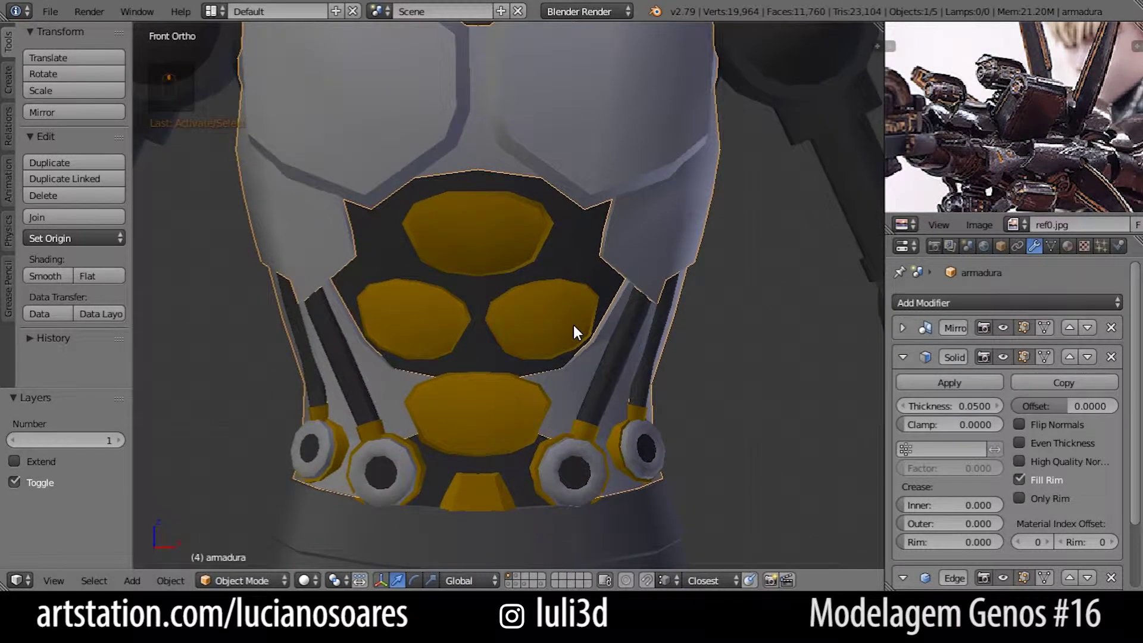
pyautogui.press('2')
pyautogui.press('1')
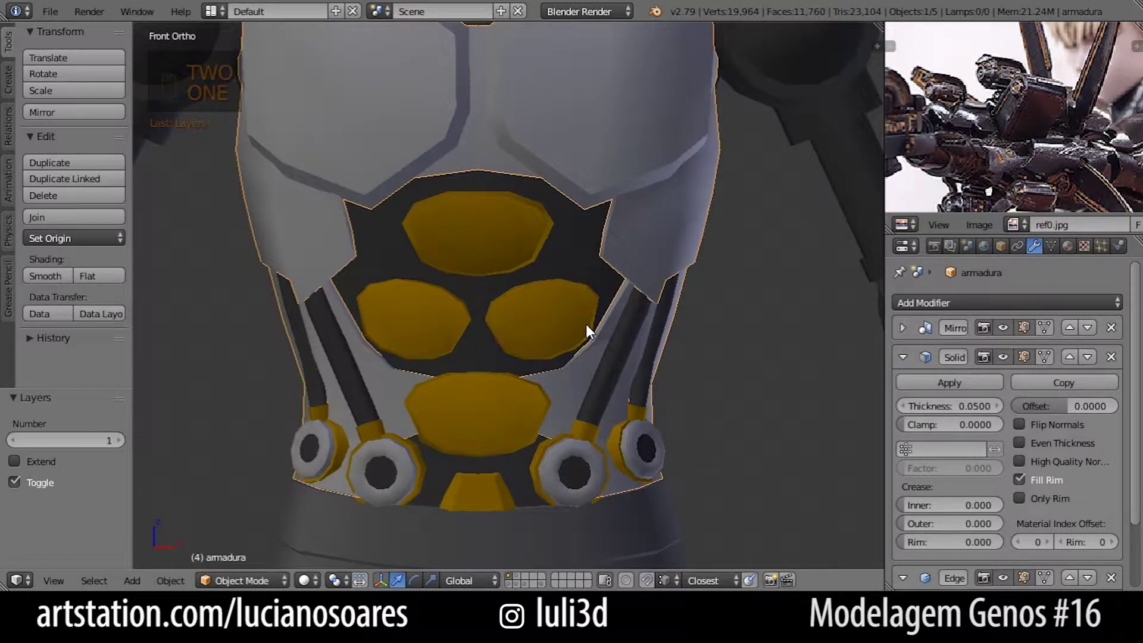
pyautogui.hotkey('alt', '1')
pyautogui.scroll(4, 531, 298)
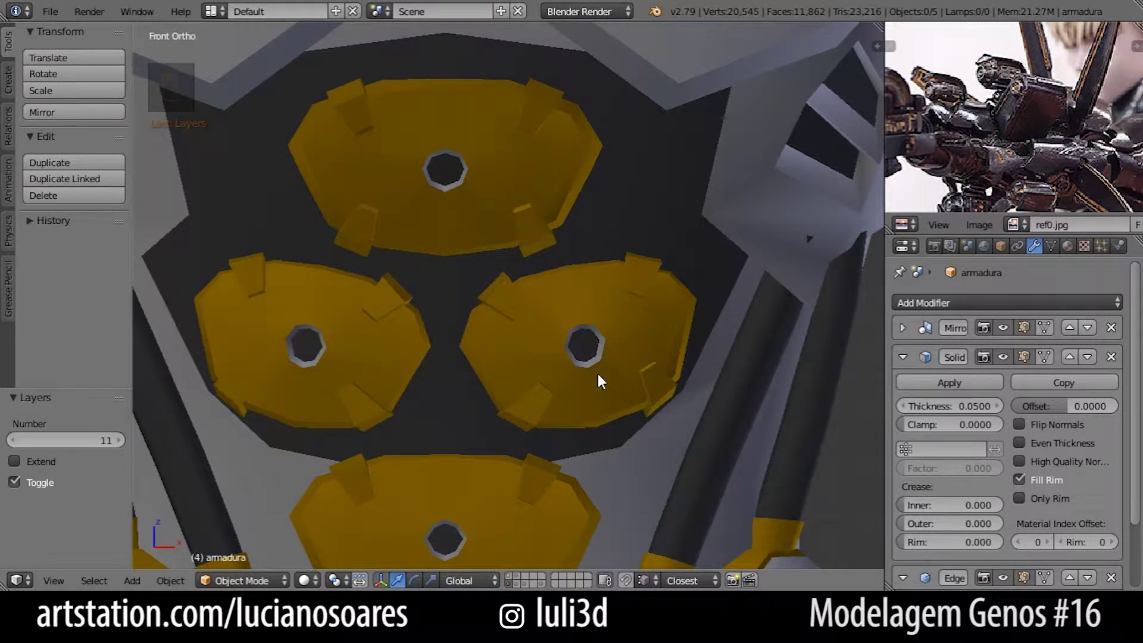
# Inspect the mesh around the central hole of the detailed middle-row abdominal plate in Edit Mode
pyautogui.rightClick(617, 375)
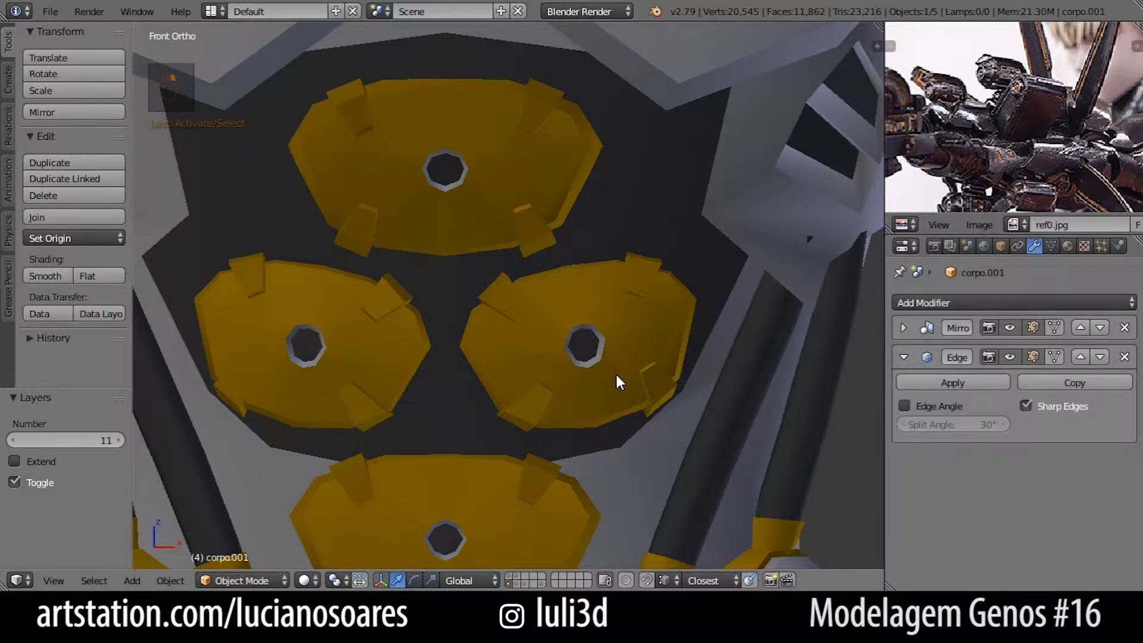
pyautogui.rightClick(570, 354)
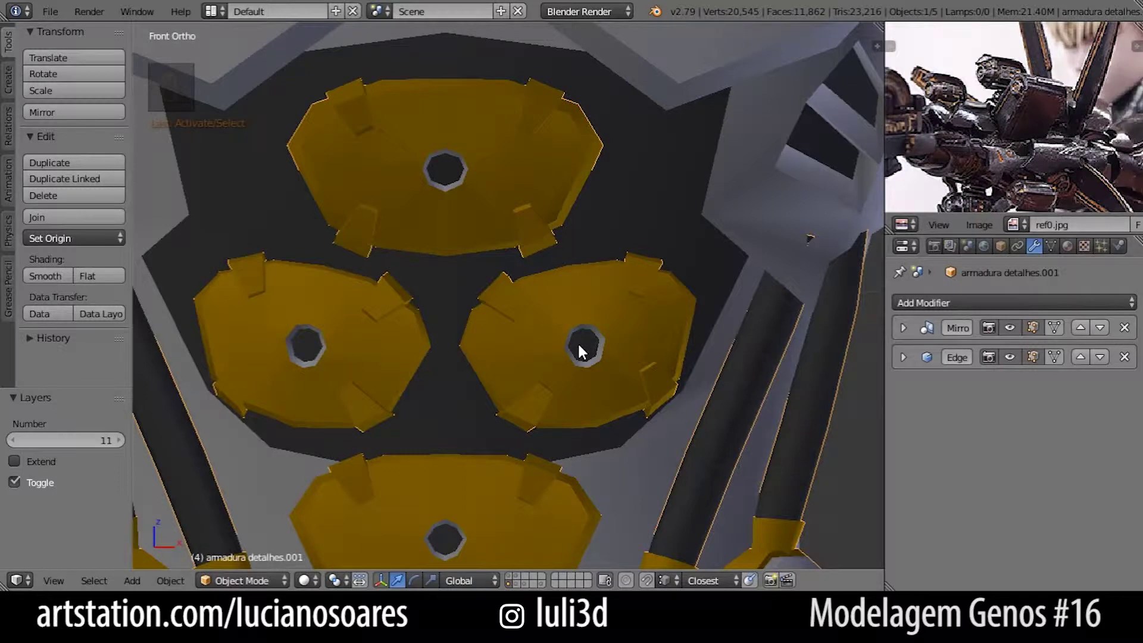
pyautogui.press('Tab')
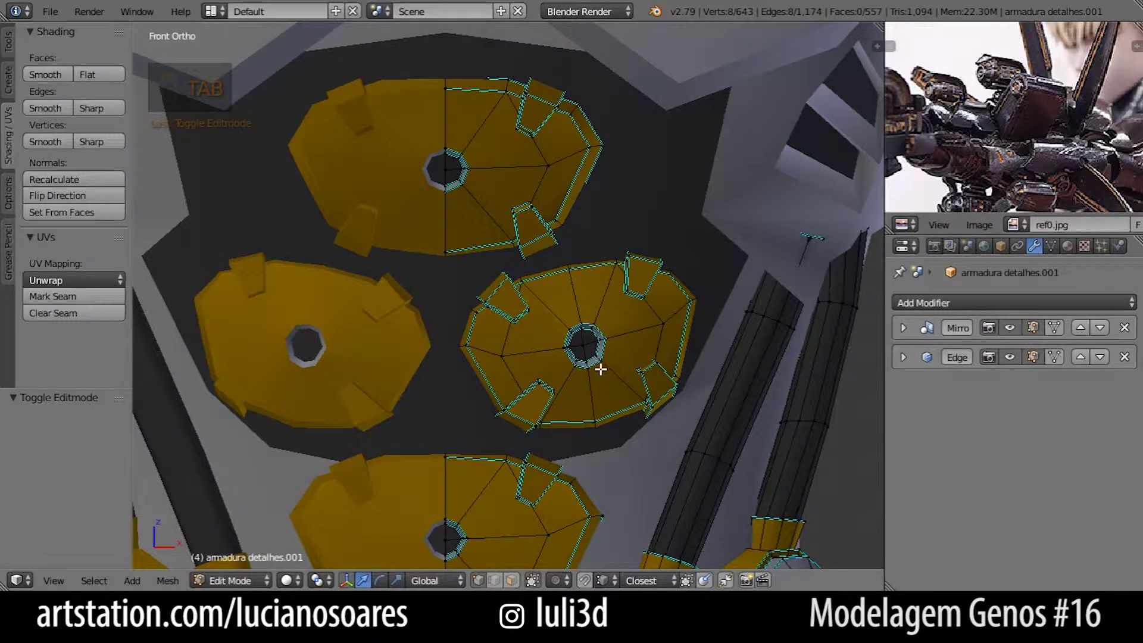
pyautogui.rightClick(583, 344)
pyautogui.press('KP_Decimal')
pyautogui.scroll(6, 594, 319)
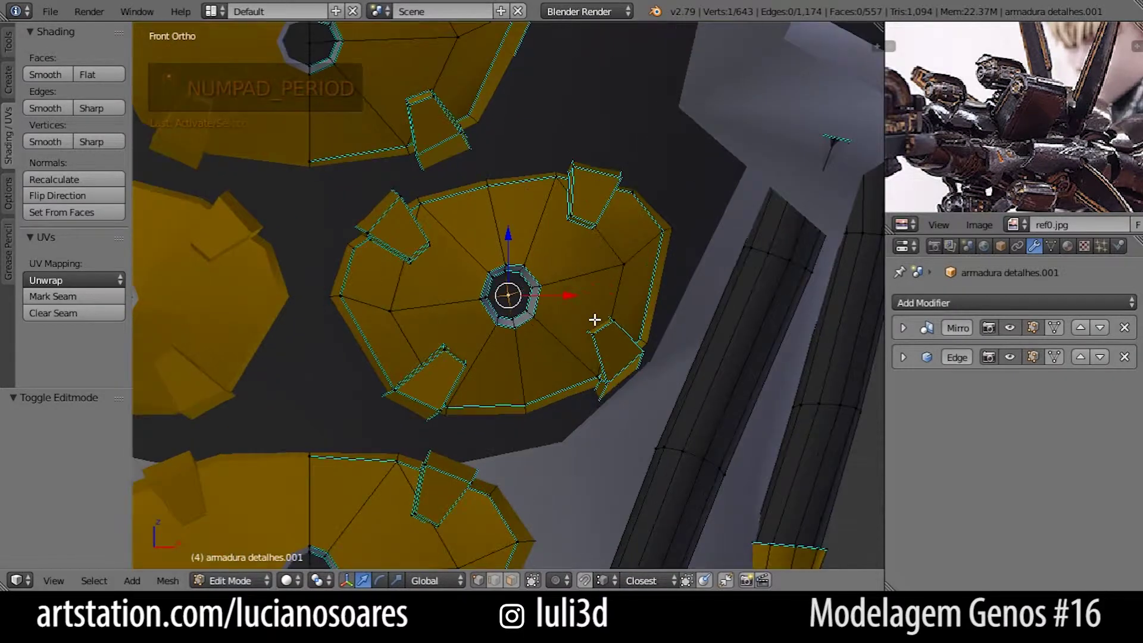
pyautogui.moveTo(650, 314); pyautogui.dragTo(568, 322, button='middle')
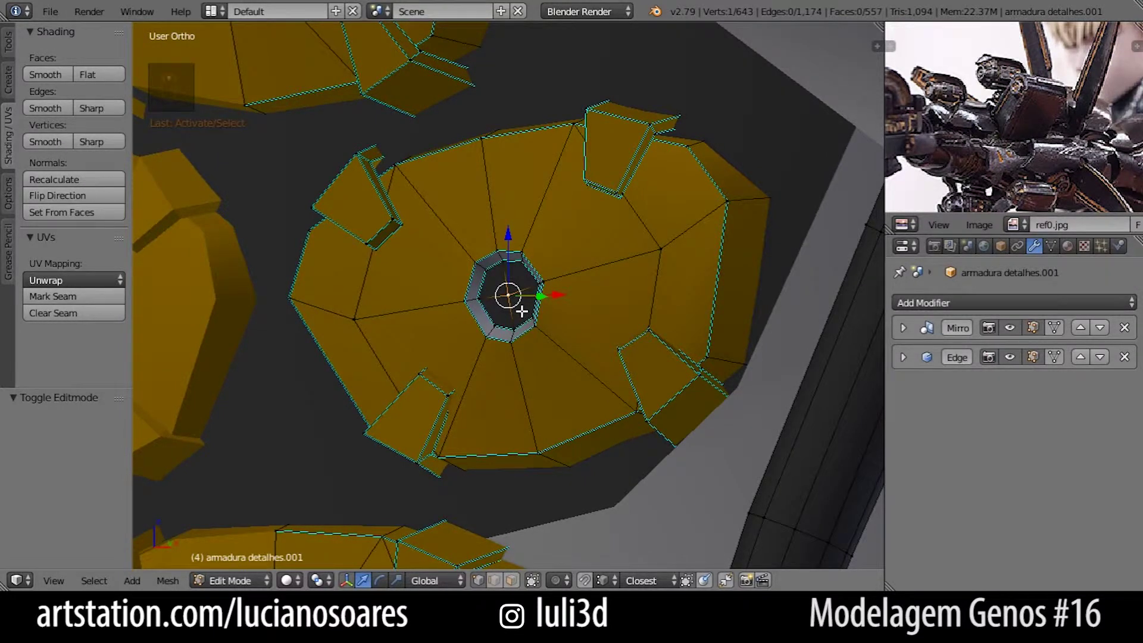
# Return to layer 1 and enter Edit Mode on the armadura detalhes object with the plain gold abdominal plates
pyautogui.press('Tab')
pyautogui.press('1')
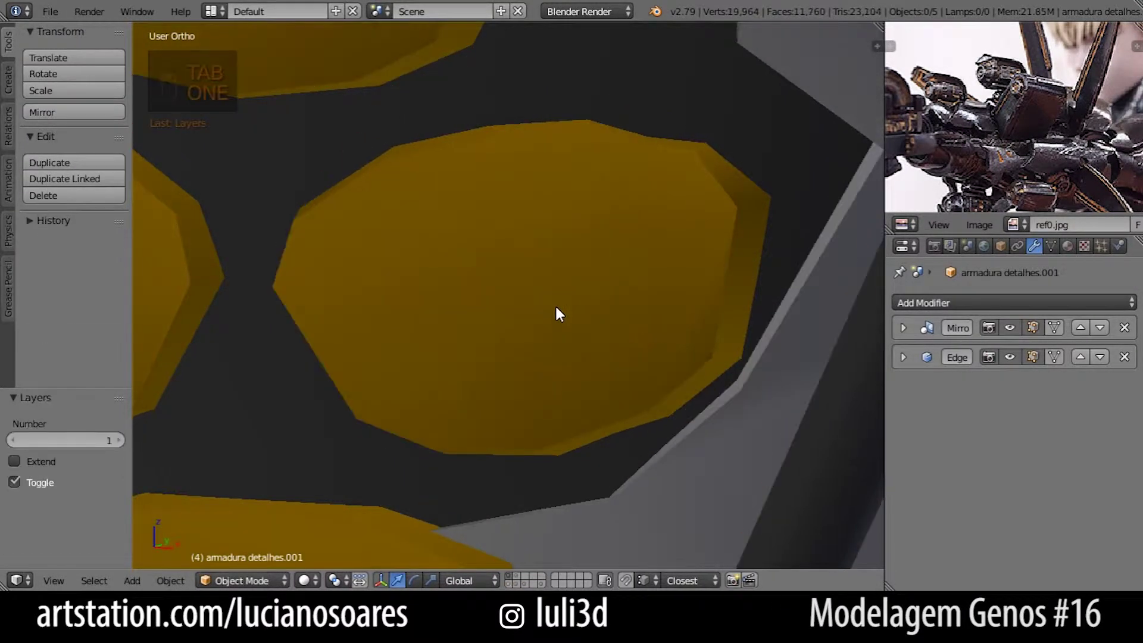
pyautogui.rightClick(561, 302)
pyautogui.scroll(-2, 565, 304)
pyautogui.press('Tab')
pyautogui.scroll(5, 580, 306)
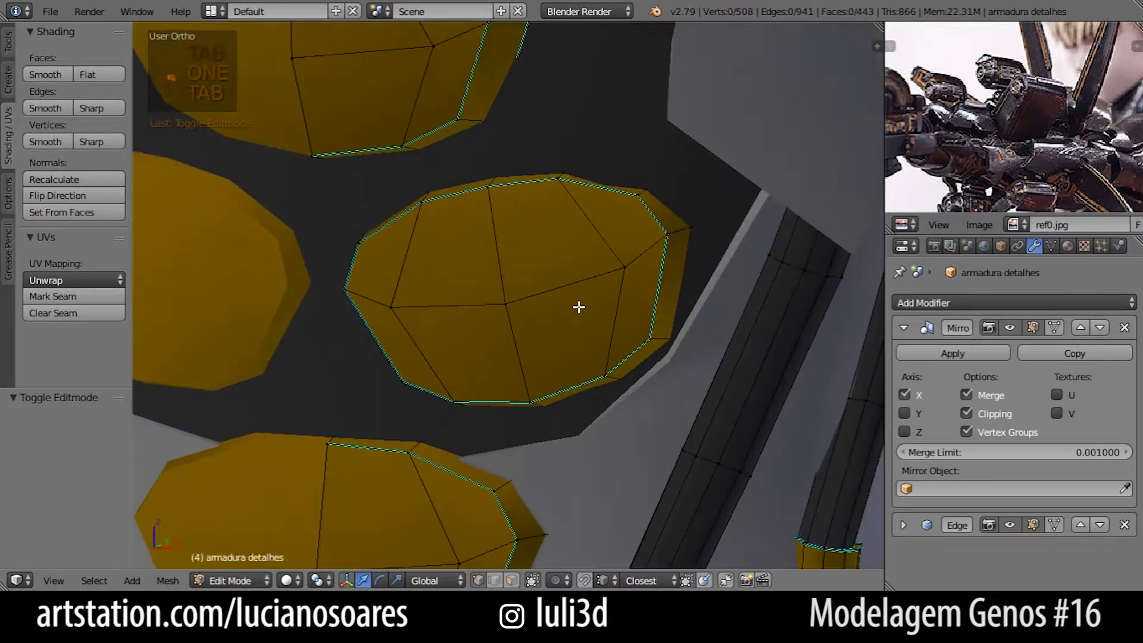
# Select the four central faces of the middle-row abdominal plate and inset them by about 0.207
pyautogui.click(513, 579)
pyautogui.rightClick(546, 338)
pyautogui.press('c')
pyautogui.click(522, 304)
pyautogui.rightClick(510, 309)
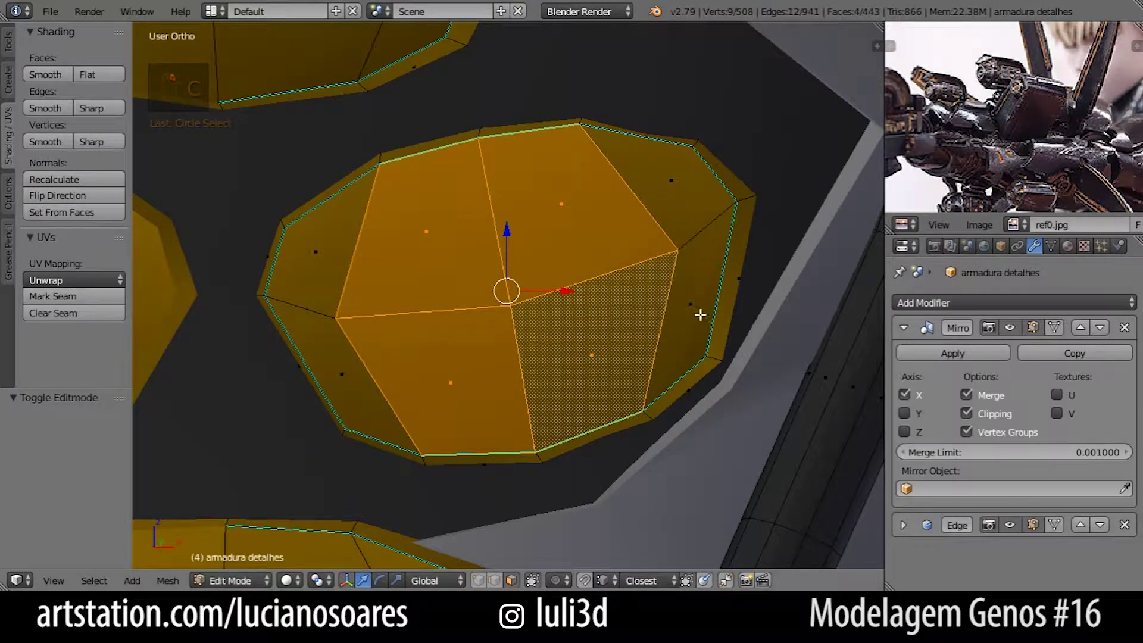
pyautogui.press('i')
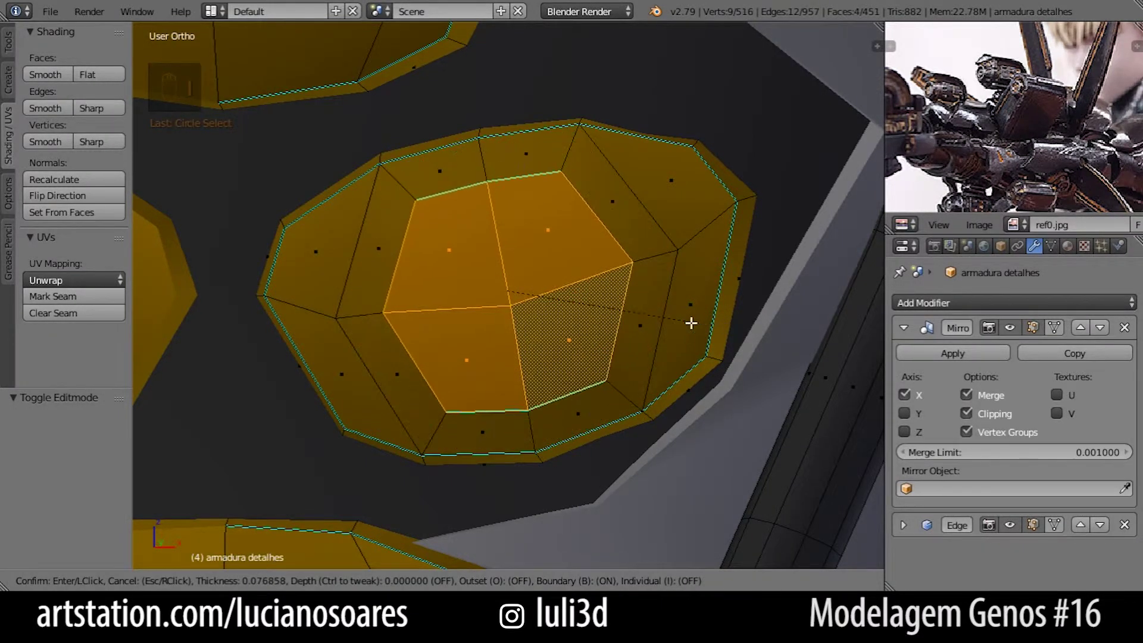
pyautogui.click(616, 321)
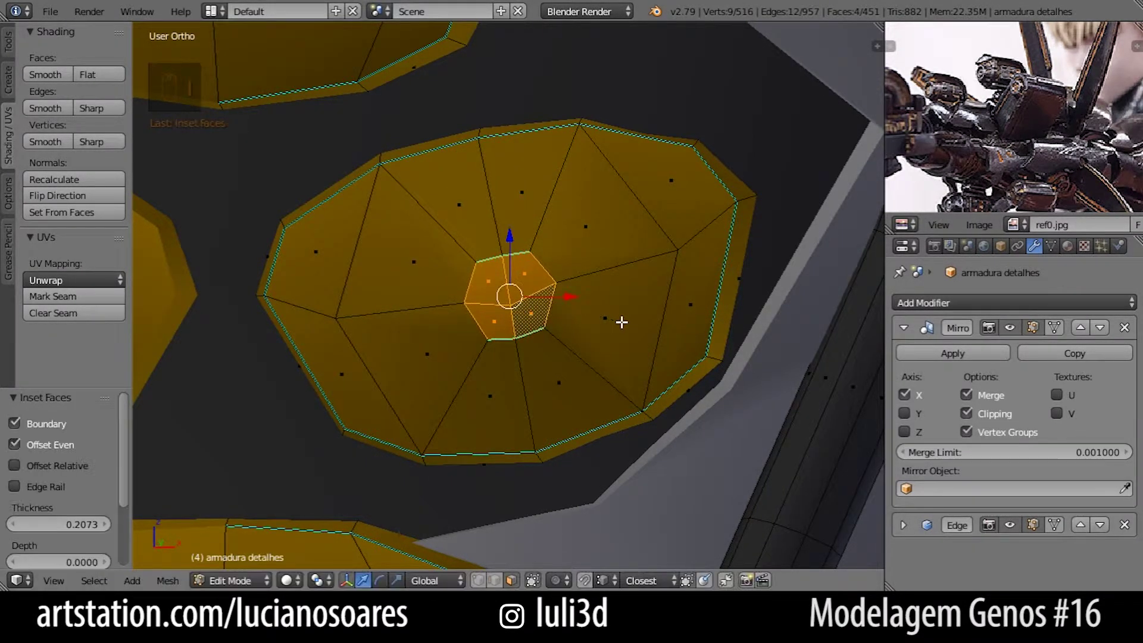
# Extrude the inset central faces about 0.017 into the plate and scale them to about 0.671
pyautogui.moveTo(573, 370); pyautogui.dragTo(533, 382, button='middle')
pyautogui.scroll(2, 526, 381)
pyautogui.press('e')
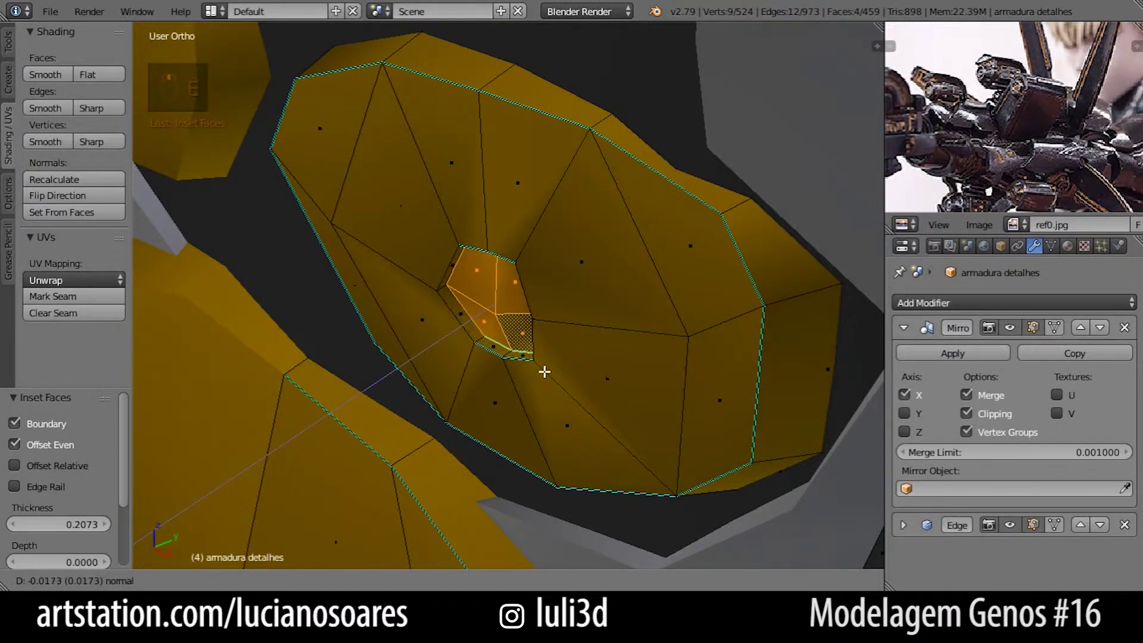
pyautogui.click(544, 372)
pyautogui.press('s')
pyautogui.click(561, 359)
pyautogui.moveTo(561, 359); pyautogui.dragTo(536, 357, button='middle')
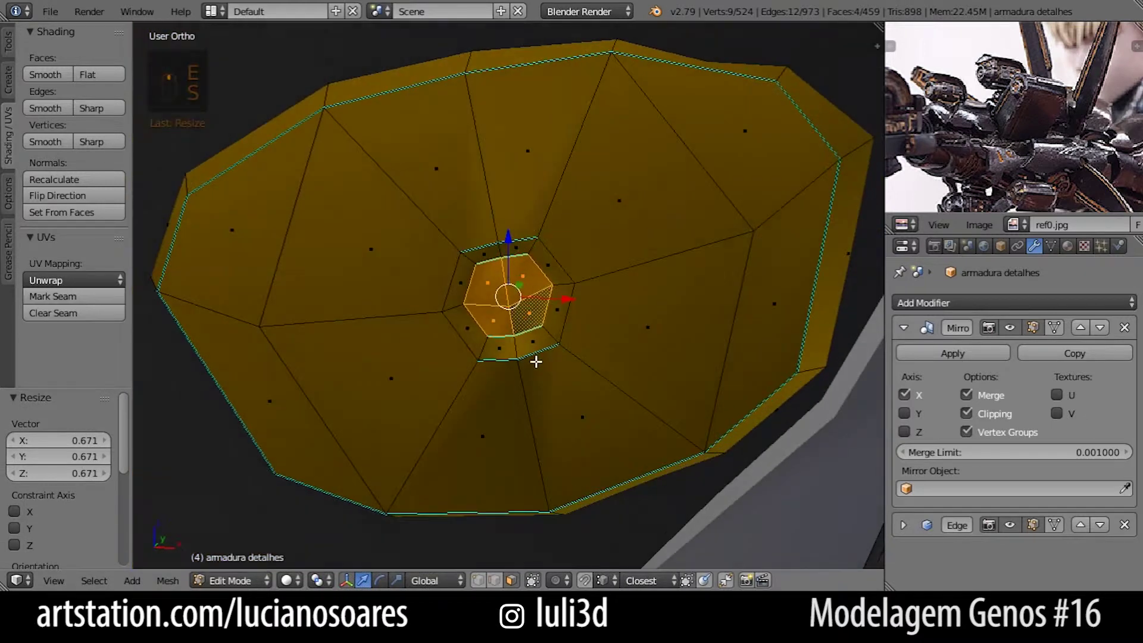
pyautogui.scroll(-2, 541, 352)
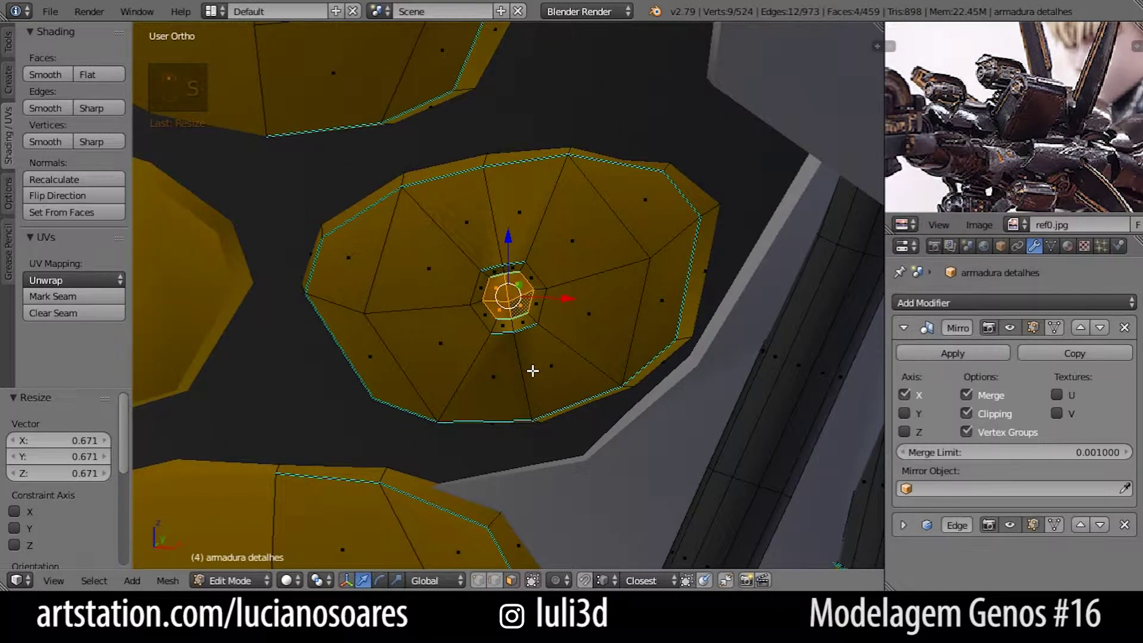
pyautogui.scroll(2, 533, 370)
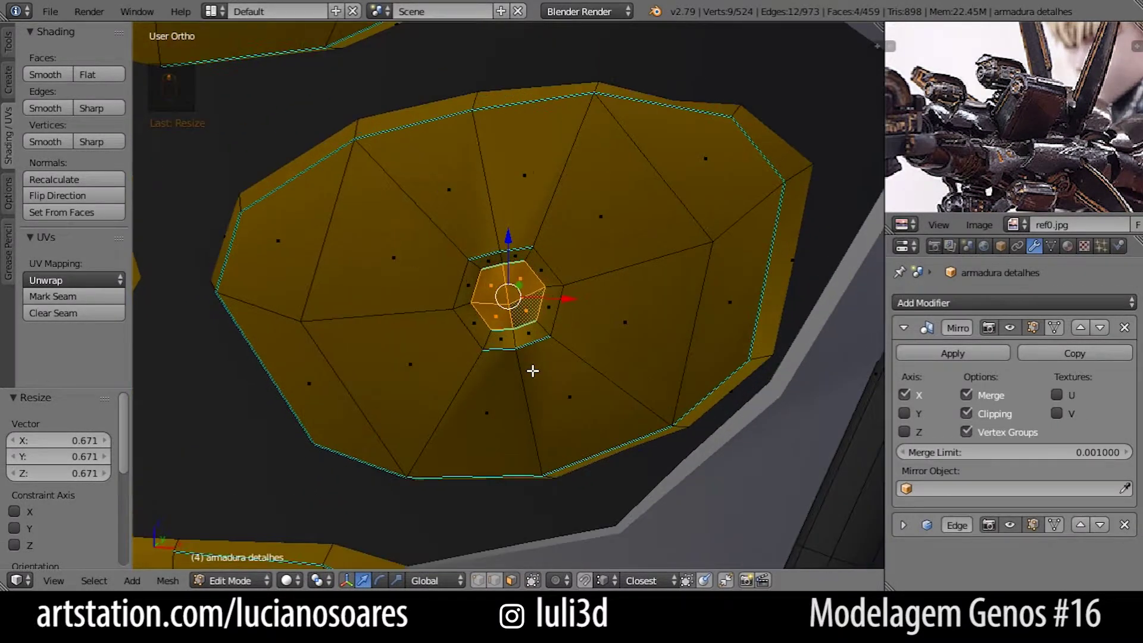
# Assign the cinza escuro material to the recess's inner faces and cinza claro to the ring of faces around them
pyautogui.click(1068, 249)
pyautogui.click(952, 340)
pyautogui.click(929, 424)
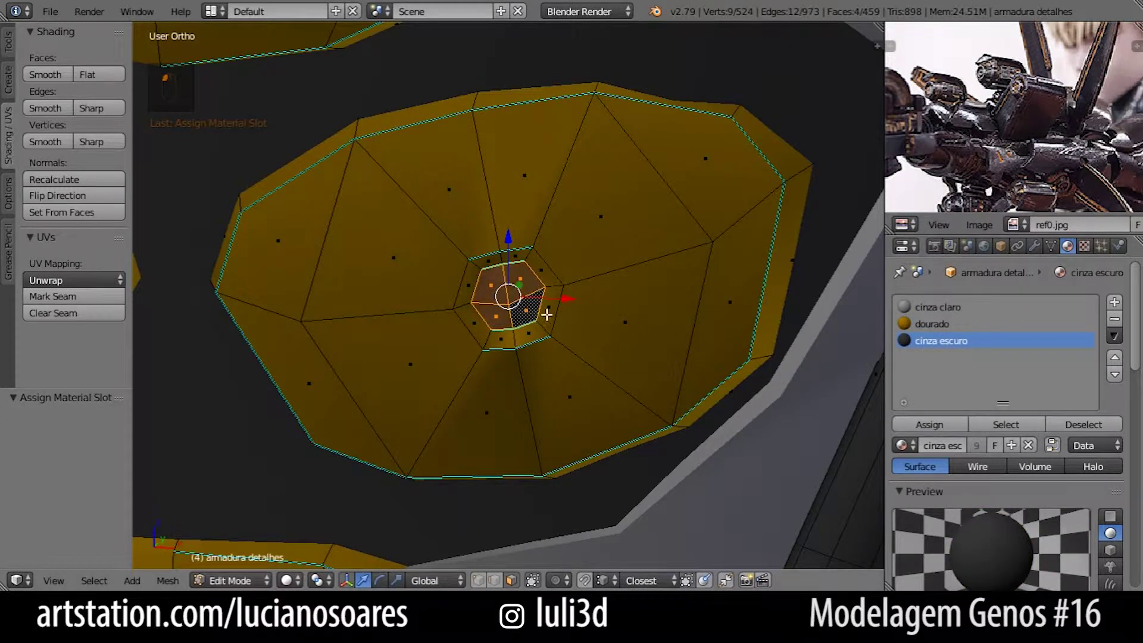
pyautogui.keyDown('alt'); pyautogui.rightClick(556, 292); pyautogui.keyUp('alt')
pyautogui.click(932, 308)
pyautogui.click(929, 424)
pyautogui.press('Tab')
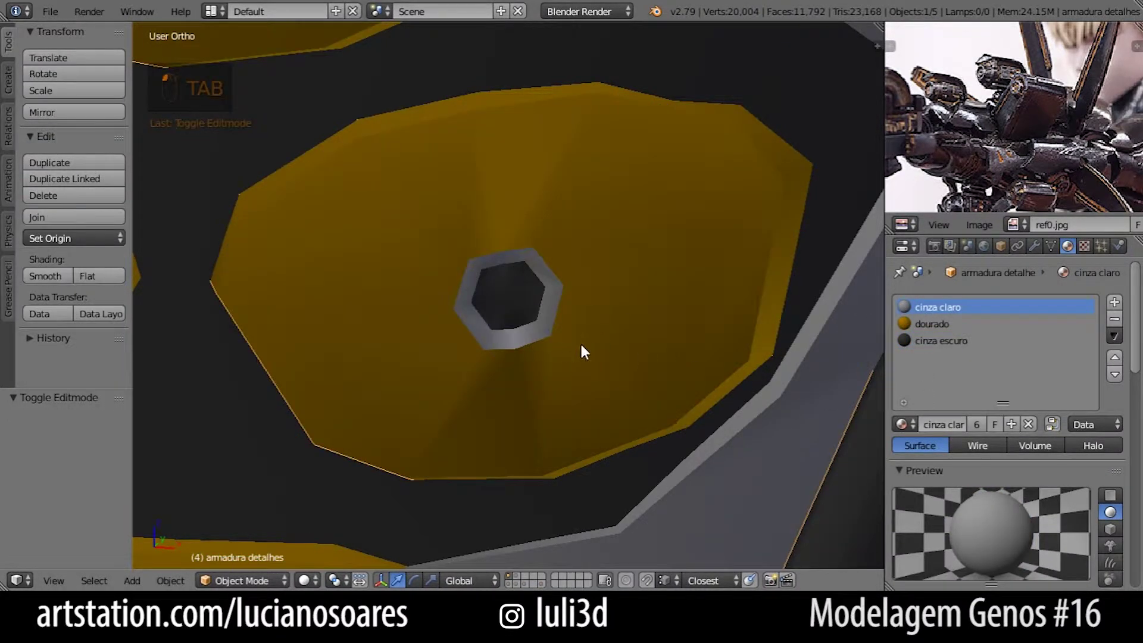
pyautogui.scroll(-3, 581, 347)
pyautogui.scroll(4, 605, 364)
# Move the centre vertex of the plate's dark recess about 0.020 deeper along the Y axis
pyautogui.press('Tab')
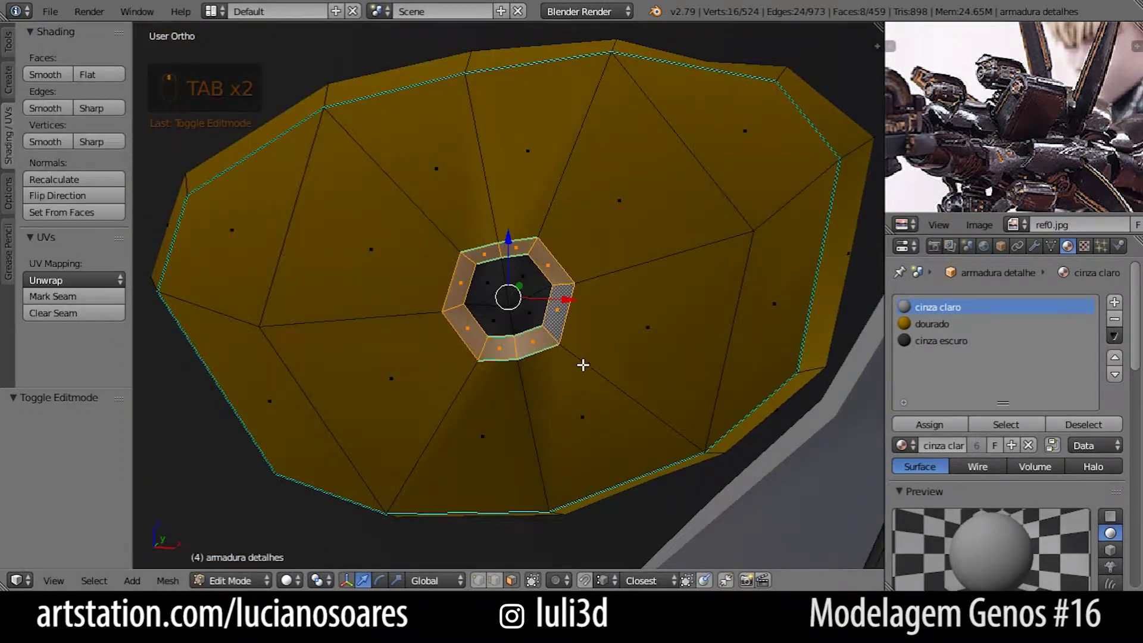
pyautogui.moveTo(552, 314); pyautogui.dragTo(501, 324, button='middle')
pyautogui.rightClick(503, 305)
pyautogui.moveTo(515, 375); pyautogui.dragTo(502, 362, button='middle')
pyautogui.moveTo(530, 300); pyautogui.dragTo(534, 294)
pyautogui.scroll(-2, 488, 357)
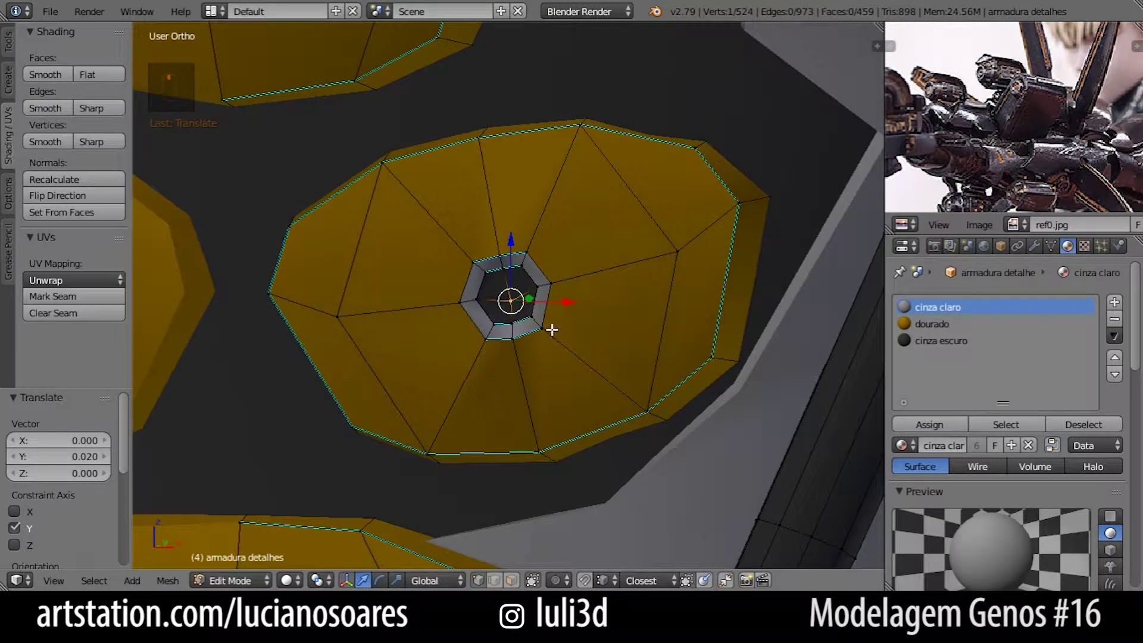
pyautogui.scroll(1, 531, 344)
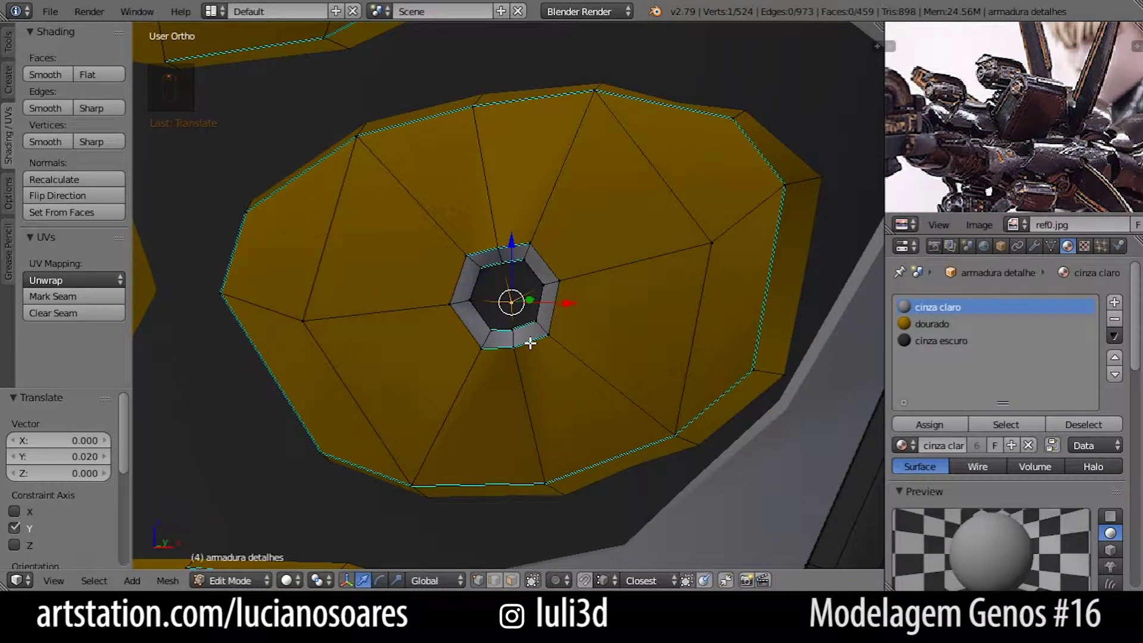
# Select the outer and inner edge loops of the light grey ring and mark them as sharp
pyautogui.scroll(2, 523, 411)
pyautogui.click(499, 582)
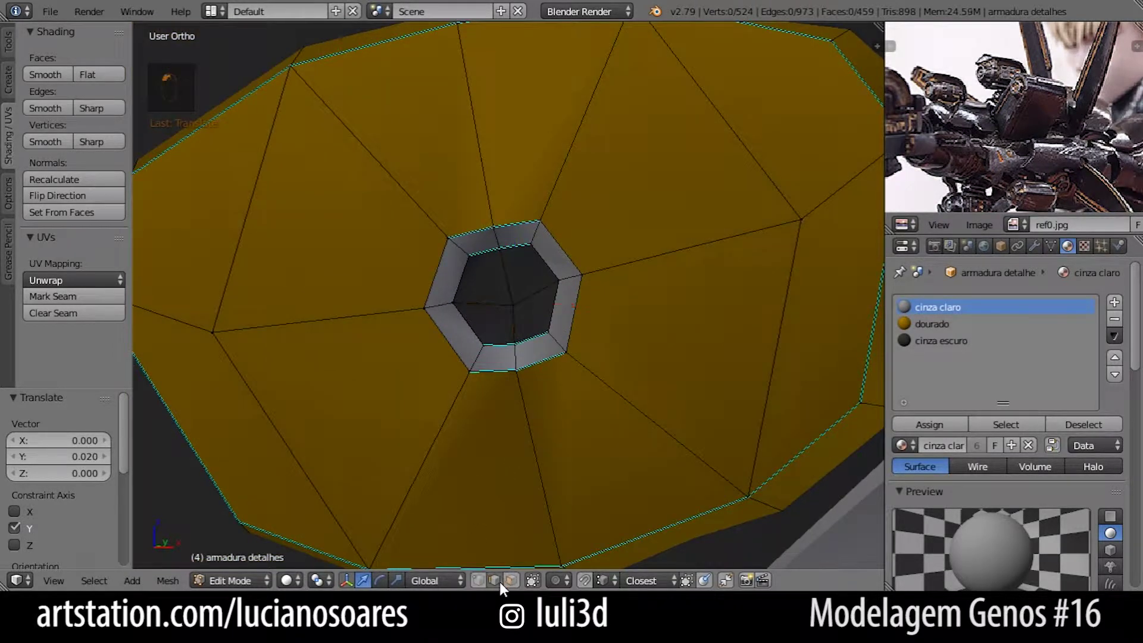
pyautogui.keyDown('alt'); pyautogui.rightClick(527, 366); pyautogui.keyUp('alt')
pyautogui.keyDown('alt'); pyautogui.keyDown('shift'); pyautogui.rightClick(557, 309); pyautogui.keyUp('shift'); pyautogui.keyUp('alt')
pyautogui.keyDown('alt'); pyautogui.keyDown('shift'); pyautogui.rightClick(494, 286); pyautogui.keyUp('shift'); pyautogui.keyUp('alt')
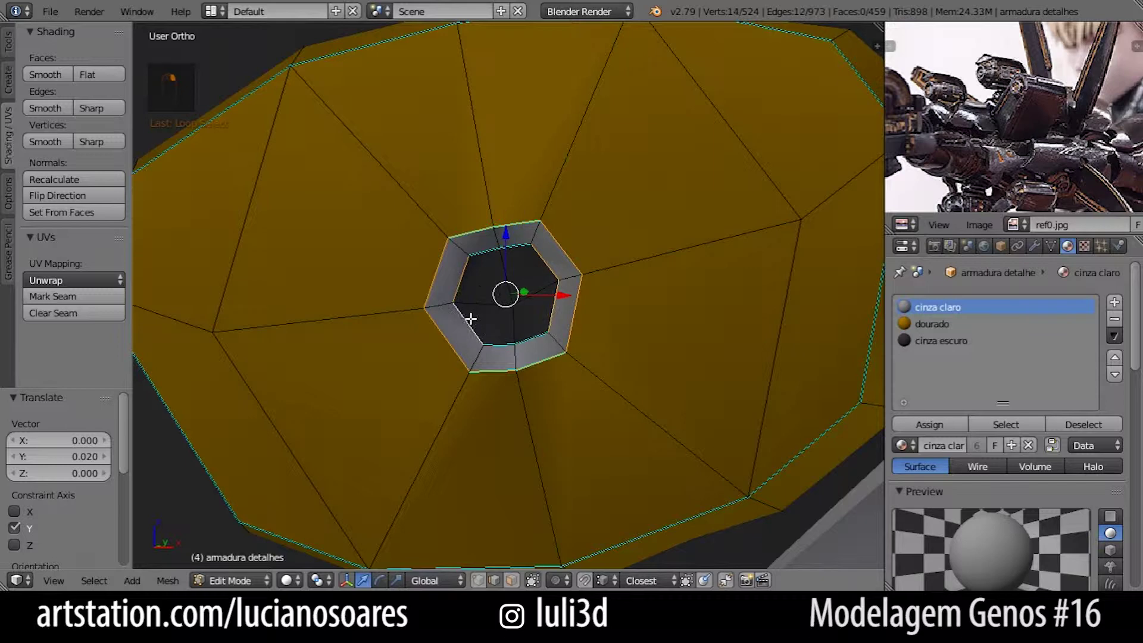
pyautogui.click(108, 110)
pyautogui.press('Tab')
# Check the plate against its detailed version on layer 11 and return to editing the mesh on layer 1
pyautogui.moveTo(612, 234); pyautogui.dragTo(630, 307, button='middle')
pyautogui.scroll(-5, 668, 303)
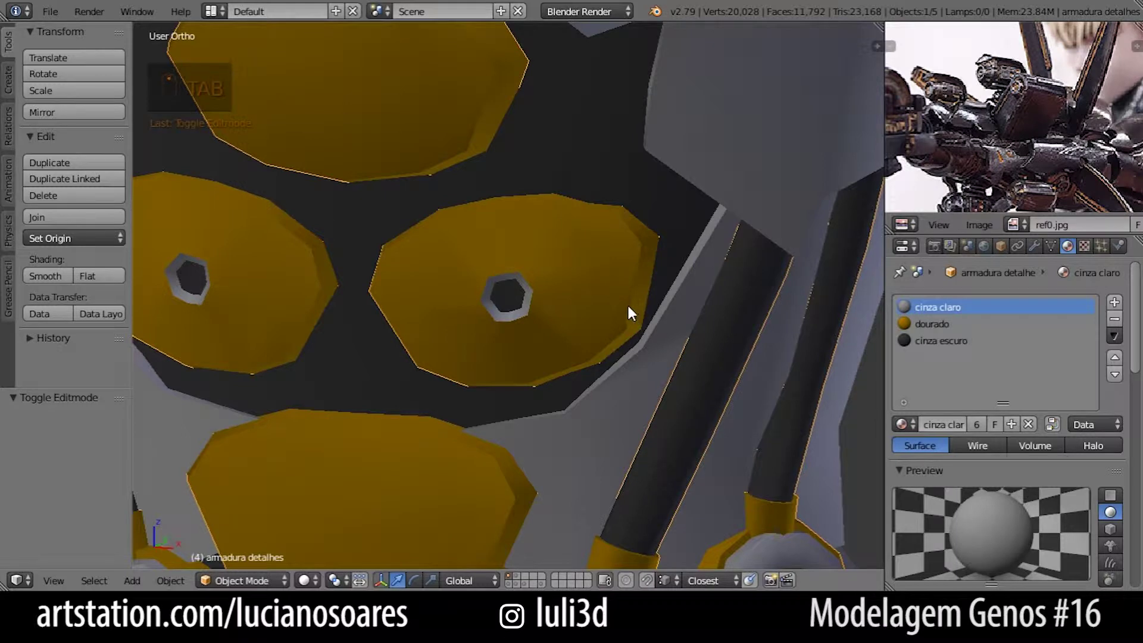
pyautogui.hotkey('alt', '1')
pyautogui.scroll(4, 572, 245)
pyautogui.moveTo(598, 196); pyautogui.dragTo(616, 204, button='middle')
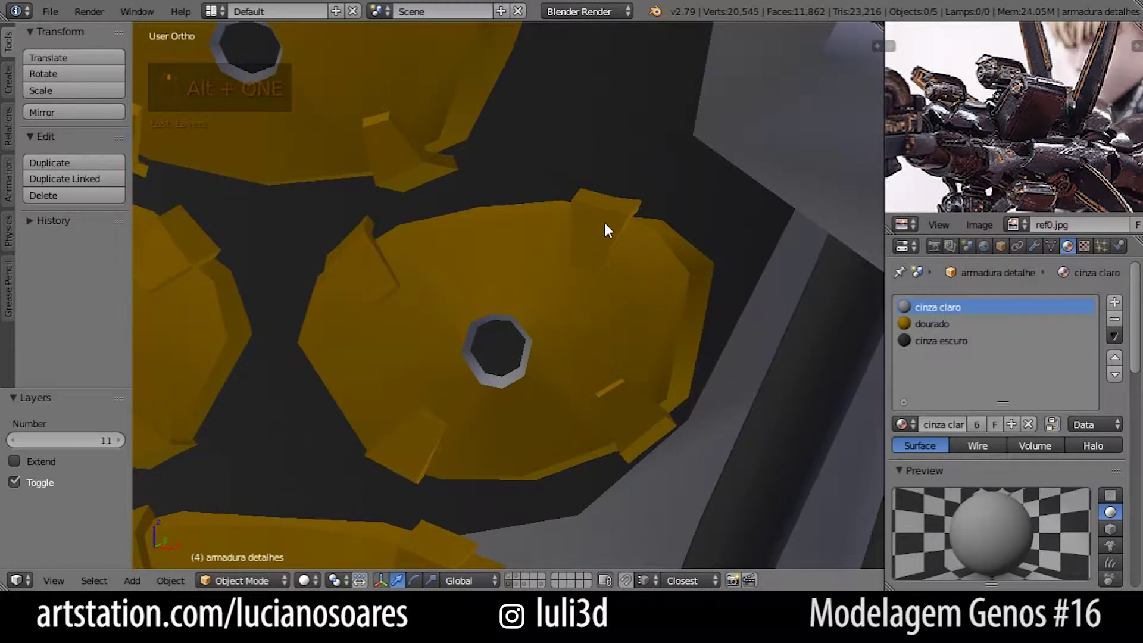
pyautogui.press('1')
pyautogui.press('Tab')
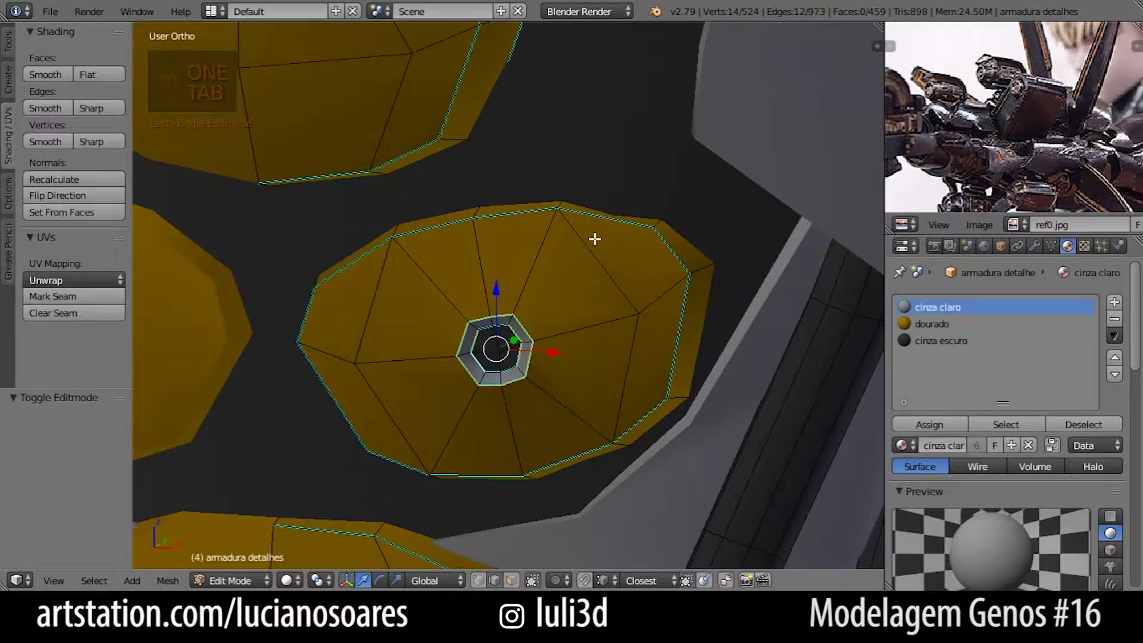
# Duplicate the rim face at the plate's upper-right edge and move the copy 0.009 along X and 0.040 along Z
pyautogui.click(514, 580)
pyautogui.moveTo(612, 271); pyautogui.dragTo(621, 335, button='middle')
pyautogui.rightClick(580, 224)
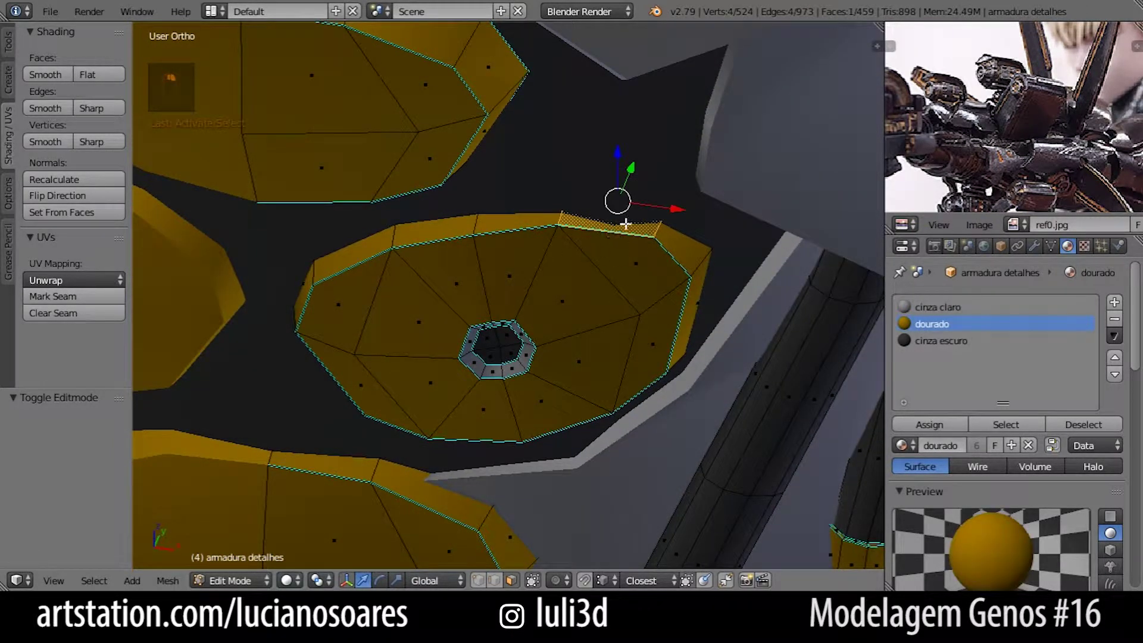
pyautogui.press('KP_1')
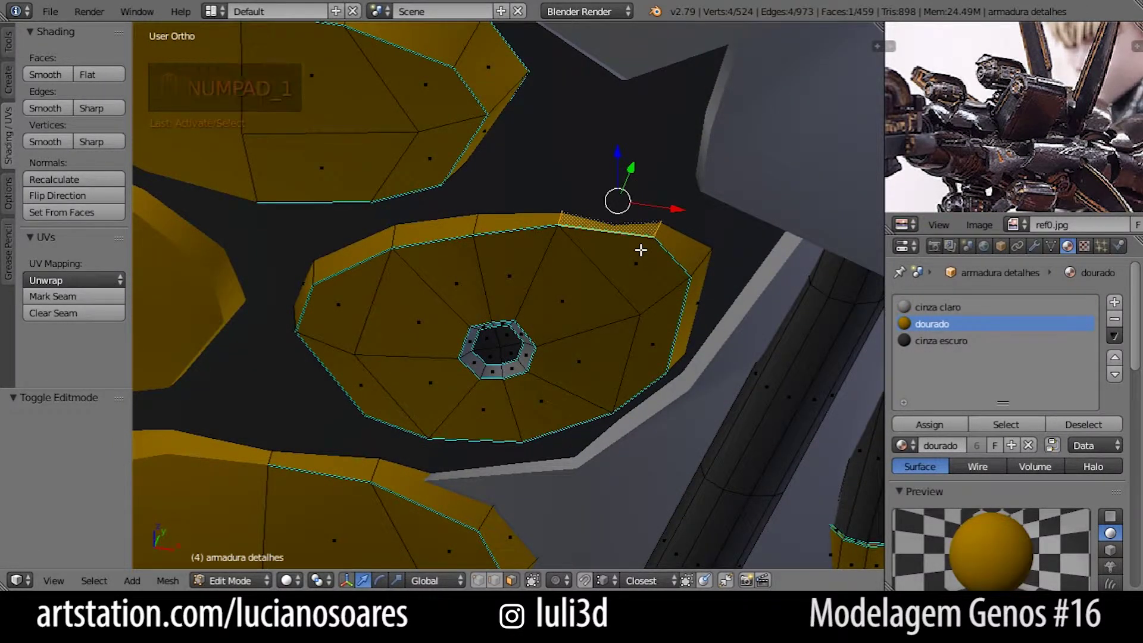
pyautogui.scroll(3, 582, 240)
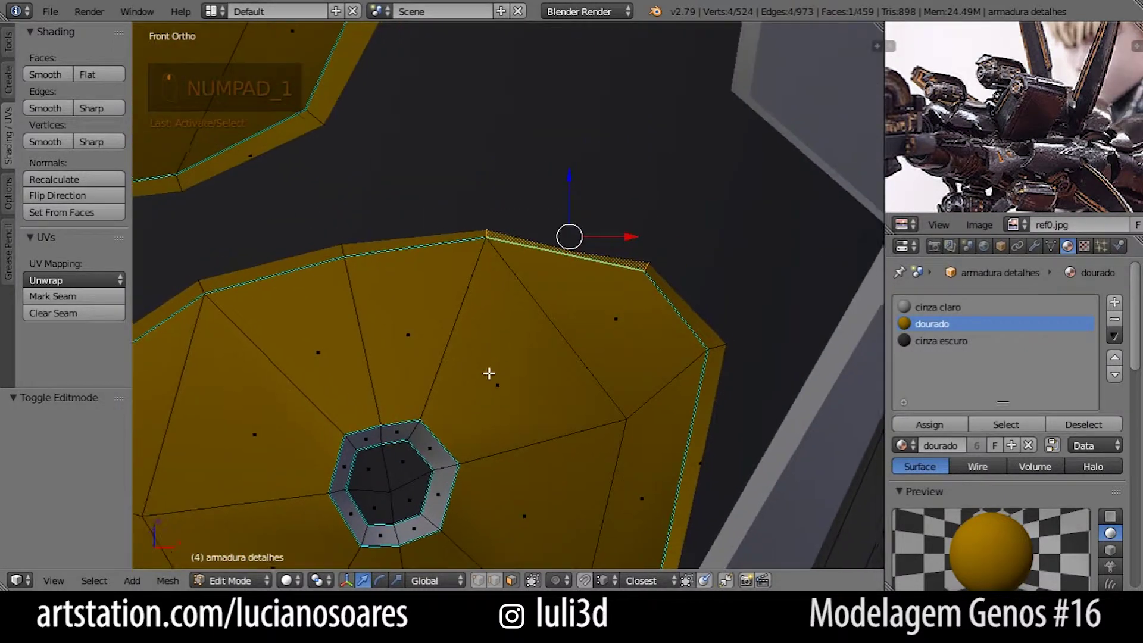
pyautogui.hotkey('shift', 'd')
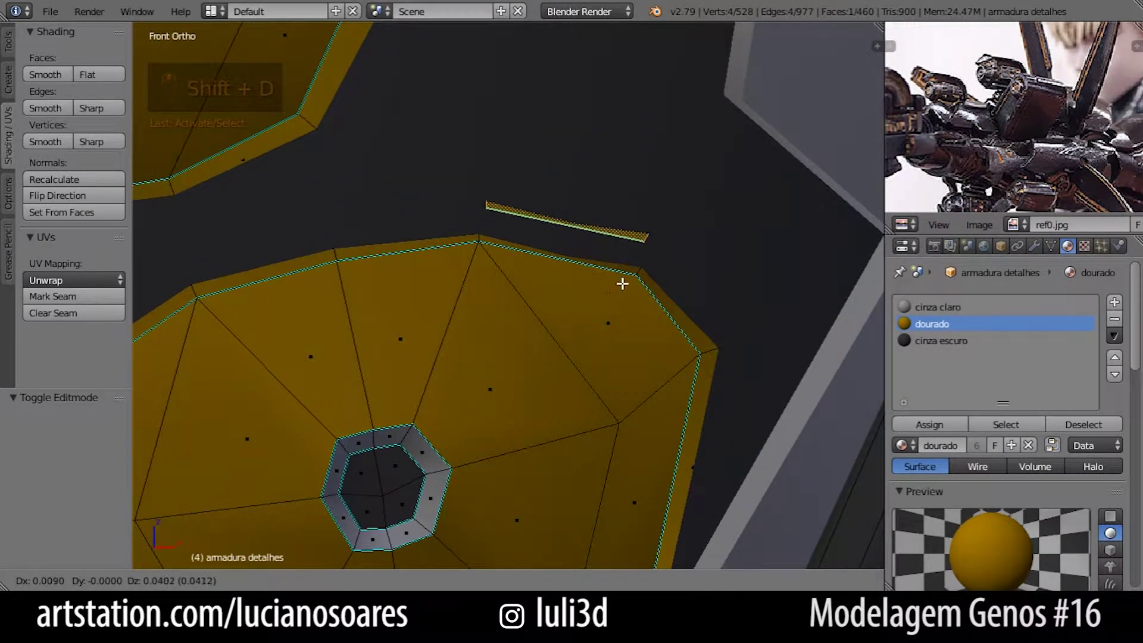
pyautogui.click(619, 284)
# Scale the duplicated face to 0.410 along X and move it -0.051 along Y towards the front of the plate
pyautogui.moveTo(694, 303); pyautogui.dragTo(645, 378, button='middle')
pyautogui.press('s')
pyautogui.press('x')
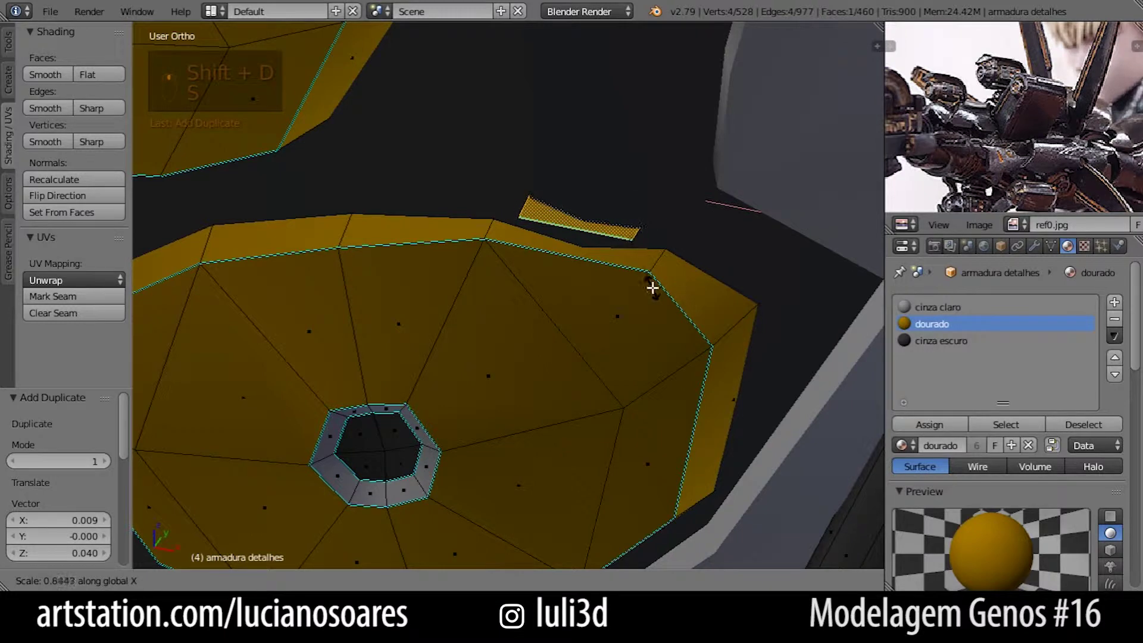
pyautogui.click(591, 247)
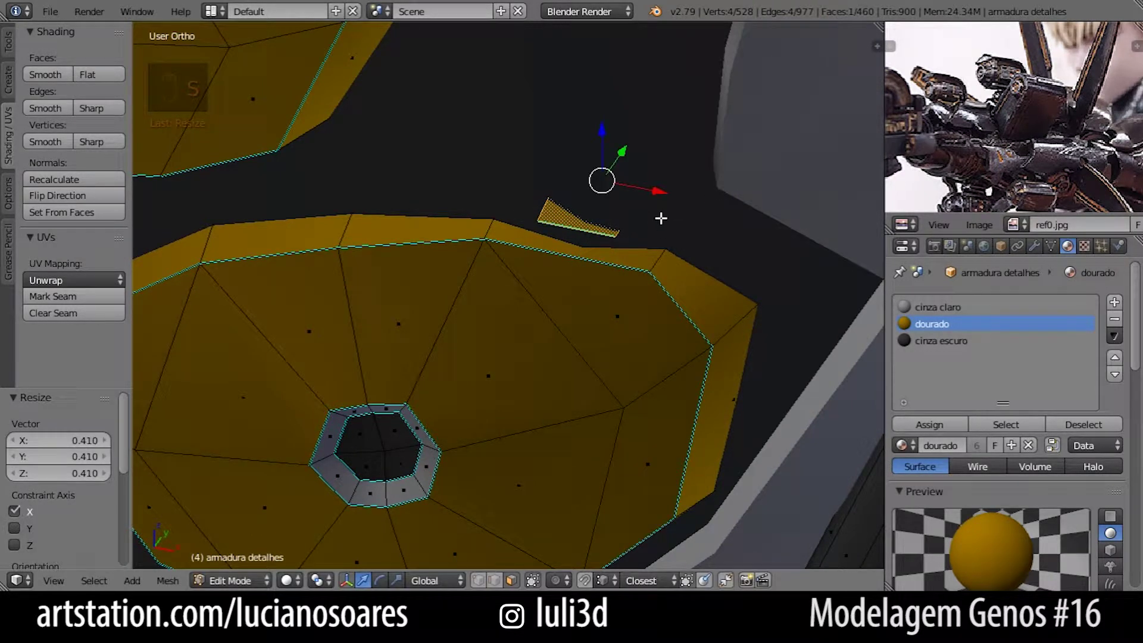
pyautogui.press('g')
pyautogui.press('y')
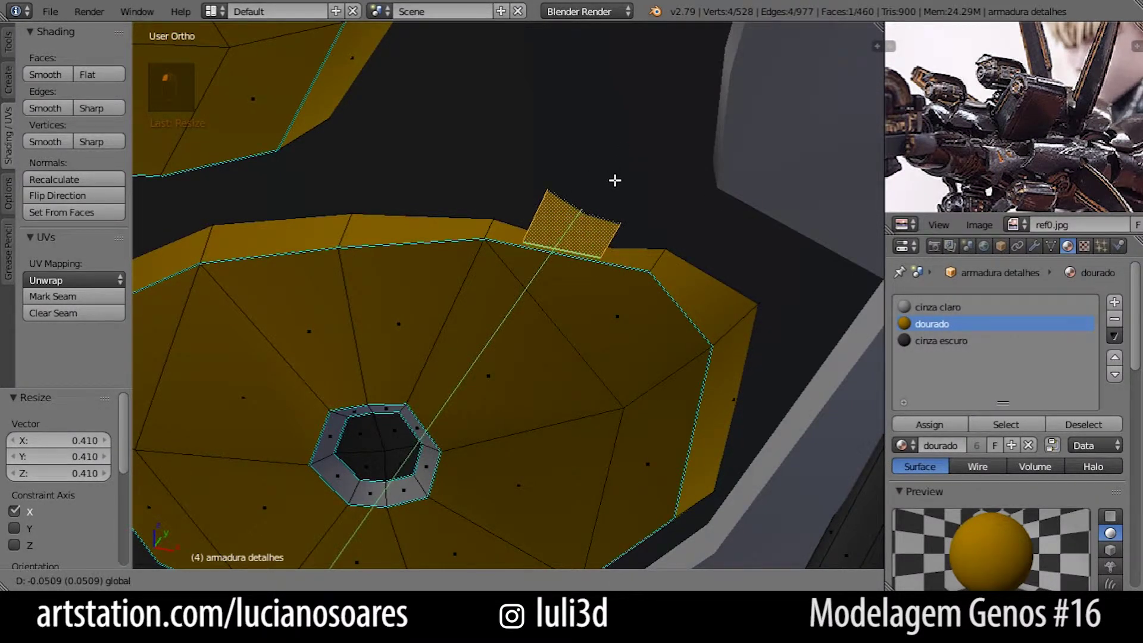
pyautogui.click(615, 179)
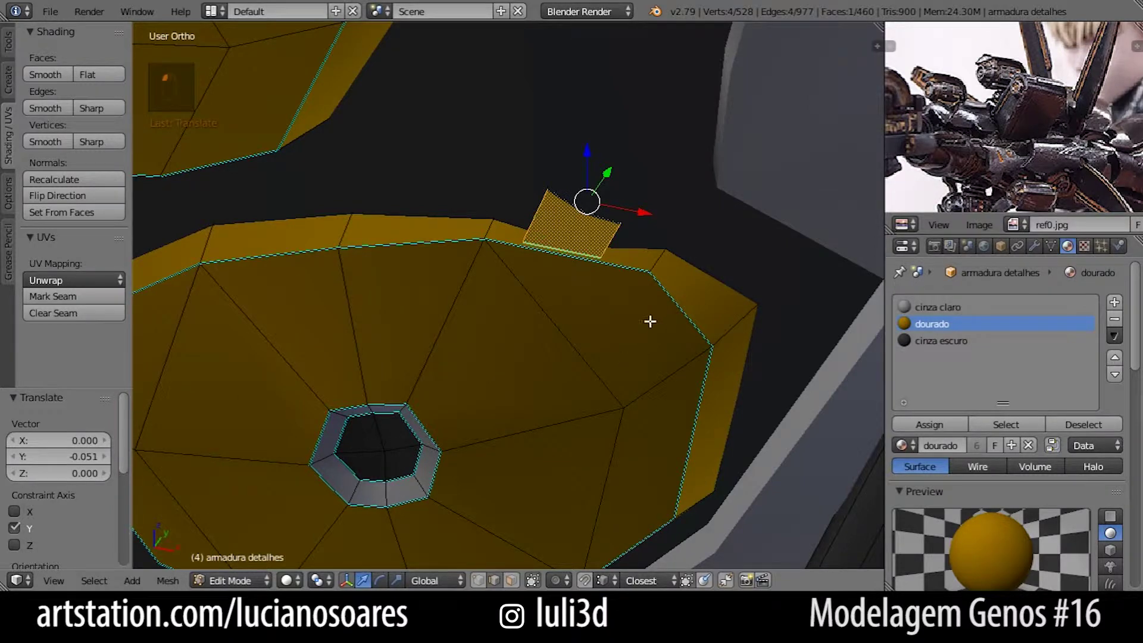
# Extrude the front edge of the duplicated face about 0.11 down over the plate and scale the new edge narrower
pyautogui.moveTo(650, 321); pyautogui.dragTo(543, 306, button='middle')
pyautogui.rightClick(527, 224)
pyautogui.press('e')
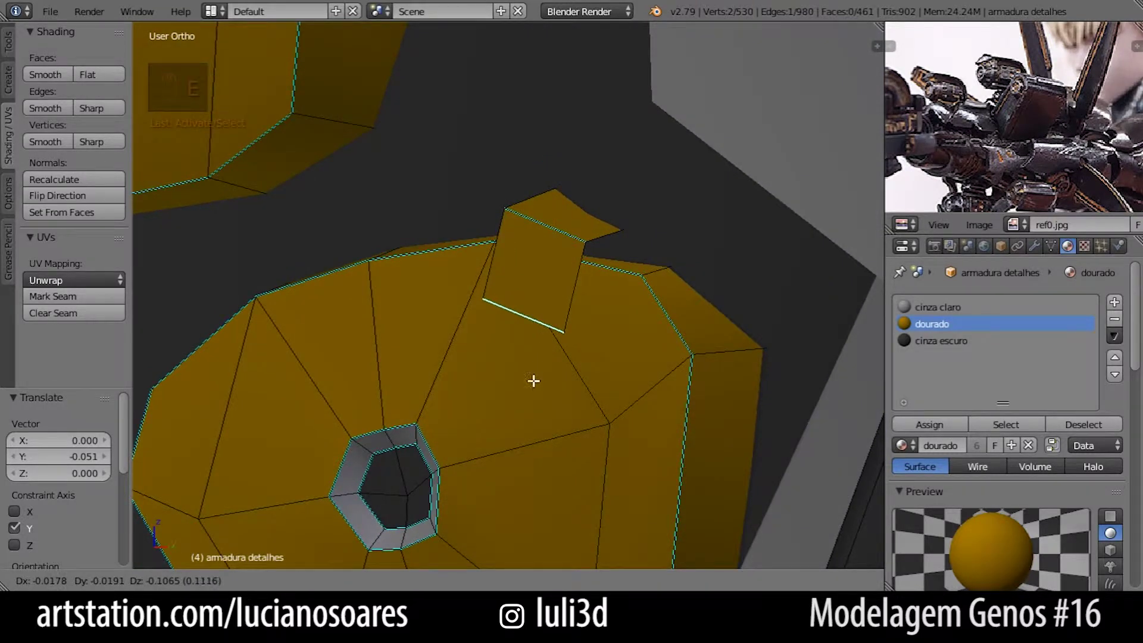
pyautogui.click(534, 380)
pyautogui.press('s')
pyautogui.click(595, 316)
# Select the whole linked tab and move it -0.011 in X, 0.006 in Y and -0.029 in Z onto the plate
pyautogui.moveTo(594, 316); pyautogui.dragTo(595, 253, button='middle')
pyautogui.press('l')
pyautogui.moveTo(625, 296); pyautogui.dragTo(549, 256, button='middle')
pyautogui.press('g')
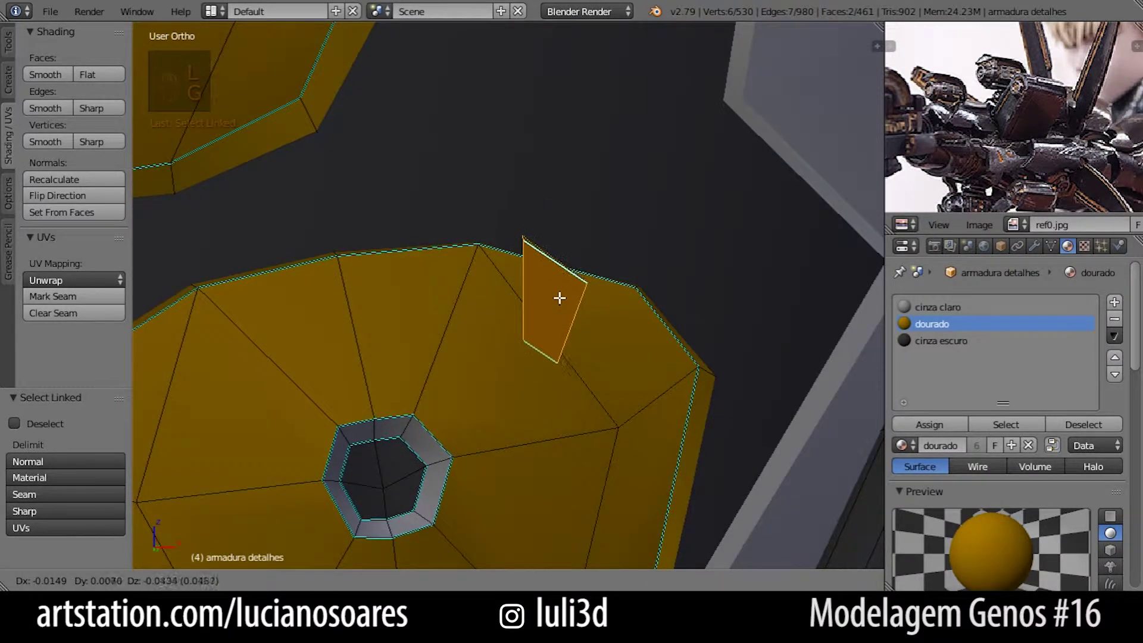
pyautogui.click(564, 284)
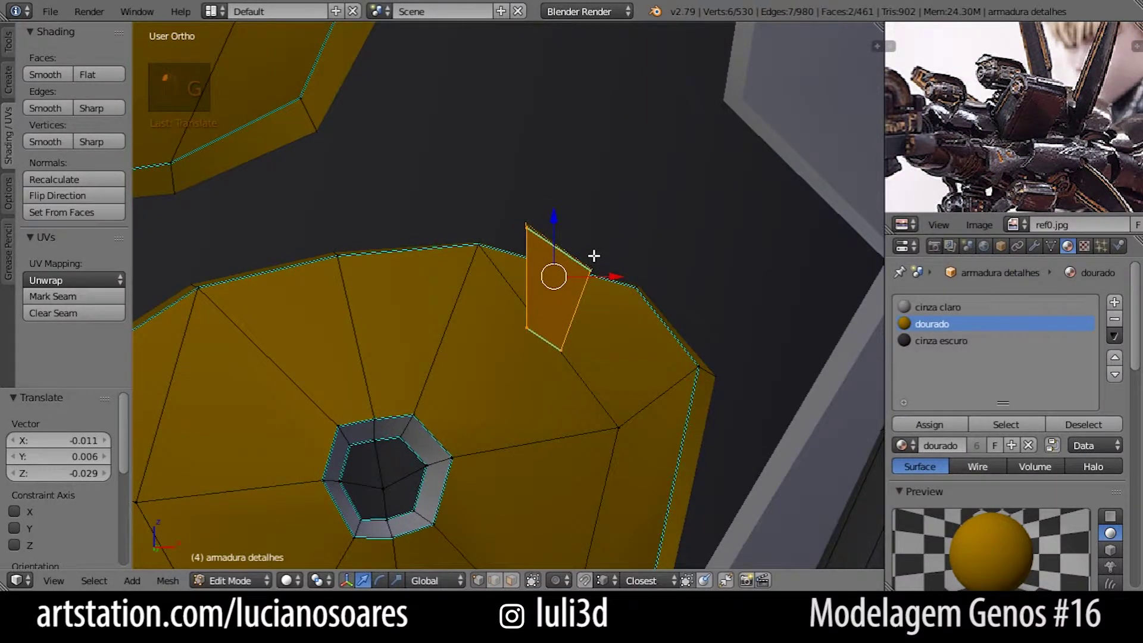
# Select the two left vertices of the tab's upper face and move them outward, ending with -0.023 along X
pyautogui.moveTo(594, 254); pyautogui.dragTo(553, 250, button='middle')
pyautogui.rightClick(534, 233)
pyautogui.press('z')
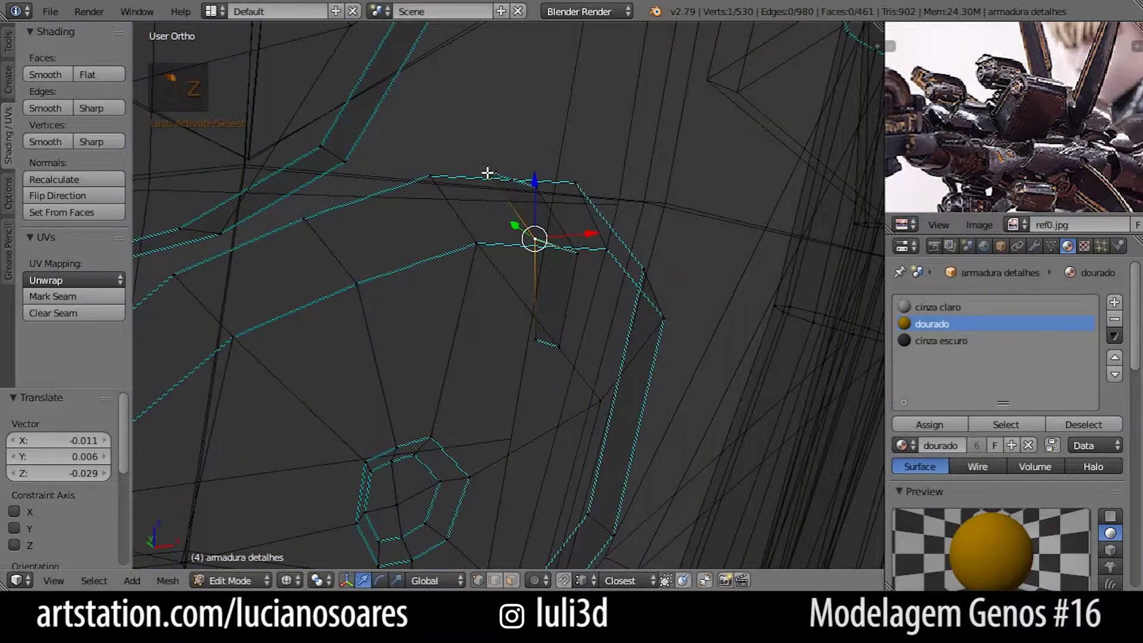
pyautogui.keyDown('shift'); pyautogui.rightClick(494, 173); pyautogui.keyUp('shift')
pyautogui.press('z')
pyautogui.moveTo(597, 256); pyautogui.dragTo(549, 200, button='middle')
pyautogui.press('g')
pyautogui.click(543, 220)
pyautogui.press('g')
pyautogui.click(527, 221)
pyautogui.moveTo(526, 221); pyautogui.dragTo(569, 314, button='middle')
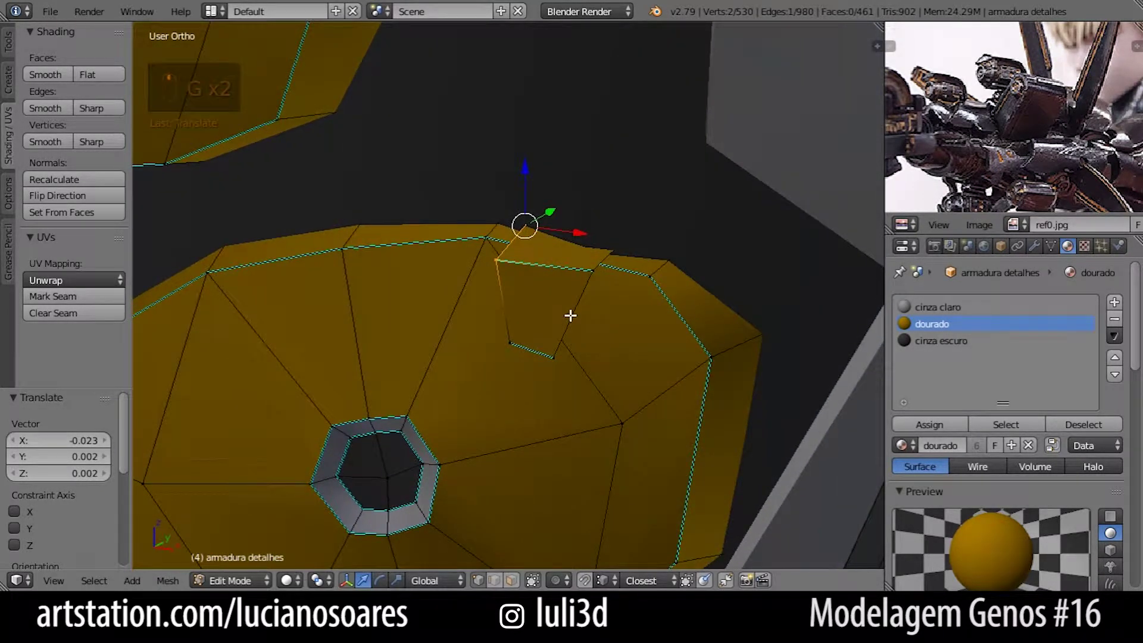
# Reposition the tab's lower-left corner vertex slightly to even out its tapered shape
pyautogui.rightClick(556, 362)
pyautogui.press('l')
pyautogui.rightClick(509, 346)
pyautogui.press('g')
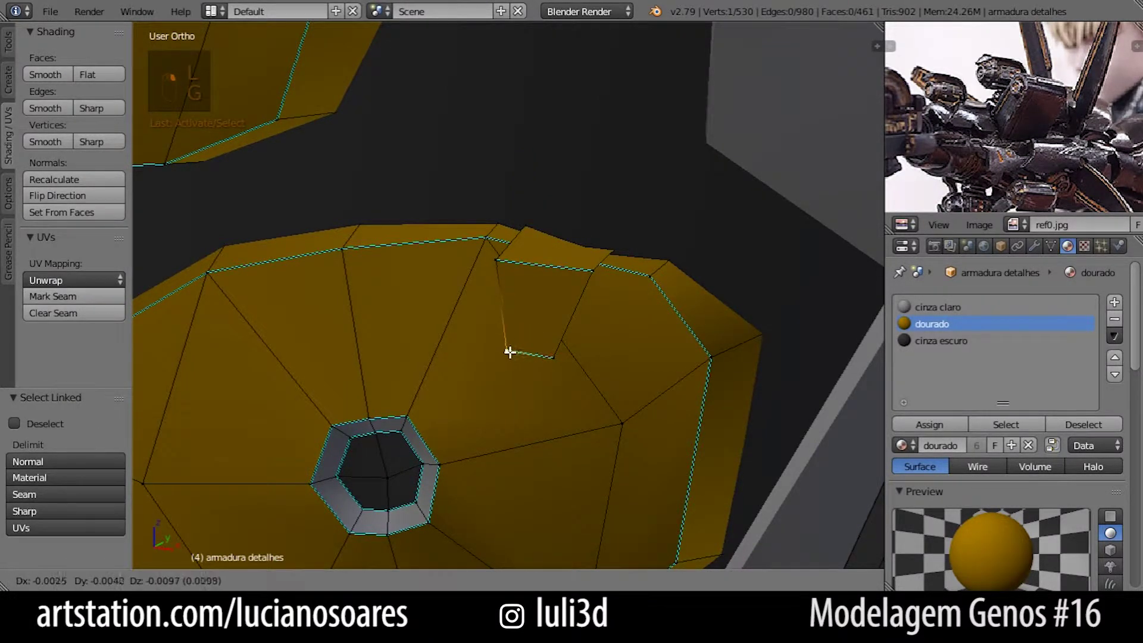
pyautogui.click(541, 356)
# Select the whole linked tab and move it 0.020 along Y and 0.006 along Z to sit against the plate
pyautogui.press('l')
pyautogui.moveTo(623, 357); pyautogui.dragTo(534, 321, button='middle')
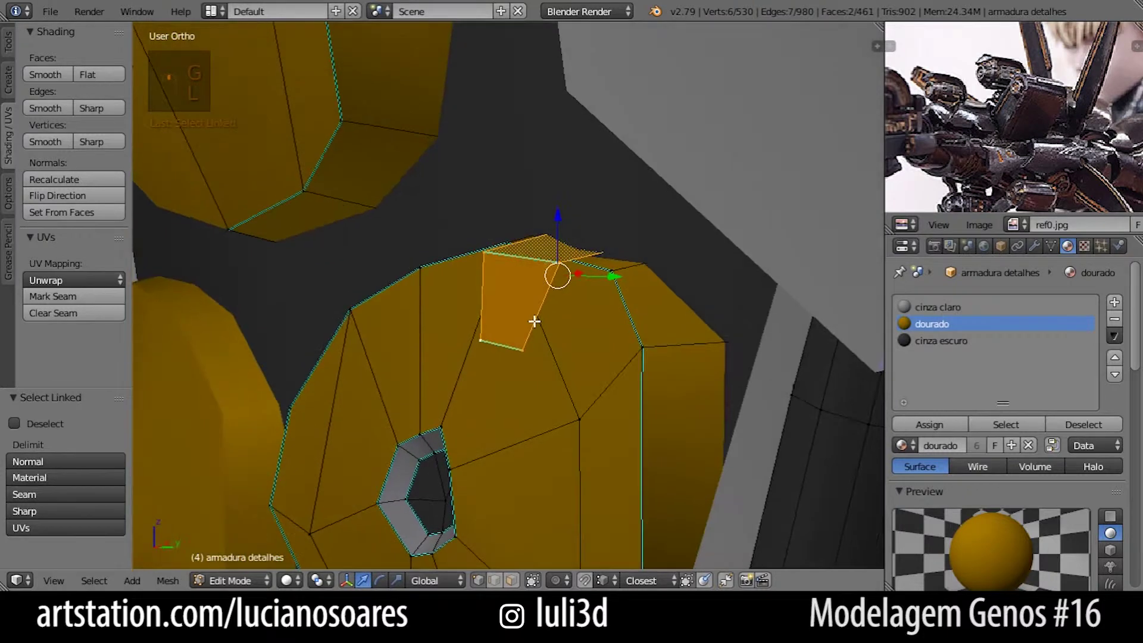
pyautogui.hotkey('alt', 'Tab')
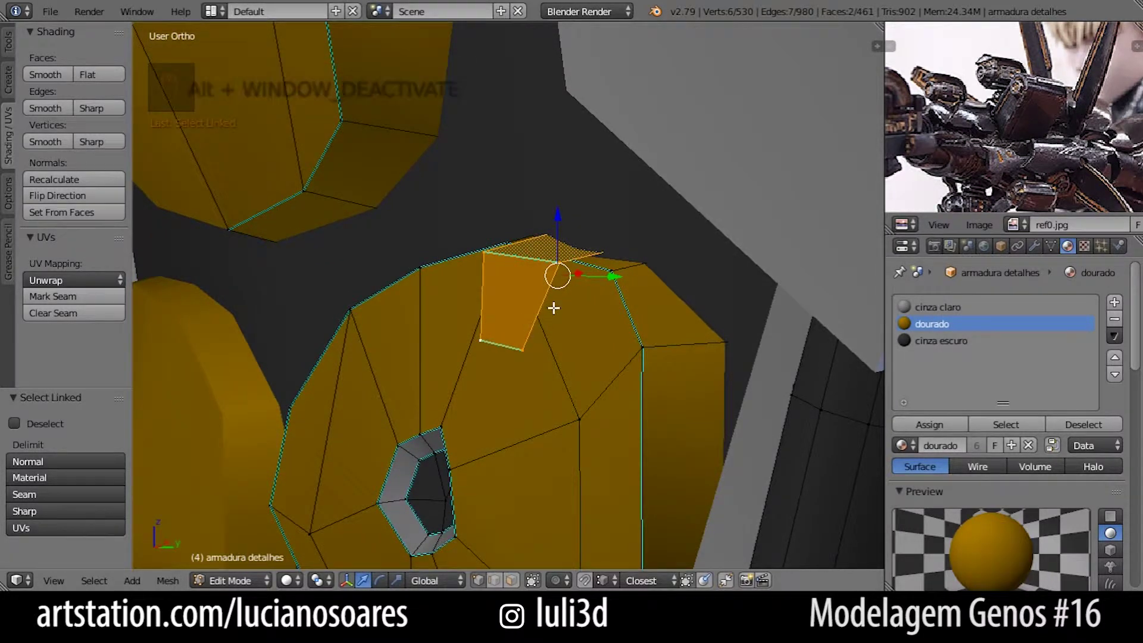
pyautogui.moveTo(534, 321); pyautogui.dragTo(542, 345, button='middle')
pyautogui.moveTo(591, 289); pyautogui.dragTo(608, 280)
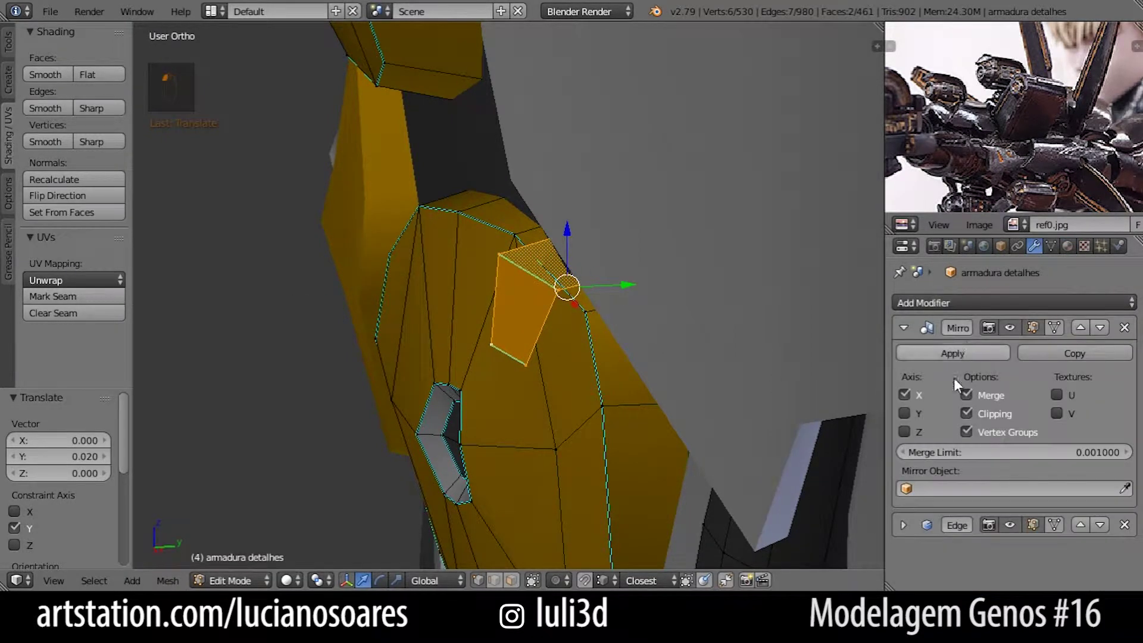
pyautogui.scroll(5, 561, 365)
pyautogui.press('g')
pyautogui.press('z')
pyautogui.click(620, 345)
# Extrude the tab's faces about 0.005 along their normals for thickness and nudge the extruded faces into place
pyautogui.moveTo(620, 344)
pyautogui.mouseDown(button='middle')
pyautogui.moveTo(671, 357)
pyautogui.moveTo(637, 345)
pyautogui.mouseUp(button='middle')
pyautogui.press('e')
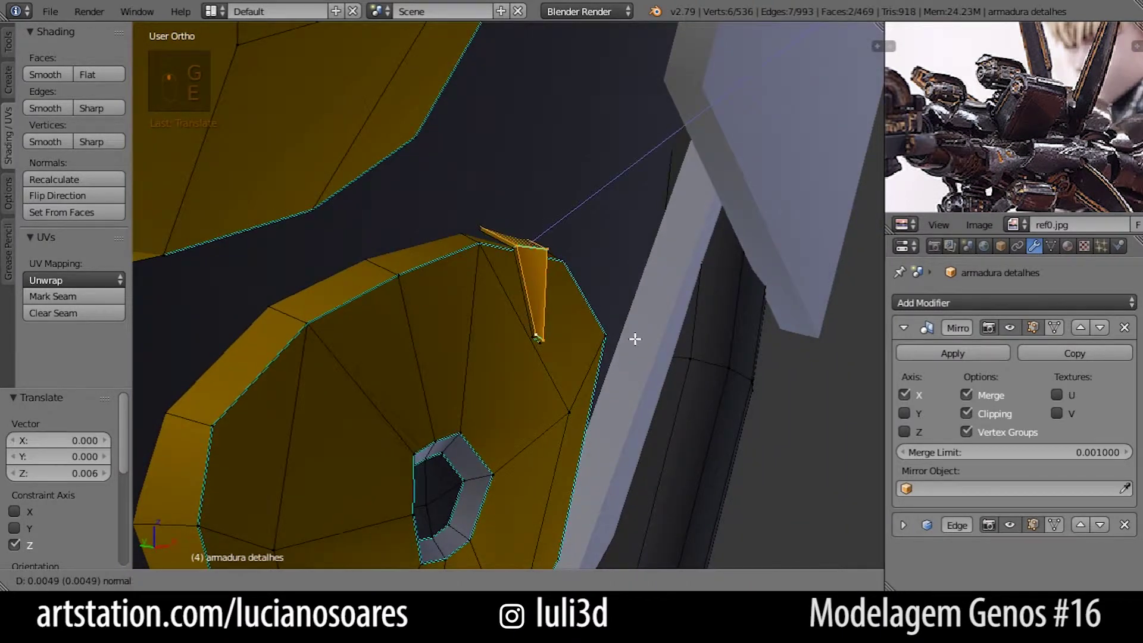
pyautogui.click(638, 333)
pyautogui.press('g')
pyautogui.click(643, 335)
pyautogui.press('Tab')
pyautogui.moveTo(651, 354); pyautogui.dragTo(487, 396, button='middle')
pyautogui.press('Tab')
# Clear the sharp marking from the tab's bend edge loop and mark the edge loops along its sides as sharp
pyautogui.moveTo(571, 354); pyautogui.dragTo(514, 521, button='middle')
pyautogui.keyDown('alt'); pyautogui.rightClick(546, 247); pyautogui.keyUp('alt')
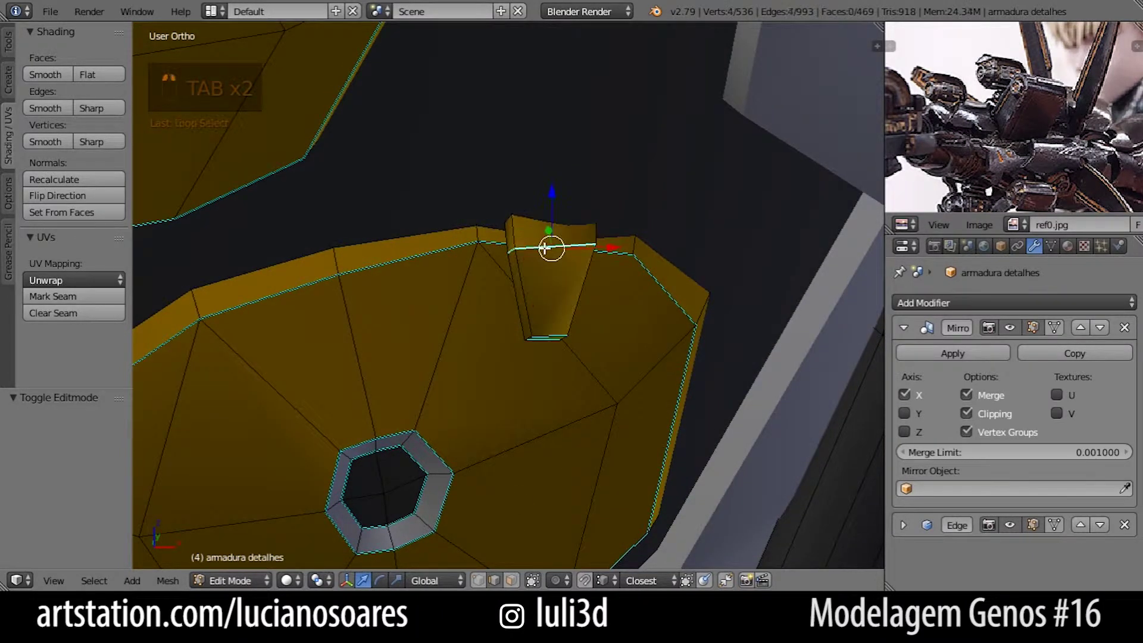
pyautogui.click(62, 109)
pyautogui.keyDown('alt'); pyautogui.rightClick(521, 284); pyautogui.keyUp('alt')
pyautogui.keyDown('alt'); pyautogui.keyDown('shift'); pyautogui.rightClick(521, 287); pyautogui.keyUp('shift'); pyautogui.keyUp('alt')
pyautogui.keyDown('alt'); pyautogui.keyDown('shift'); pyautogui.rightClick(577, 299); pyautogui.keyUp('shift'); pyautogui.keyUp('alt')
pyautogui.moveTo(589, 322); pyautogui.dragTo(553, 305, button='middle')
pyautogui.keyDown('alt'); pyautogui.keyDown('shift'); pyautogui.rightClick(558, 311); pyautogui.keyUp('shift'); pyautogui.keyUp('alt')
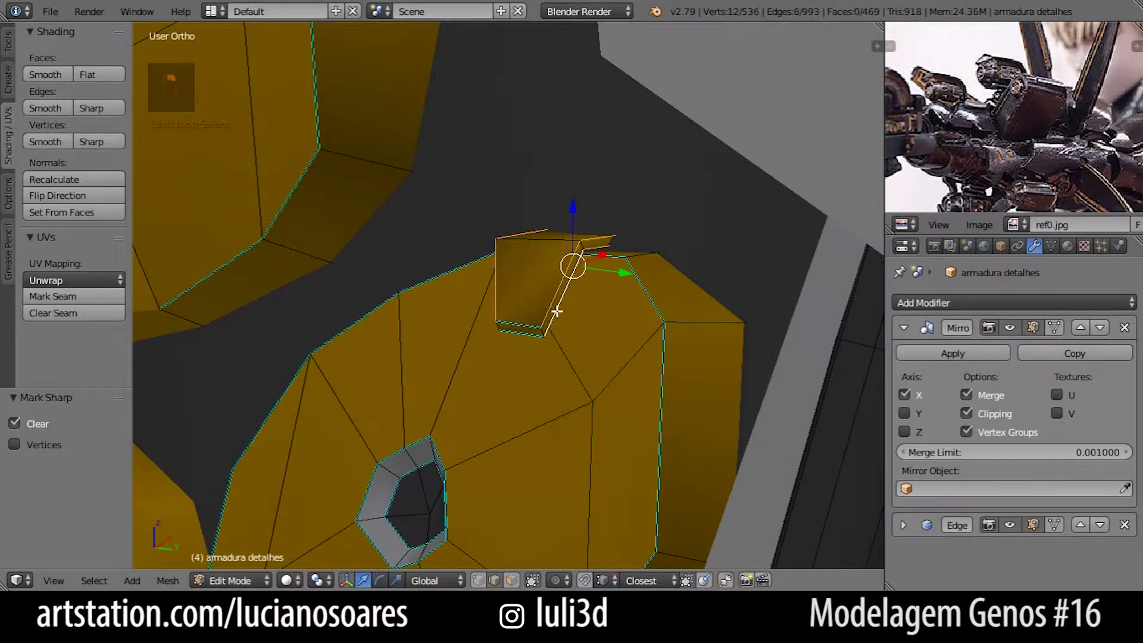
pyautogui.keyDown('shift'); pyautogui.rightClick(503, 329); pyautogui.keyUp('shift')
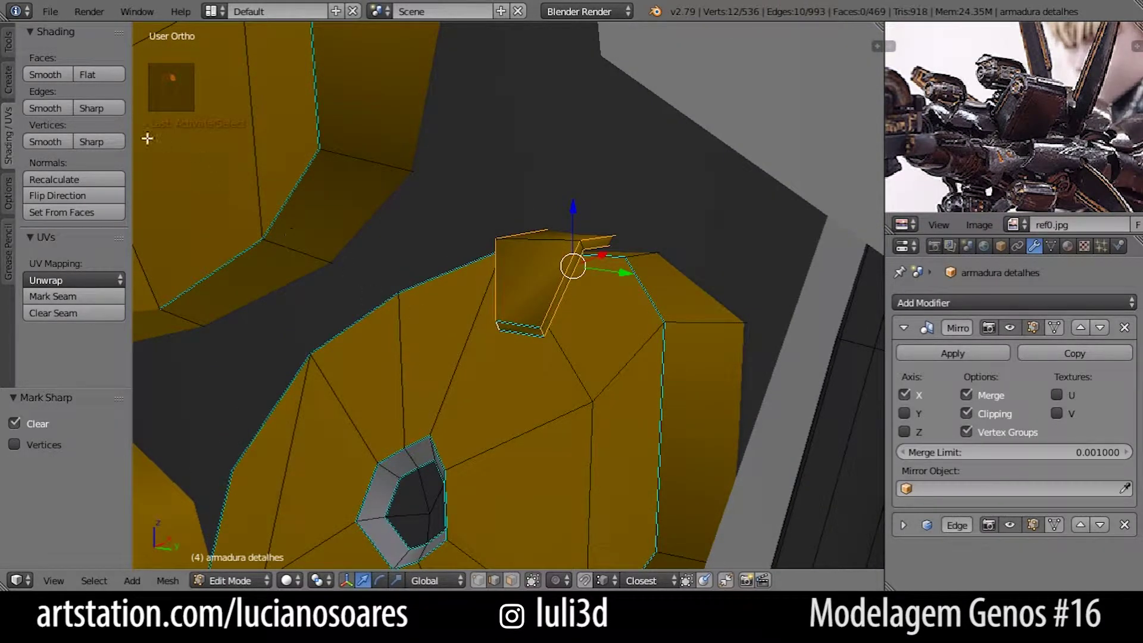
pyautogui.click(111, 111)
# Duplicate the finished tab and place the copy on the plate's upper-left edge, about 0.52 away along negative X
pyautogui.press('Tab')
pyautogui.moveTo(521, 288); pyautogui.dragTo(588, 387, button='middle')
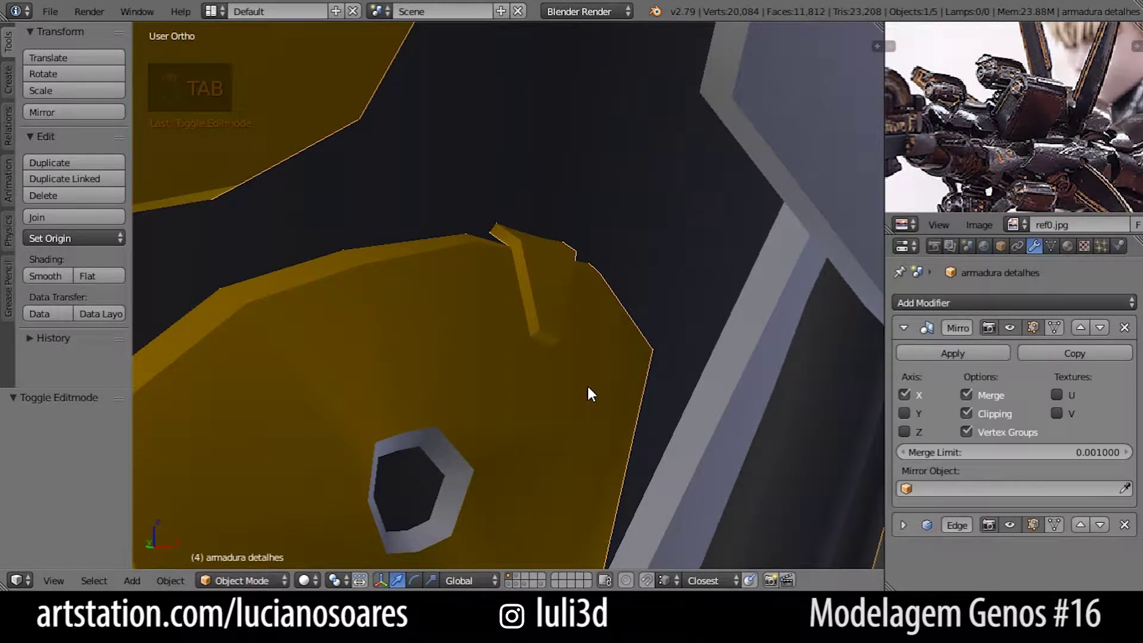
pyautogui.scroll(-5, 588, 387)
pyautogui.moveTo(588, 387); pyautogui.dragTo(520, 287, button='middle')
pyautogui.scroll(5, 588, 366)
pyautogui.press('Tab')
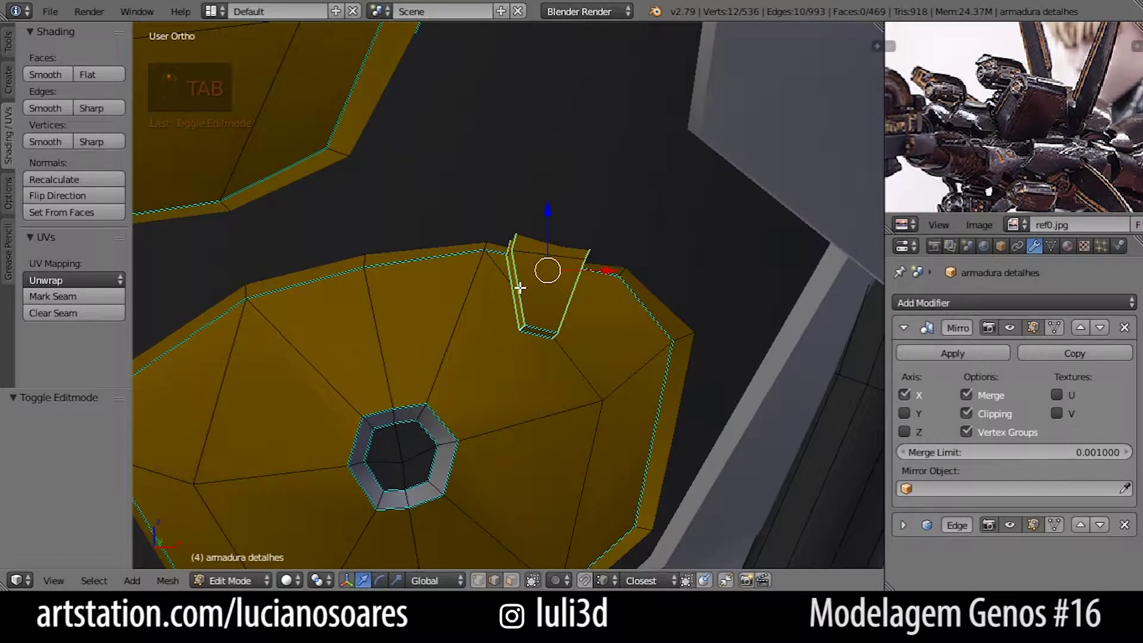
pyautogui.press('l')
pyautogui.keyDown('ctrl'); pyautogui.scroll(2, 539, 306); pyautogui.keyUp('ctrl')
pyautogui.hotkey('shift', 'd')
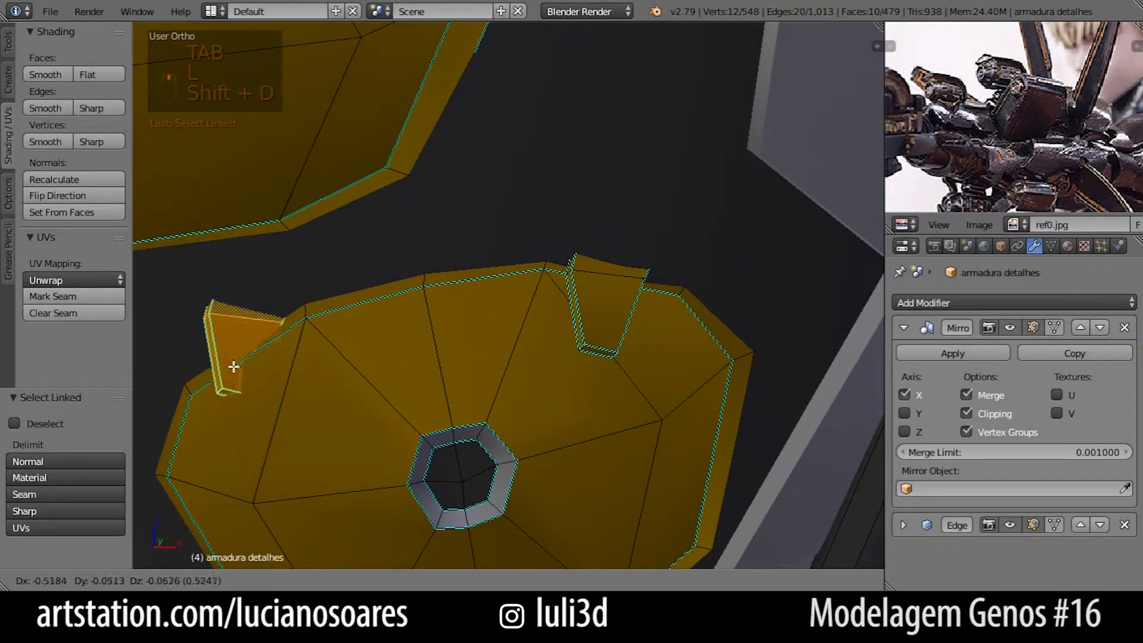
pyautogui.click(235, 362)
# Rotate the duplicated tab about -45° in the view so it follows the plate's upper-left edge
pyautogui.press('t')
pyautogui.press('r')
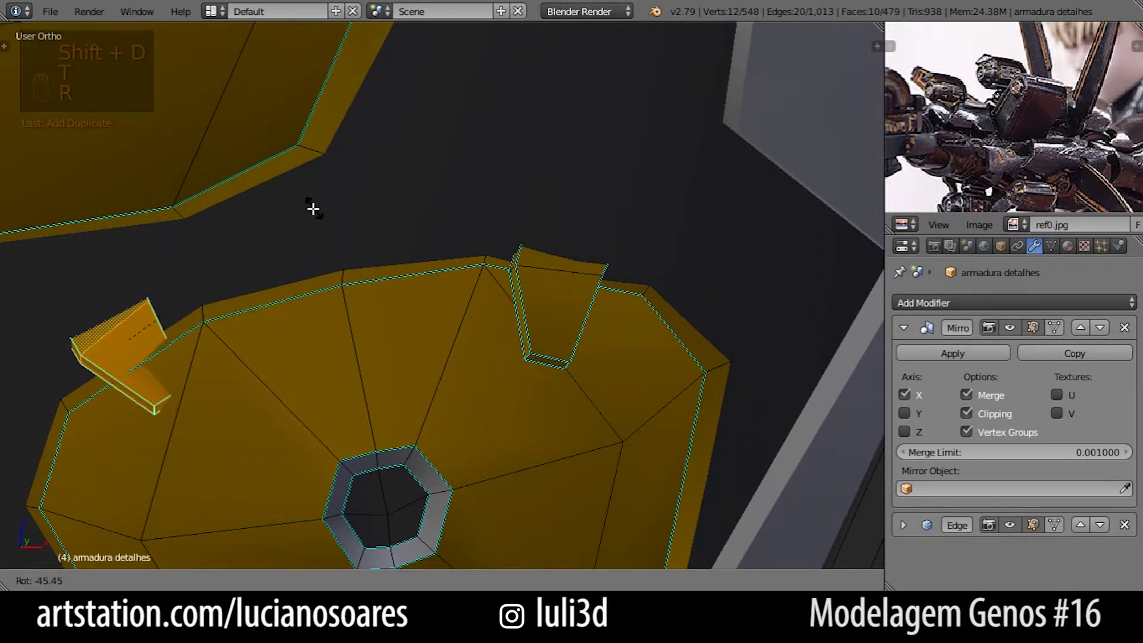
pyautogui.click(312, 209)
pyautogui.moveTo(212, 305); pyautogui.dragTo(312, 317, button='middle')
pyautogui.keyDown('alt'); pyautogui.rightClick(231, 364); pyautogui.keyUp('alt')
pyautogui.moveTo(299, 360); pyautogui.dragTo(382, 388, button='middle')
pyautogui.press('l')
pyautogui.press('r')
pyautogui.press('y')
pyautogui.press('Escape')
# Select an edge loop on the duplicated tab, then rotate and move it to fit the plate's surface
pyautogui.keyDown('alt'); pyautogui.rightClick(378, 409); pyautogui.keyUp('alt')
pyautogui.press('r')
pyautogui.click(413, 437)
pyautogui.press('g')
pyautogui.click(413, 438)
pyautogui.press('Tab')
pyautogui.moveTo(495, 454); pyautogui.dragTo(348, 367, button='middle')
pyautogui.scroll(-2, 348, 366)
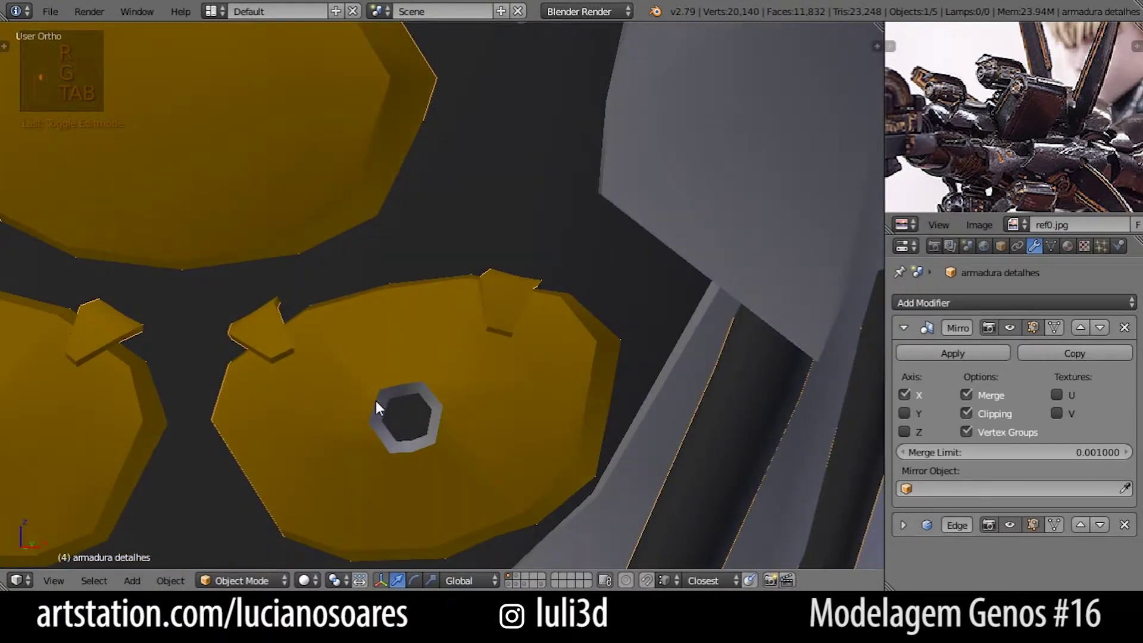
# Examine the lower gold abdominal plates and the hose joints, comparing them with their detailed versions on layer 11
pyautogui.press('Tab')
pyautogui.scroll(-1, 348, 354)
pyautogui.press('Tab')
pyautogui.scroll(-3, 357, 353)
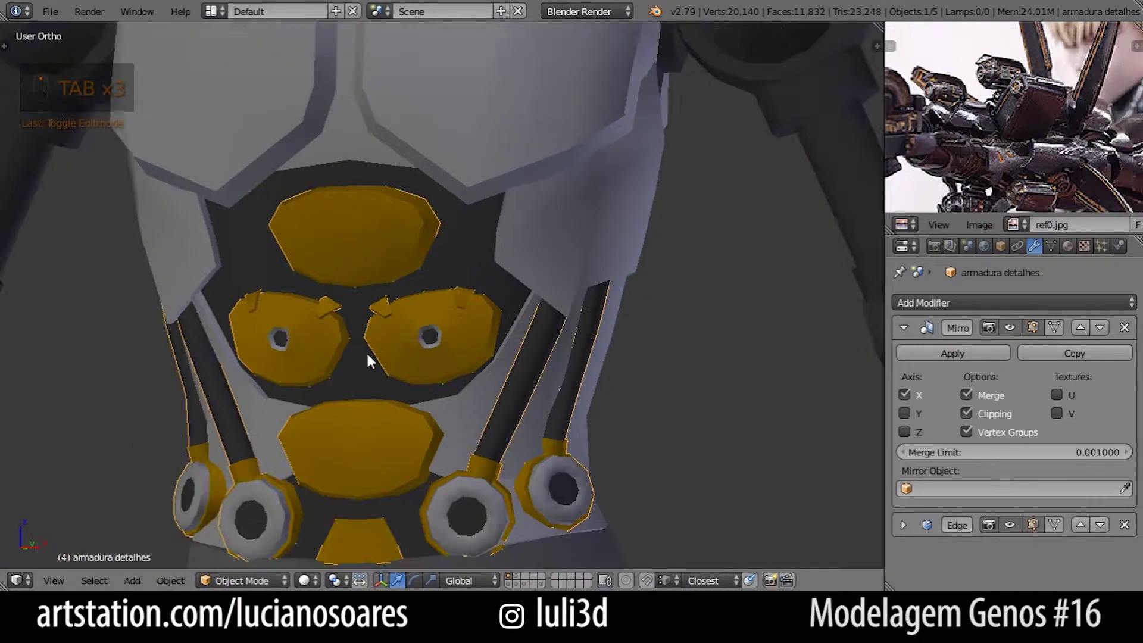
pyautogui.keyDown('shift'); pyautogui.moveTo(424, 399); pyautogui.dragTo(441, 271, button='middle'); pyautogui.keyUp('shift')
pyautogui.scroll(5, 440, 277)
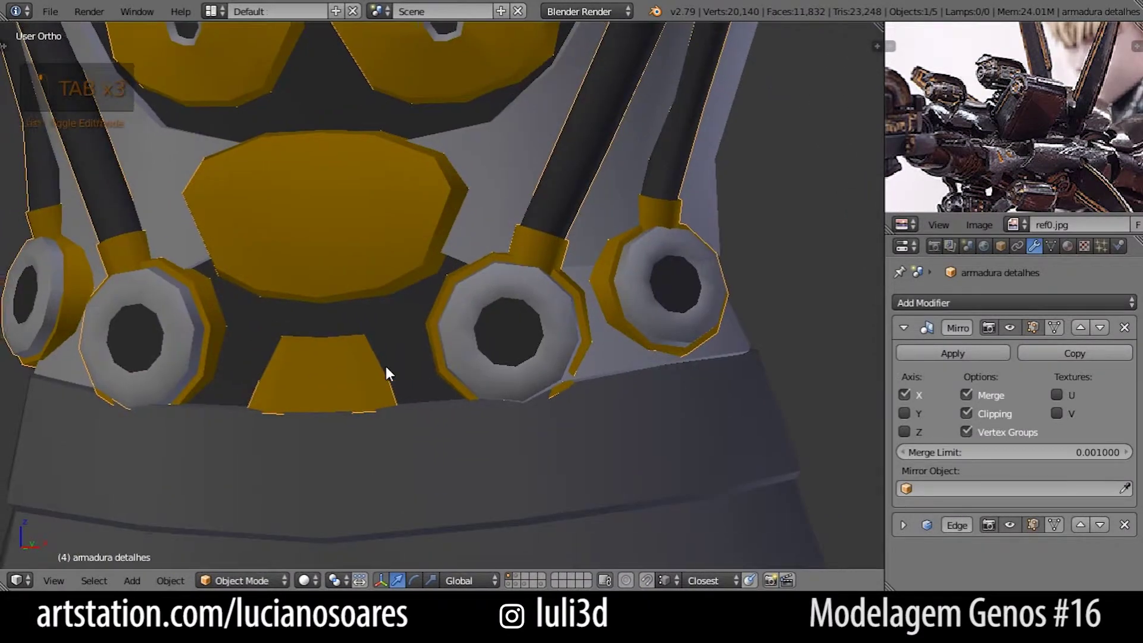
pyautogui.press('Tab')
pyautogui.keyDown('shift'); pyautogui.rightClick(478, 289); pyautogui.keyUp('shift')
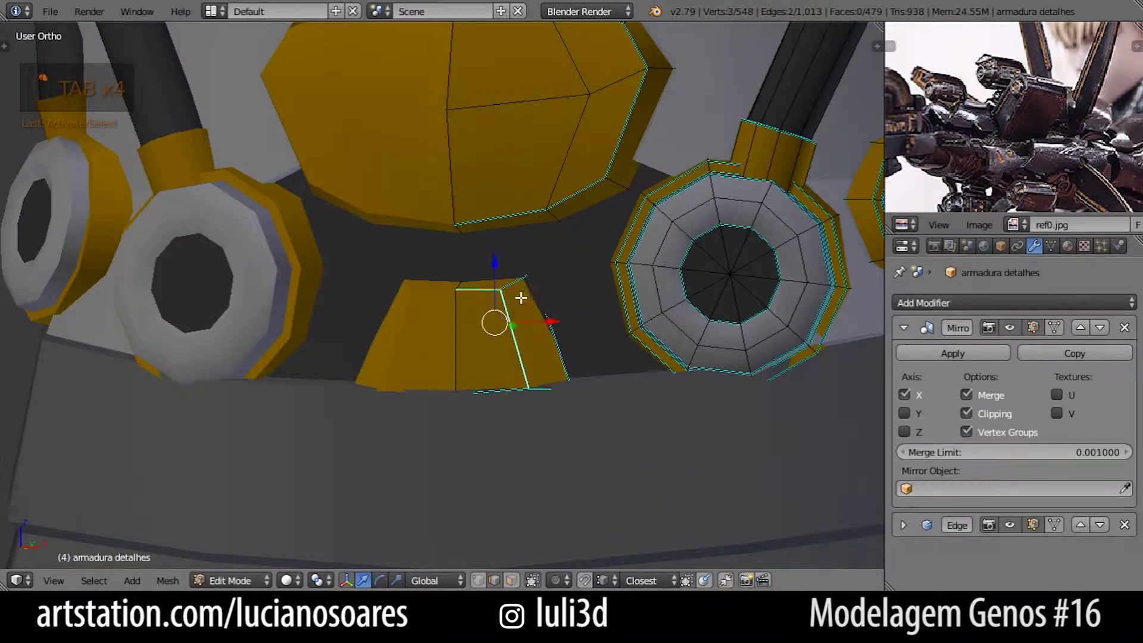
pyautogui.press('z')
pyautogui.press('z')
pyautogui.scroll(-4, 564, 290)
pyautogui.press('Tab')
pyautogui.scroll(1, 564, 290)
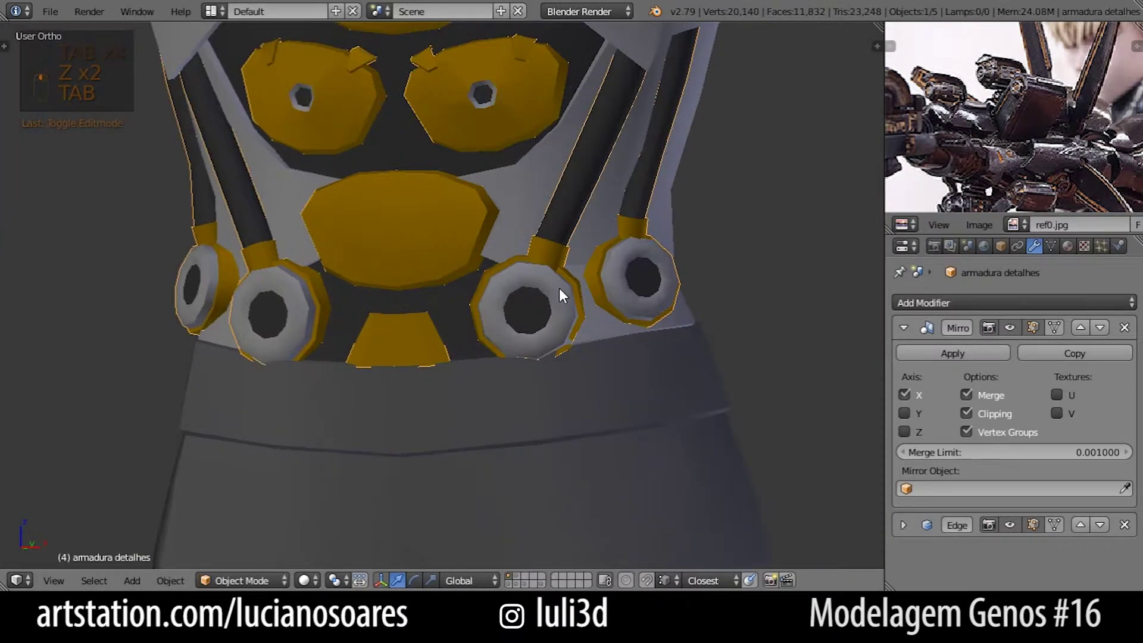
pyautogui.hotkey('alt', '1')
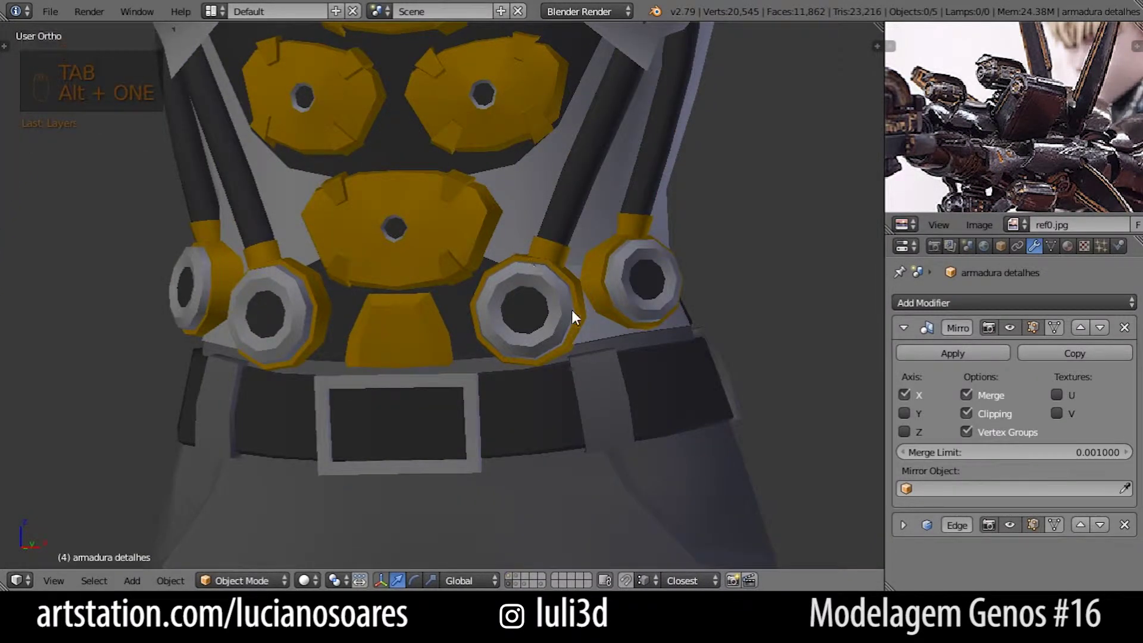
pyautogui.scroll(2, 587, 308)
pyautogui.press('1')
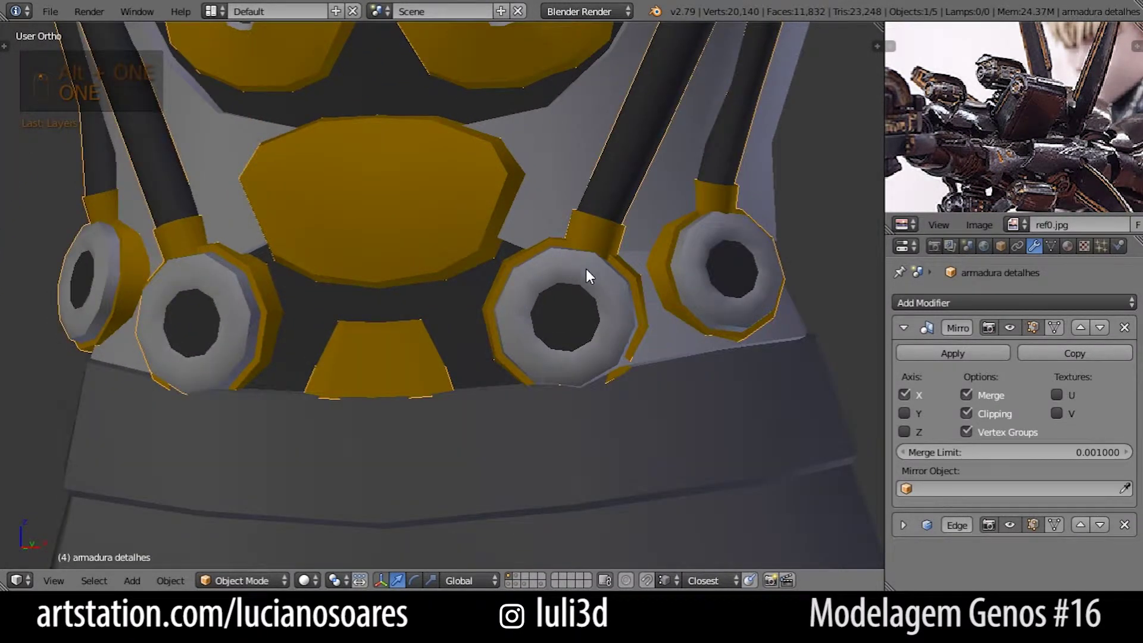
# Select the armadura object on layer 1 and compare its torso plating with the detailed version on layer 11
pyautogui.rightClick(595, 272)
pyautogui.press('Tab')
pyautogui.press('Tab')
pyautogui.scroll(-3, 608, 286)
pyautogui.press('1')
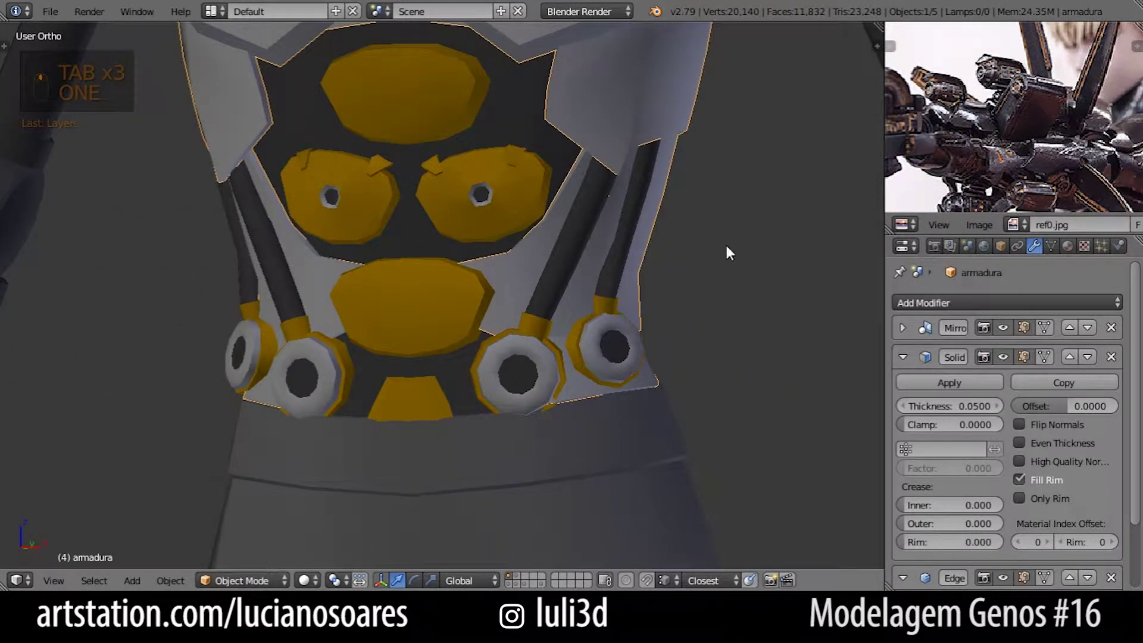
pyautogui.scroll(-5, 685, 248)
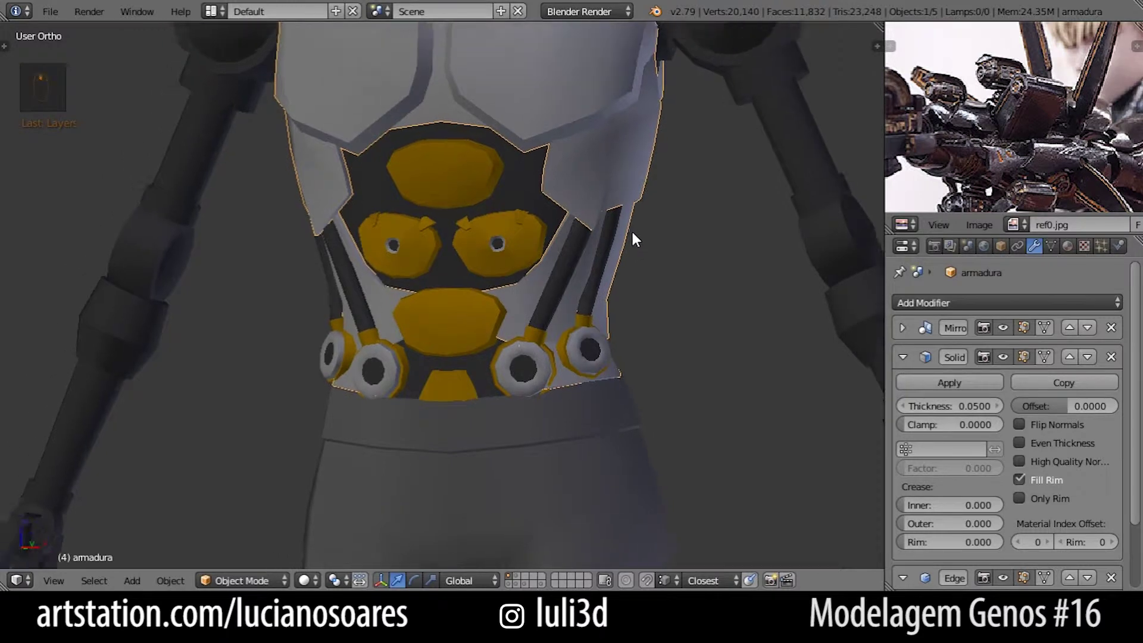
pyautogui.hotkey('alt', '1')
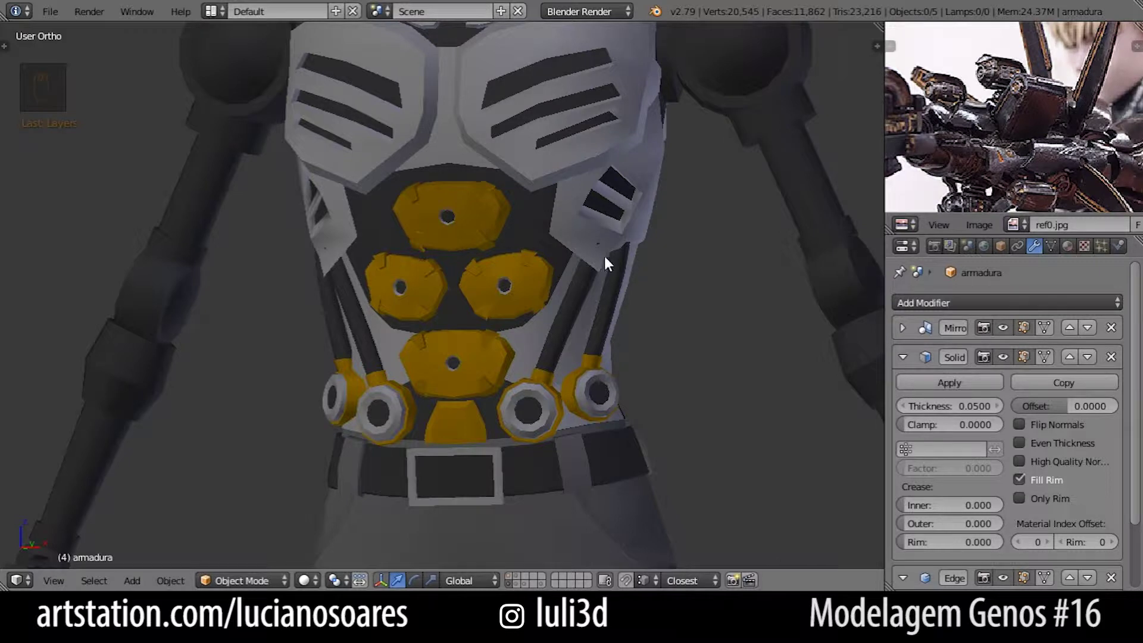
# Examine the chest vents and side-plate openings of the detailed torso on layer 11, comparing them with the plain plating on layer 1
pyautogui.keyDown('shift'); pyautogui.moveTo(612, 214); pyautogui.dragTo(637, 274, button='middle'); pyautogui.keyUp('shift')
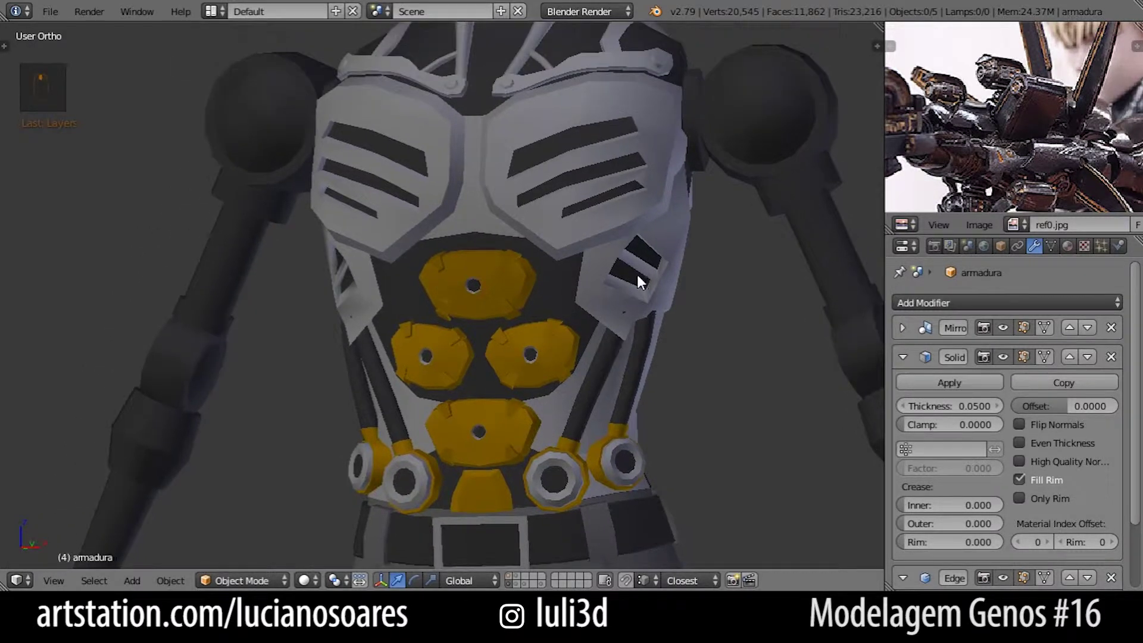
pyautogui.scroll(-2, 626, 243)
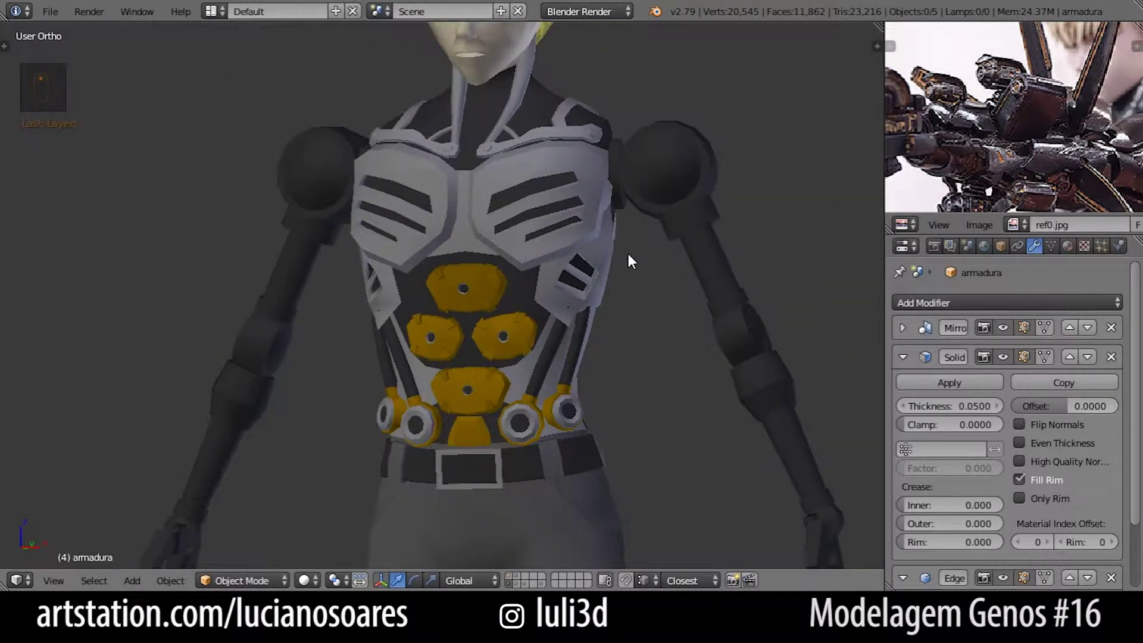
pyautogui.scroll(5, 624, 260)
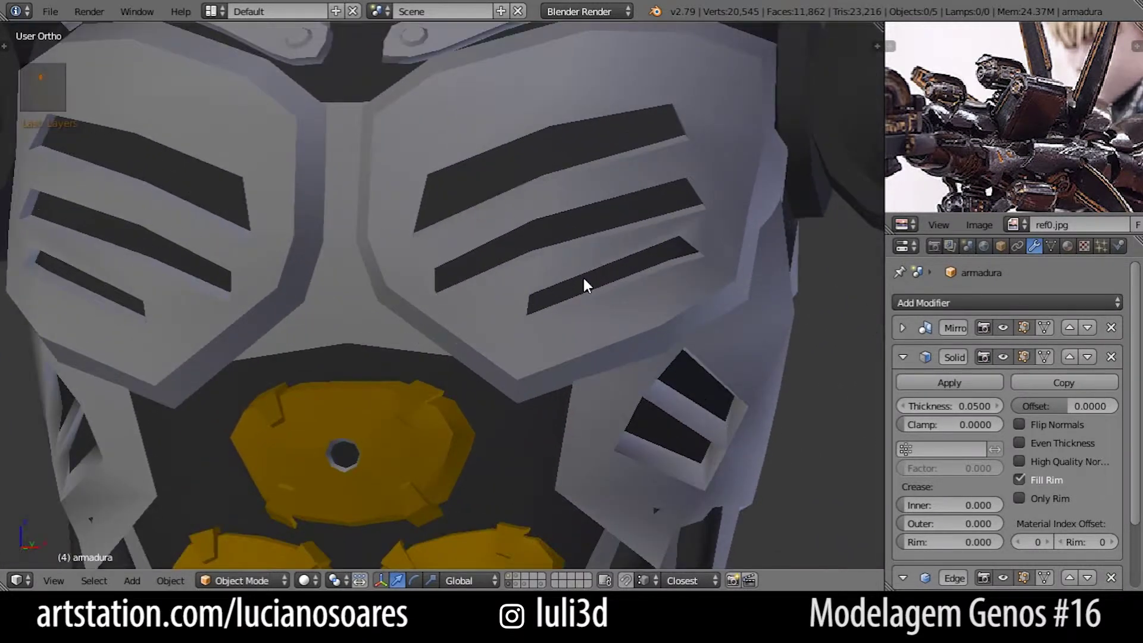
pyautogui.press('1')
pyautogui.hotkey('alt', '1')
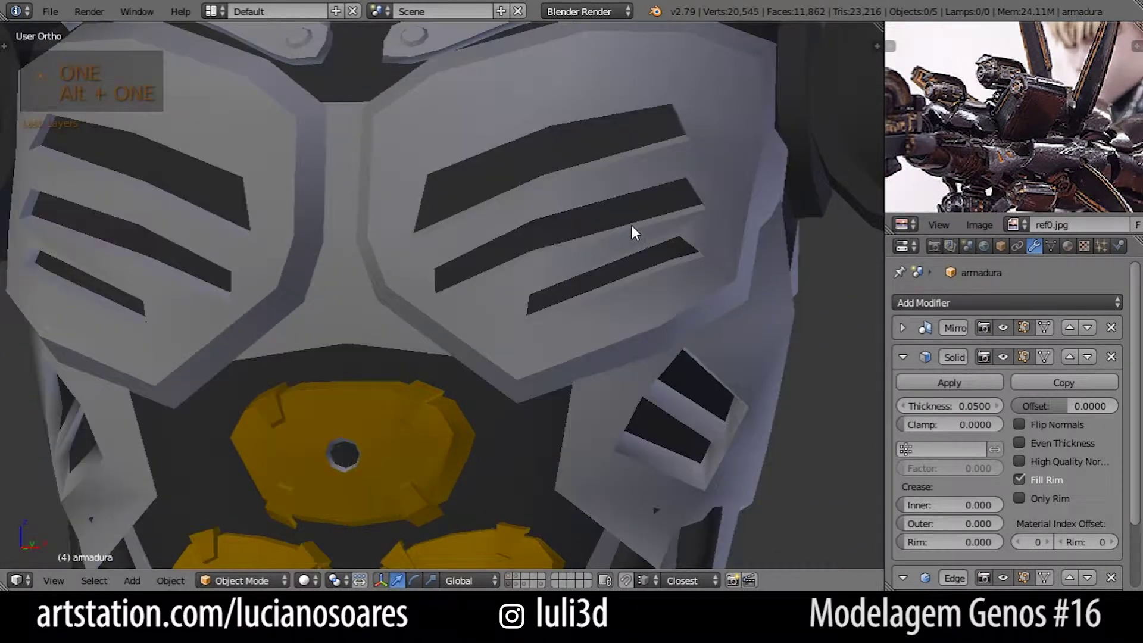
pyautogui.moveTo(767, 411); pyautogui.dragTo(661, 358, button='middle')
pyautogui.press('1')
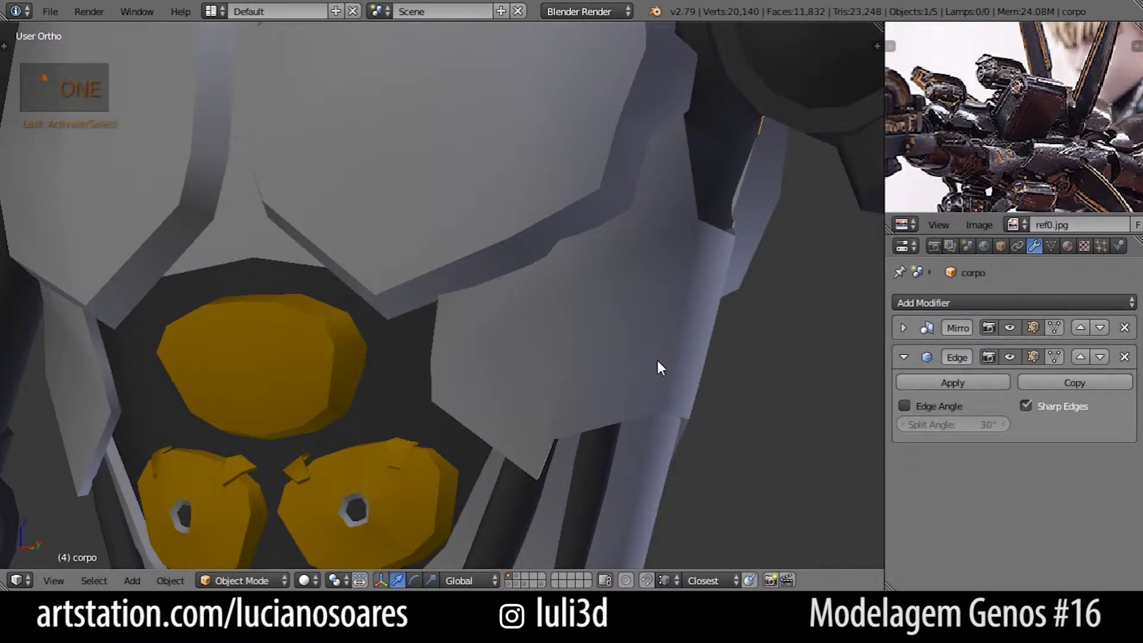
# Open the armadura object for mesh editing and turn off the Solidify modifier's viewport display
pyautogui.press('Tab')
pyautogui.press('Tab')
pyautogui.rightClick(649, 362)
pyautogui.press('Tab')
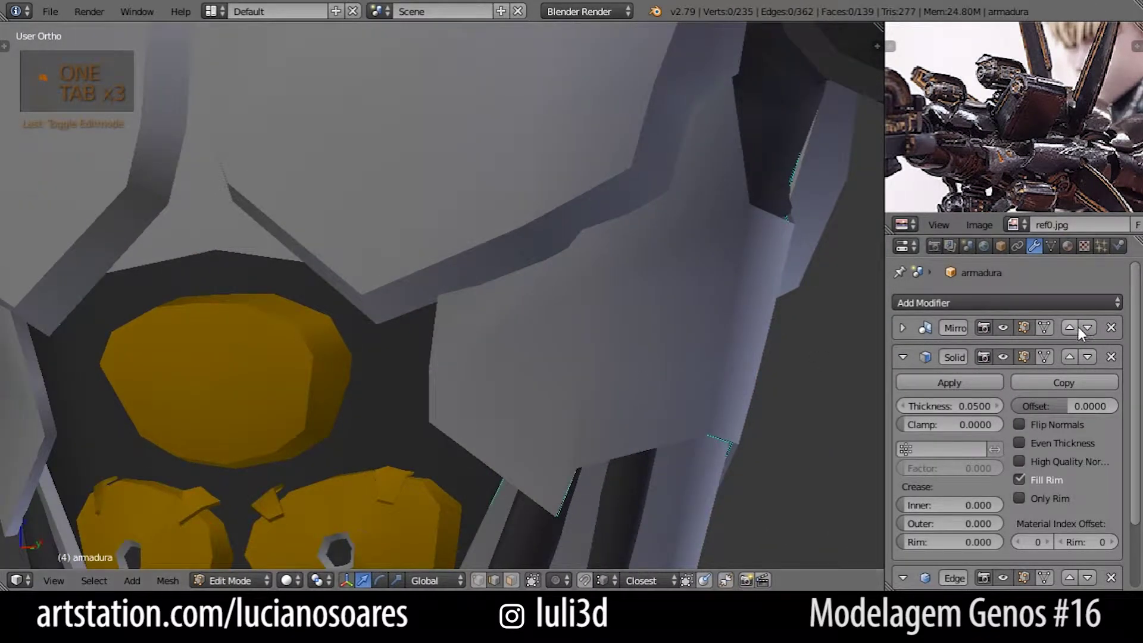
pyautogui.click(999, 355)
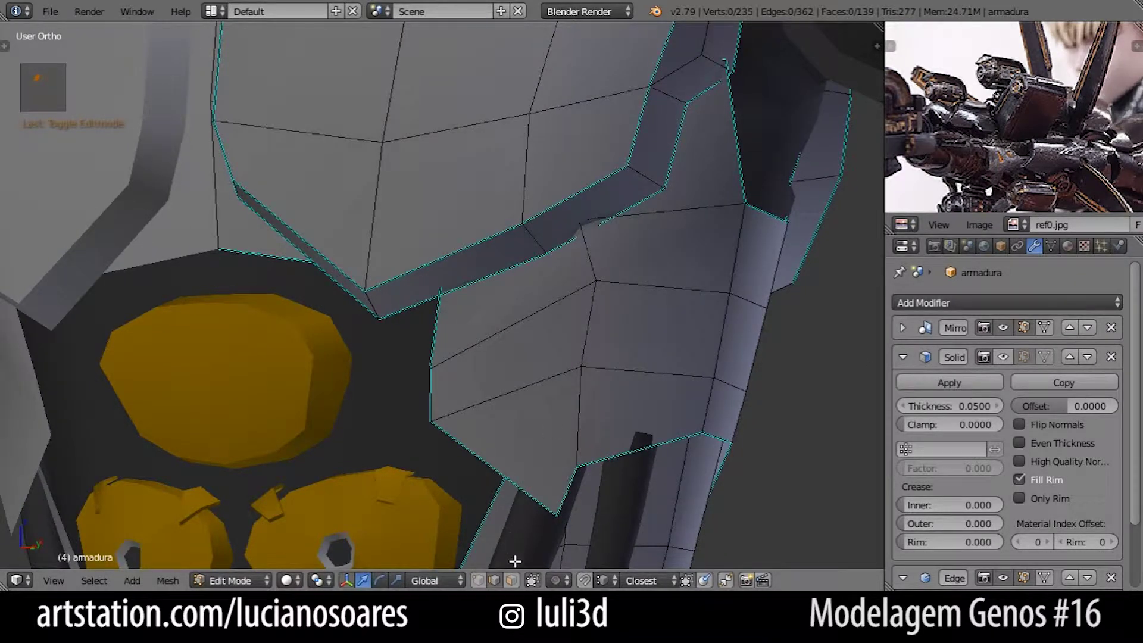
# Select the middle face of the side plate below the chest armour and inset it
pyautogui.rightClick(653, 324)
pyautogui.press('KP_Decimal')
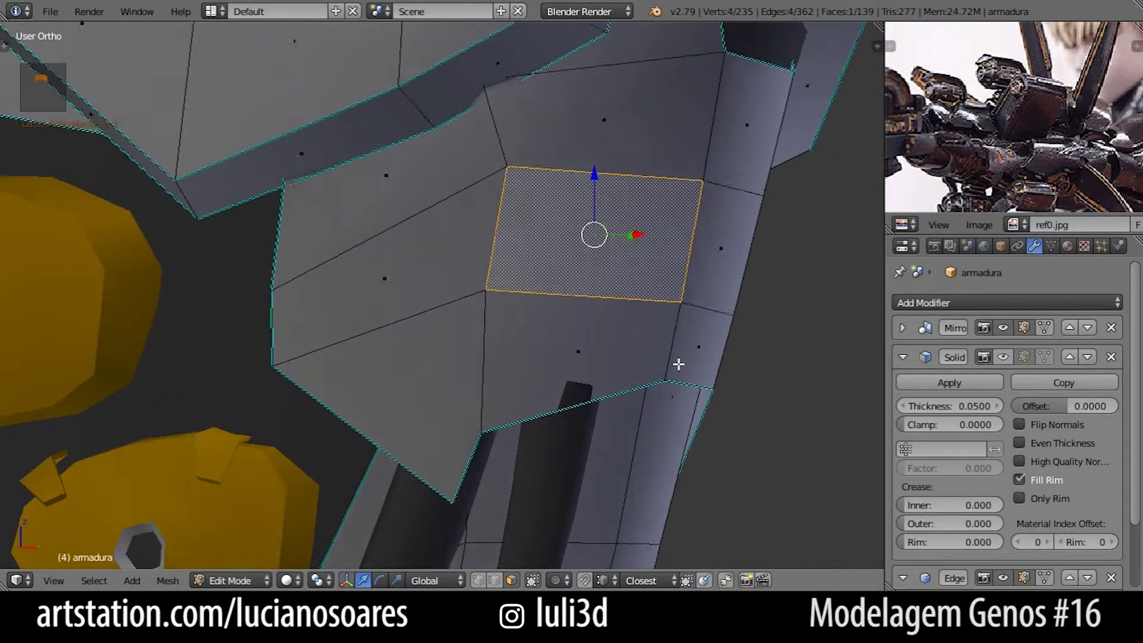
pyautogui.scroll(2, 684, 369)
pyautogui.scroll(-2, 691, 380)
pyautogui.press('i')
pyautogui.click(720, 385)
# Extrude the inset face on the side plate and move it inward to form a rectangular recess
pyautogui.moveTo(720, 385); pyautogui.dragTo(700, 389, button='middle')
pyautogui.press('e')
pyautogui.click(673, 374)
pyautogui.press('g')
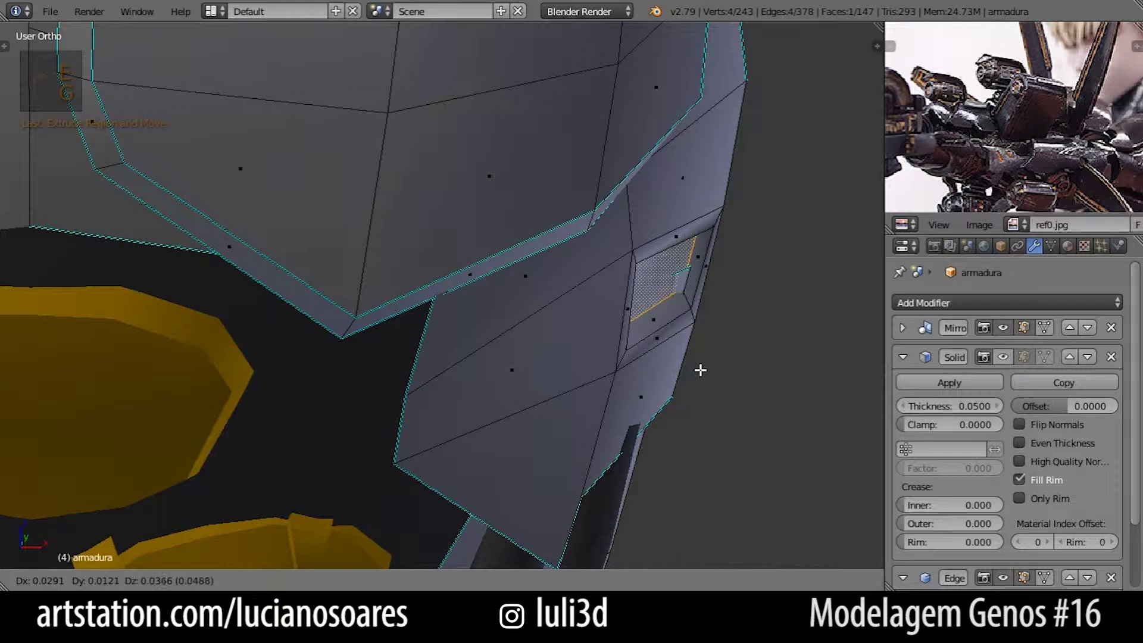
pyautogui.click(704, 374)
pyautogui.press('Tab')
pyautogui.moveTo(740, 365); pyautogui.dragTo(642, 318, button='middle')
pyautogui.press('Tab')
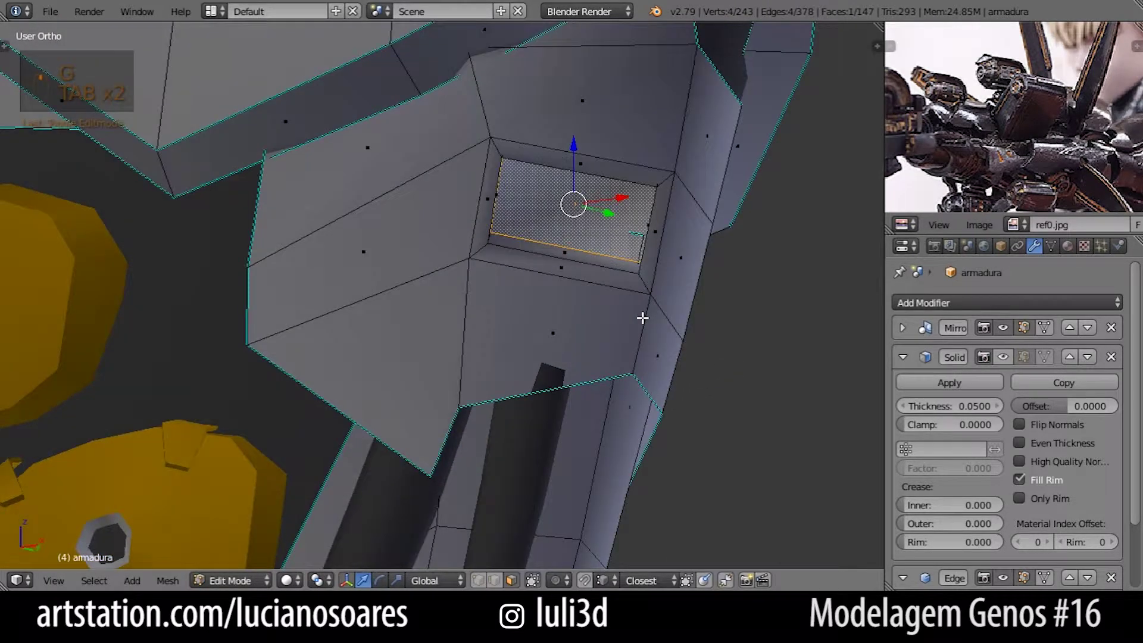
# Add a material slot with the cinza escuro material and assign it to the recessed face
pyautogui.click(1068, 246)
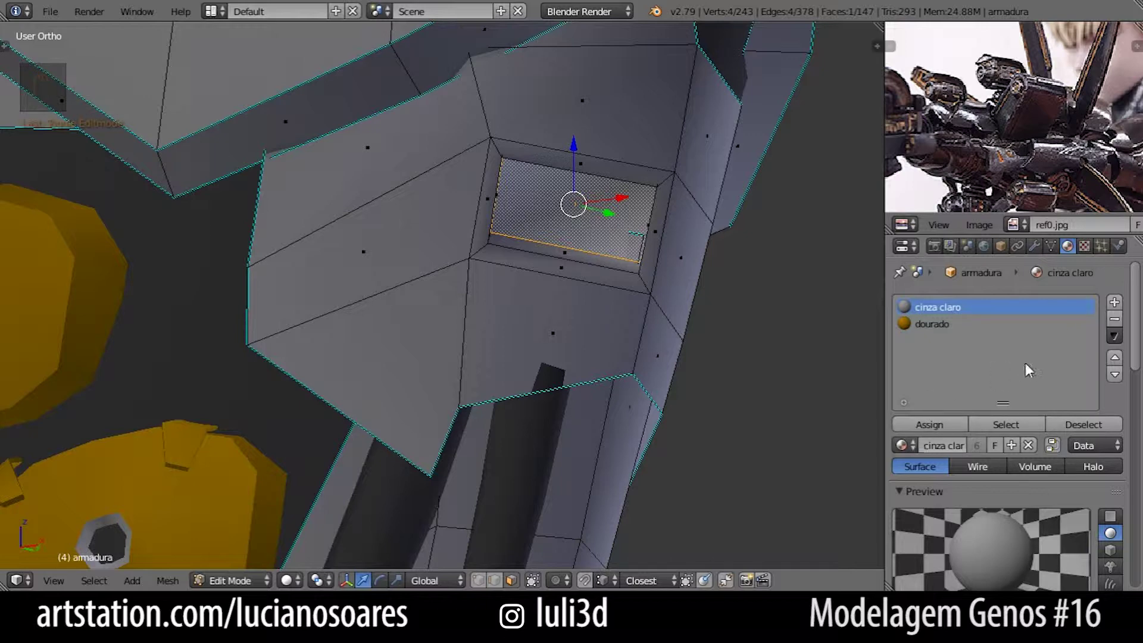
pyautogui.click(1112, 305)
pyautogui.click(901, 445)
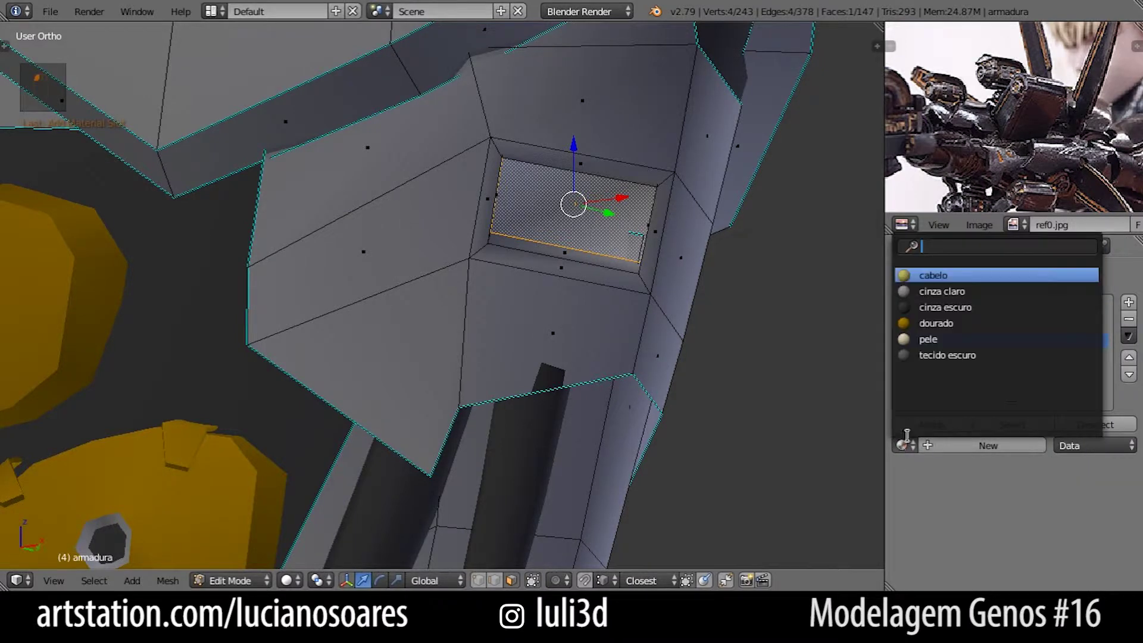
pyautogui.click(949, 314)
pyautogui.click(953, 419)
pyautogui.press('Tab')
pyautogui.moveTo(695, 291); pyautogui.dragTo(652, 312, button='middle')
pyautogui.press('Tab')
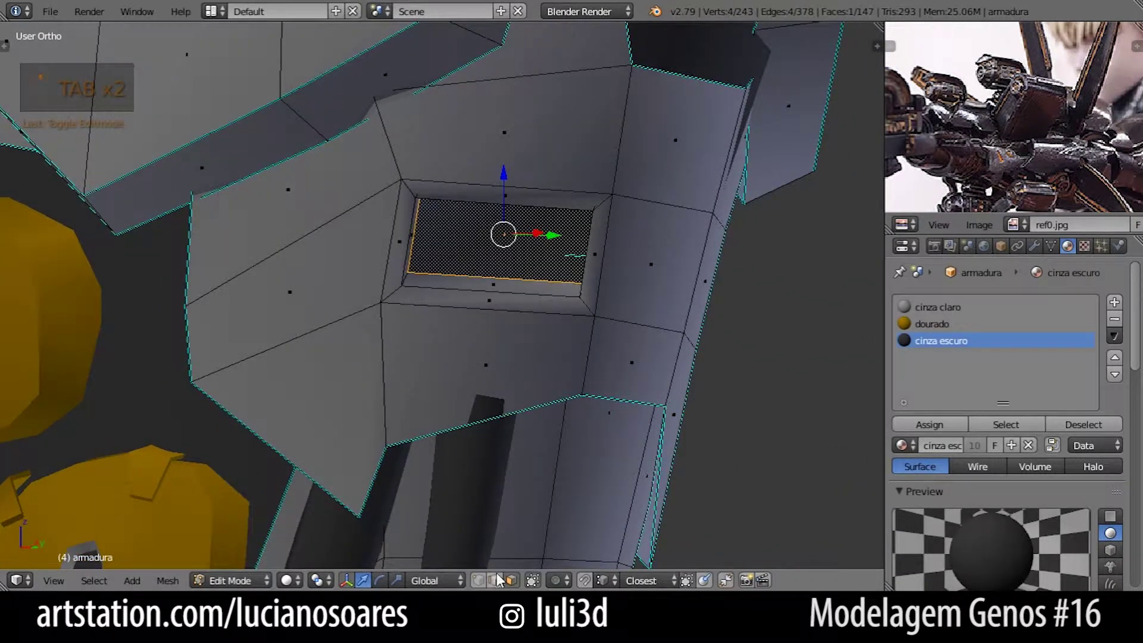
# Try to slide the recess's lower inner edge upward
pyautogui.rightClick(500, 277)
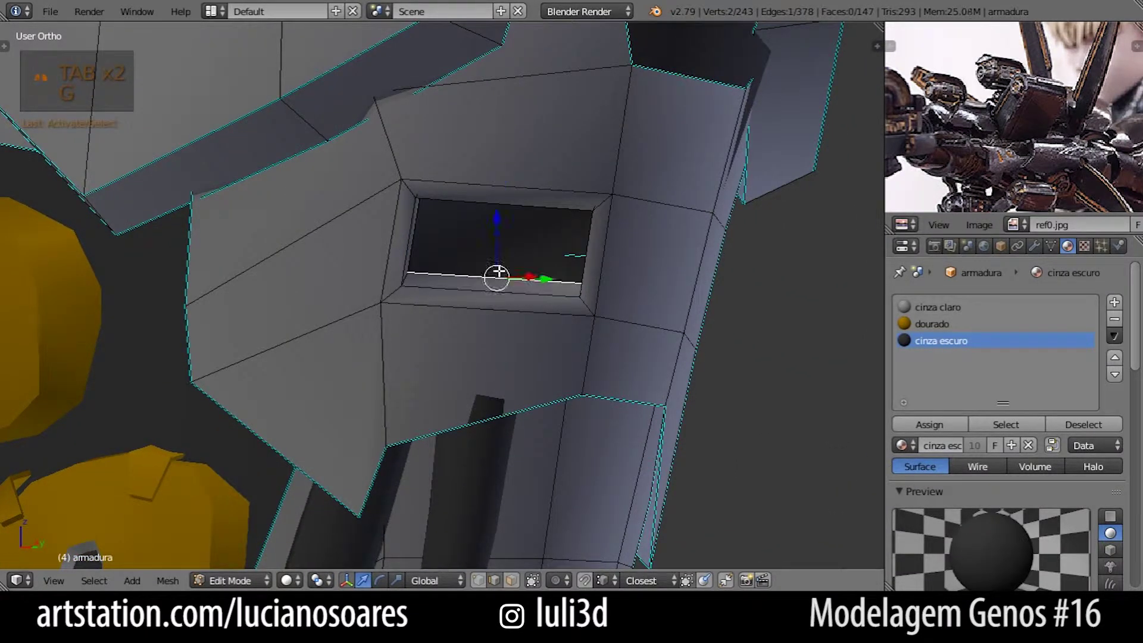
pyautogui.press('g')
pyautogui.press('g')
pyautogui.click(502, 268)
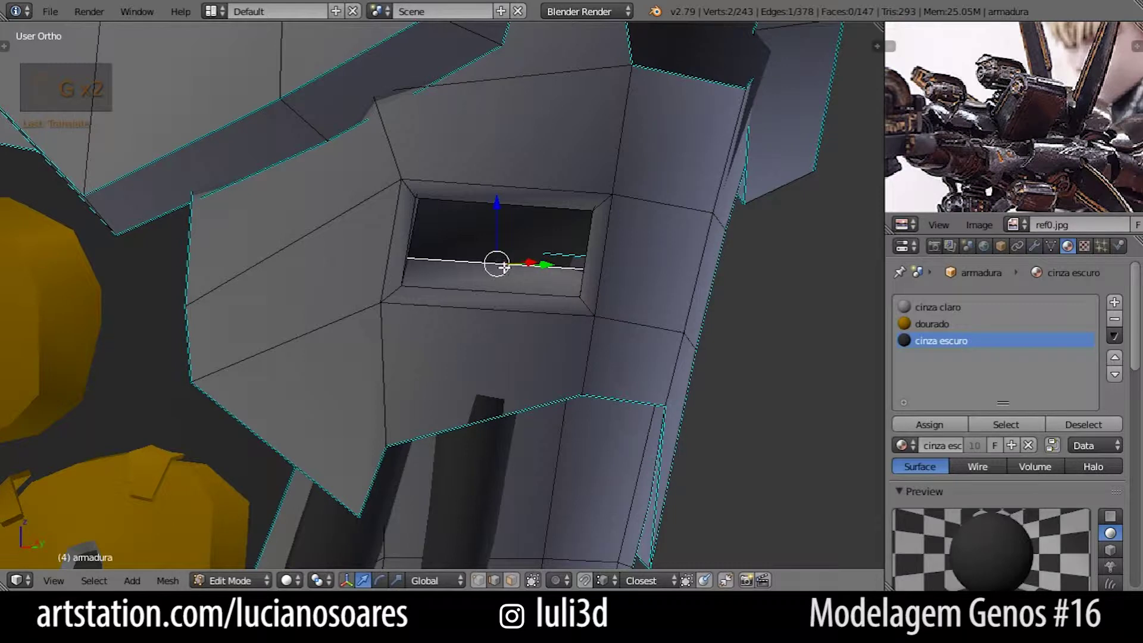
pyautogui.hotkey('ctrl', 'z')
pyautogui.hotkey('ctrl', 'z')
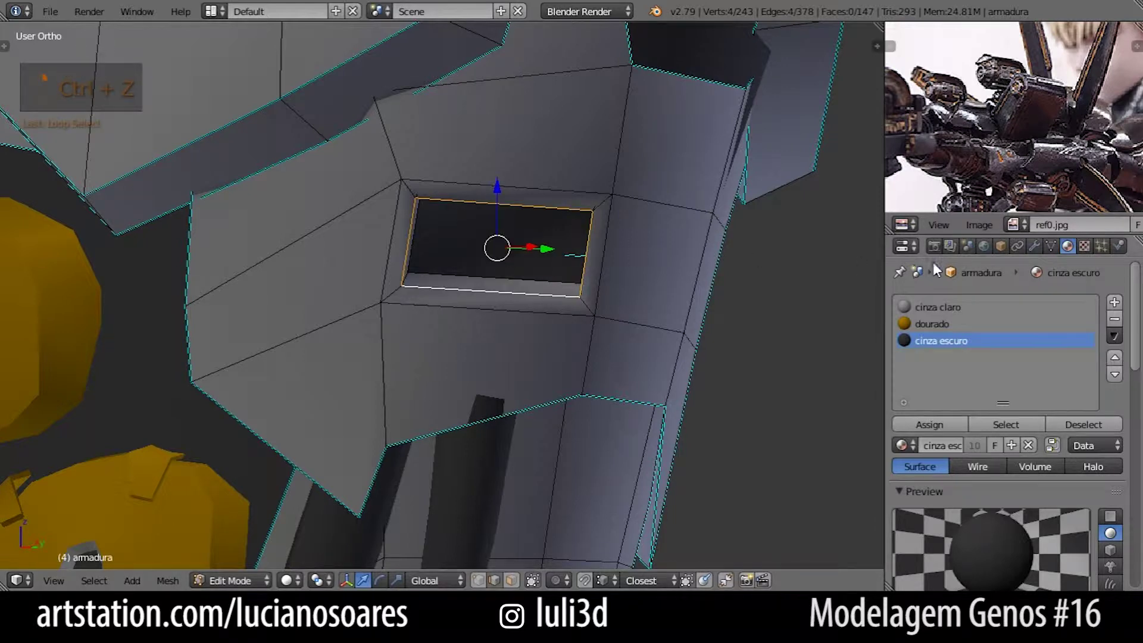
# Mark the edge loop around the side-plate recess as sharp
pyautogui.press('t')
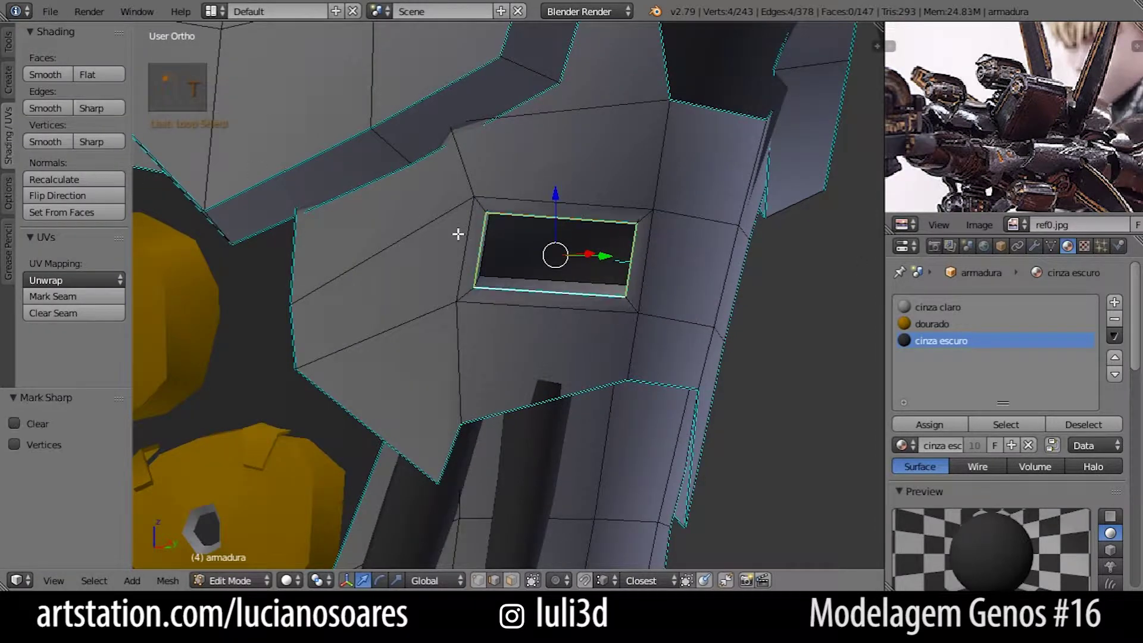
pyautogui.press('Tab')
pyautogui.moveTo(523, 328); pyautogui.dragTo(495, 350, button='middle')
pyautogui.scroll(-3, 496, 350)
pyautogui.keyDown('shift'); pyautogui.moveTo(481, 307); pyautogui.dragTo(499, 389, button='middle'); pyautogui.keyUp('shift')
pyautogui.moveTo(466, 335); pyautogui.dragTo(498, 307, button='middle')
# Try a knife cut across the chest plate from its inner border to the outer corner
pyautogui.press('Tab')
pyautogui.scroll(4, 498, 308)
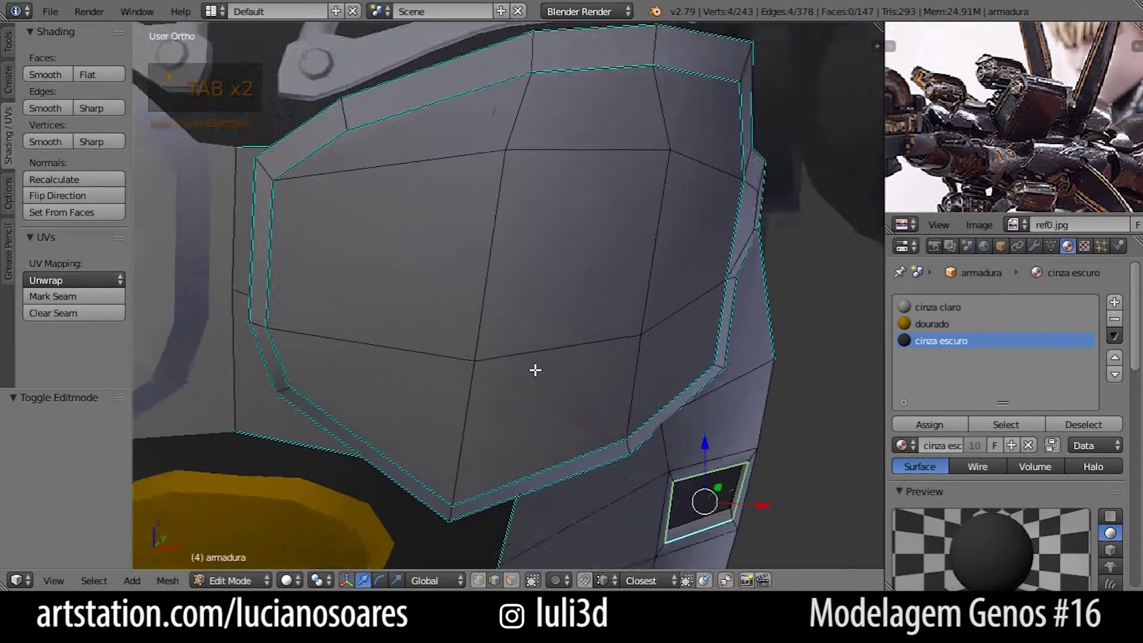
pyautogui.press('k')
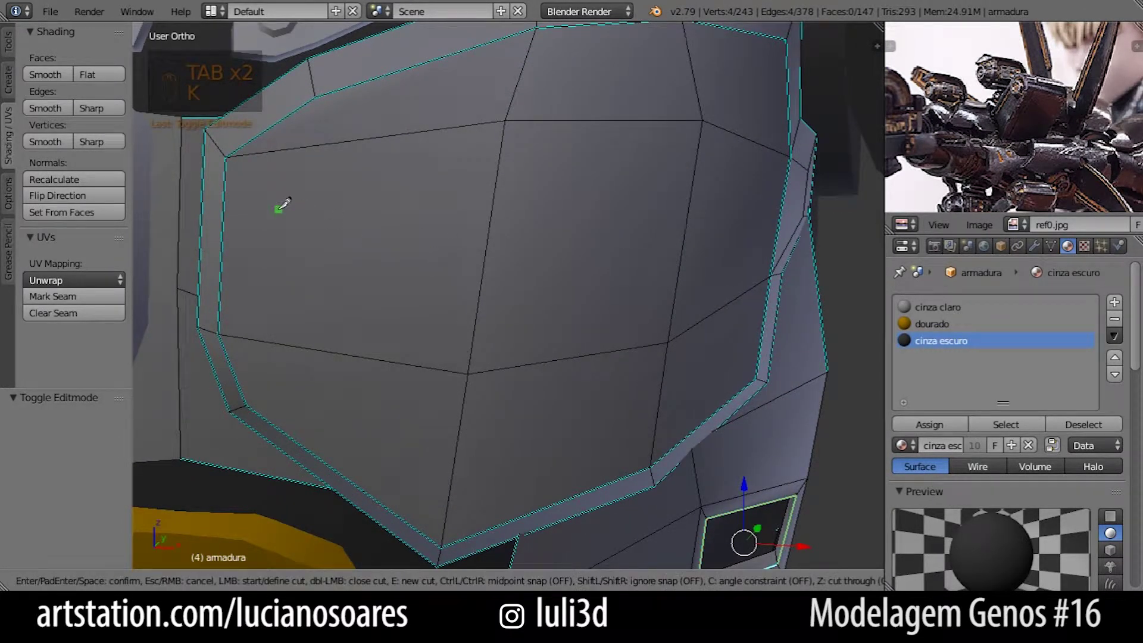
pyautogui.click(222, 225)
pyautogui.click(489, 231)
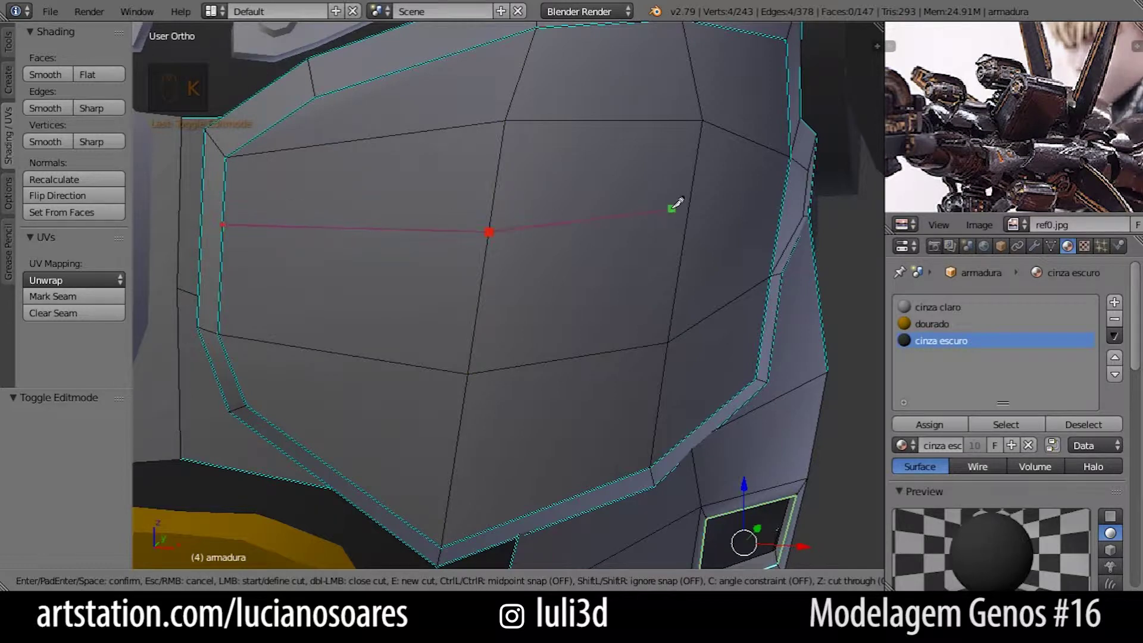
pyautogui.click(790, 157)
pyautogui.press('Return')
pyautogui.press('Tab')
pyautogui.press('Tab')
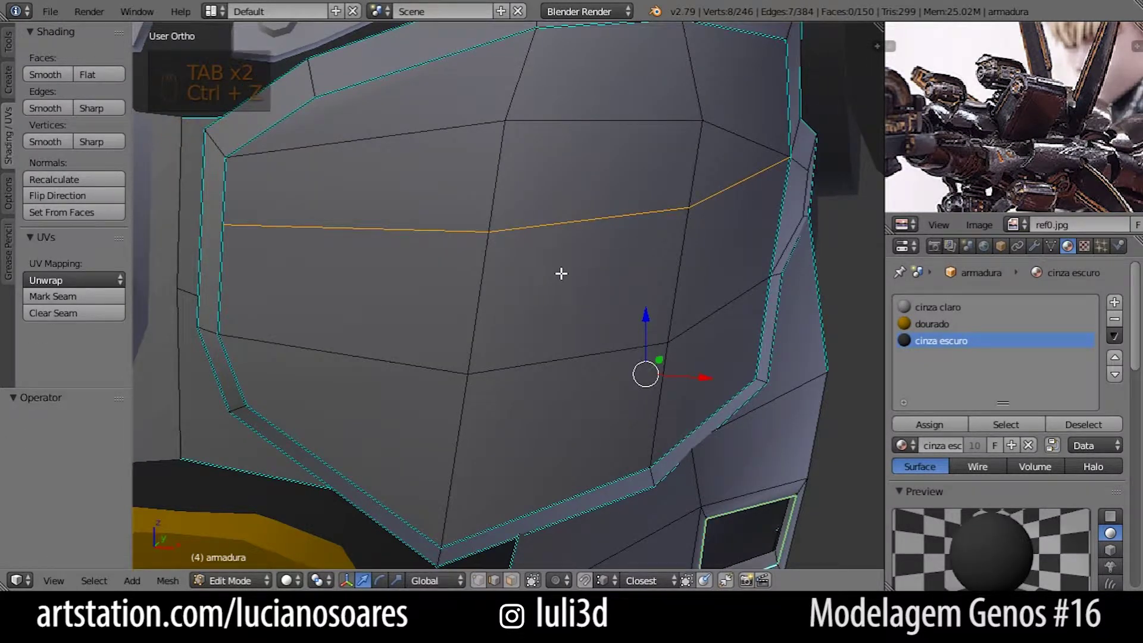
pyautogui.hotkey('ctrl', 'z')
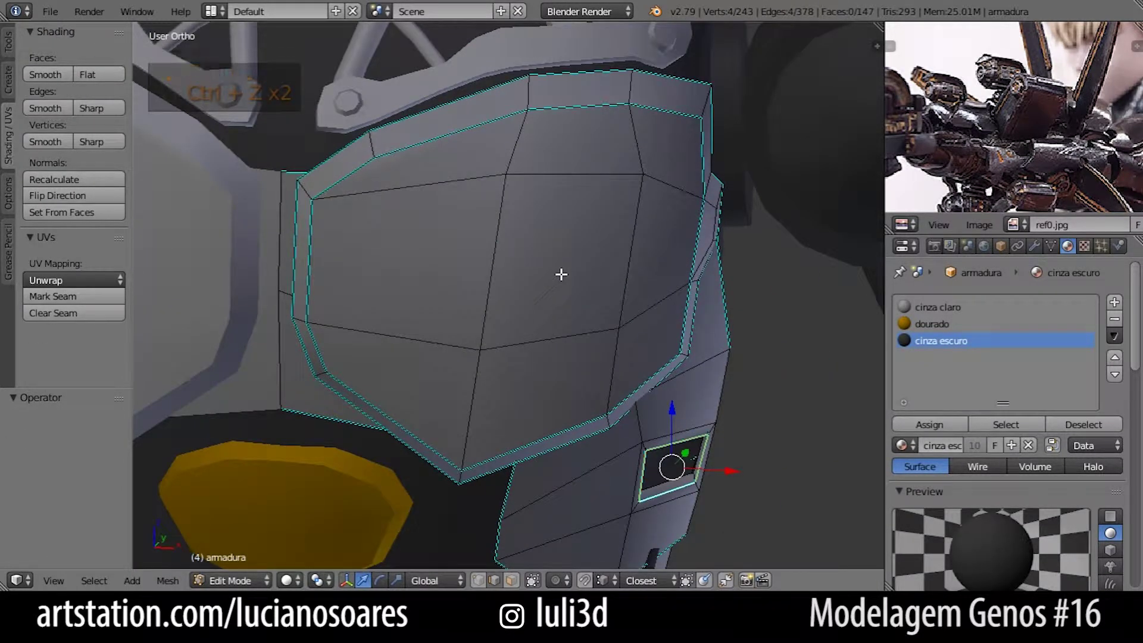
# Leave mesh editing, view layer 11 from the front and open the detailed armadura.004 object in Edit Mode
pyautogui.press('Tab')
pyautogui.scroll(-3, 563, 280)
pyautogui.press('KP_1')
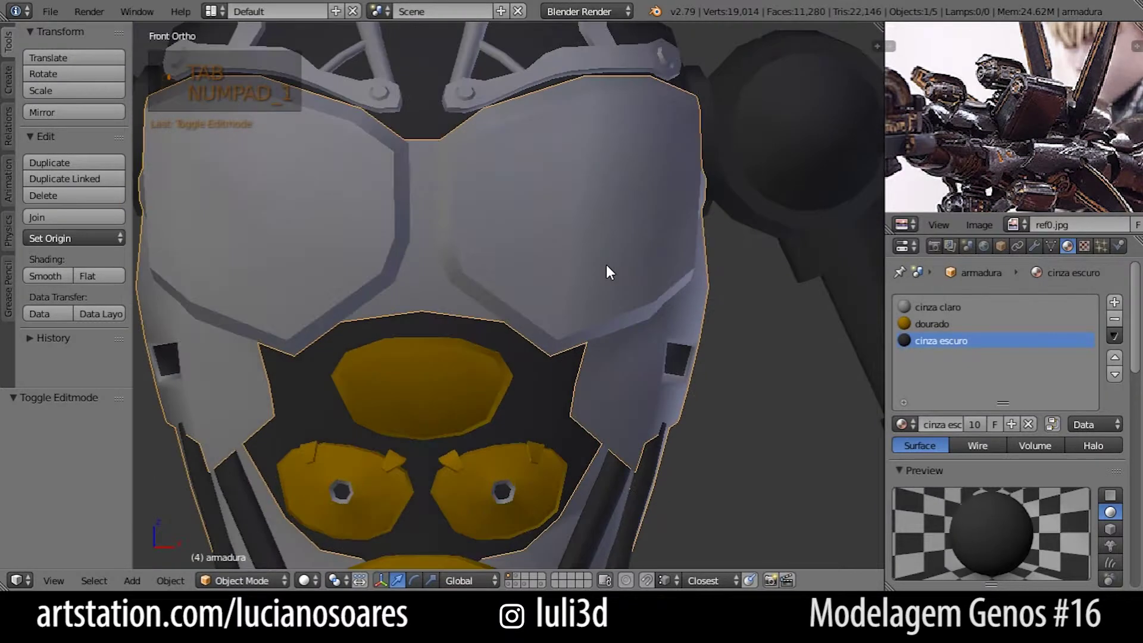
pyautogui.hotkey('alt', '1')
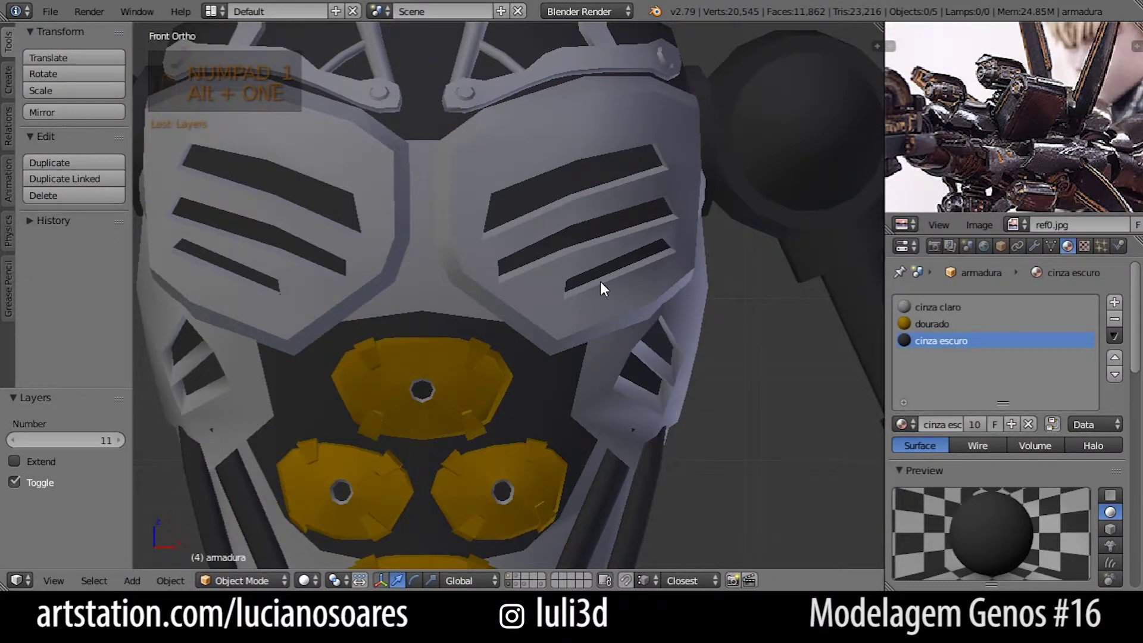
pyautogui.rightClick(600, 281)
pyautogui.press('Tab')
# Move the edge at the lower tip of armadura.004's side plate 0.025 along X
pyautogui.moveTo(662, 289); pyautogui.dragTo(613, 293, button='middle')
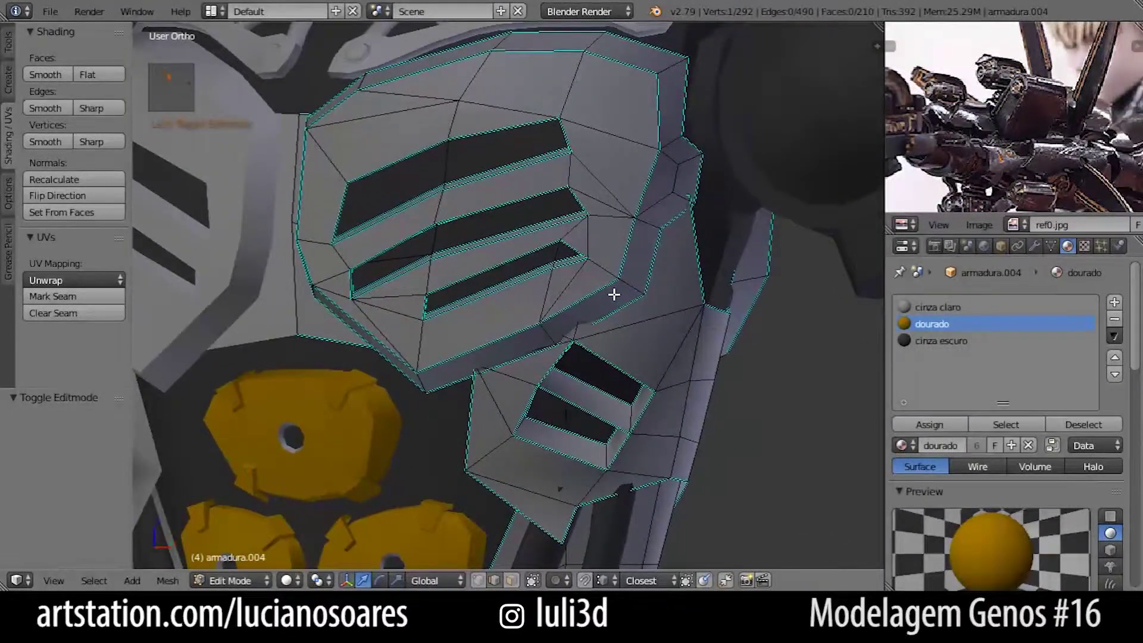
pyautogui.moveTo(580, 485); pyautogui.dragTo(645, 518, button='middle')
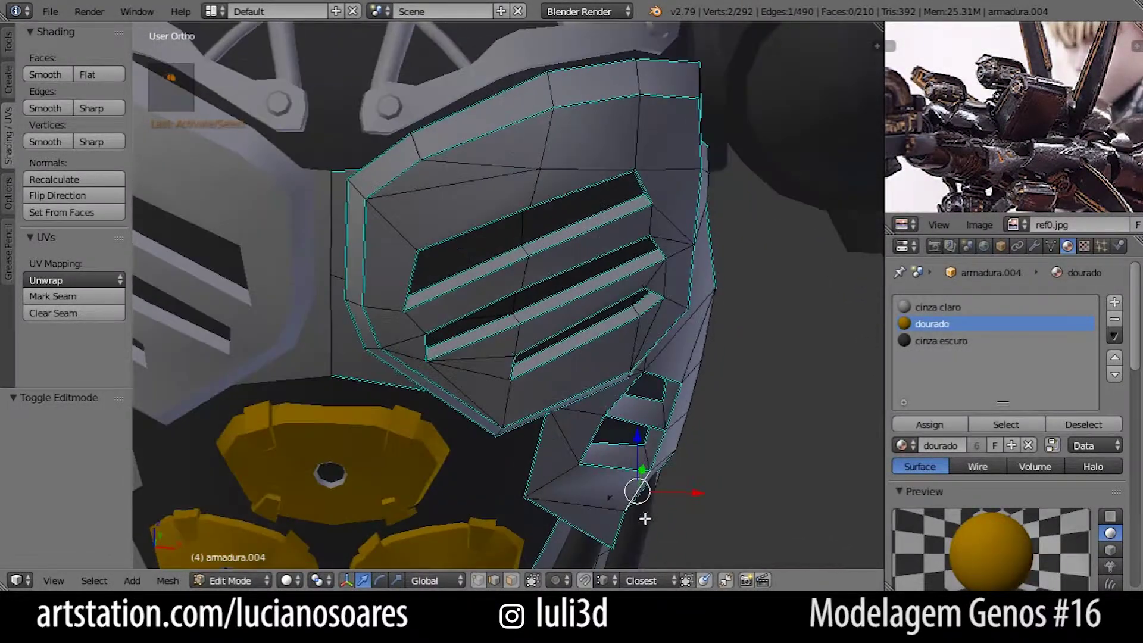
pyautogui.moveTo(676, 491); pyautogui.dragTo(684, 491)
pyautogui.moveTo(684, 491); pyautogui.dragTo(639, 437, button='middle')
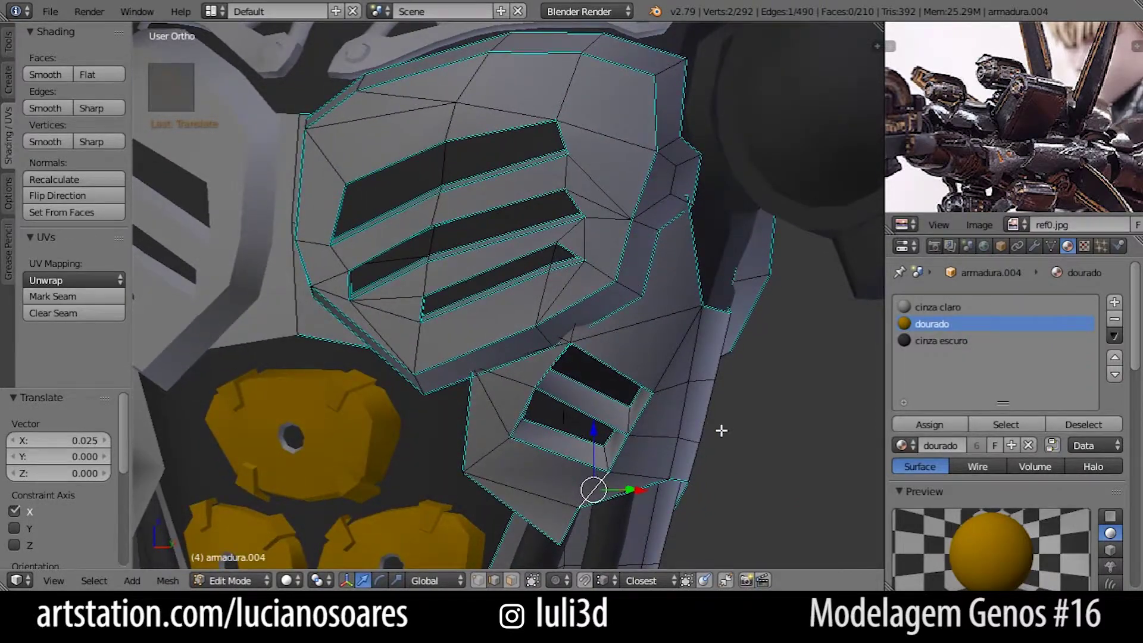
pyautogui.moveTo(721, 430); pyautogui.dragTo(740, 425, button='middle')
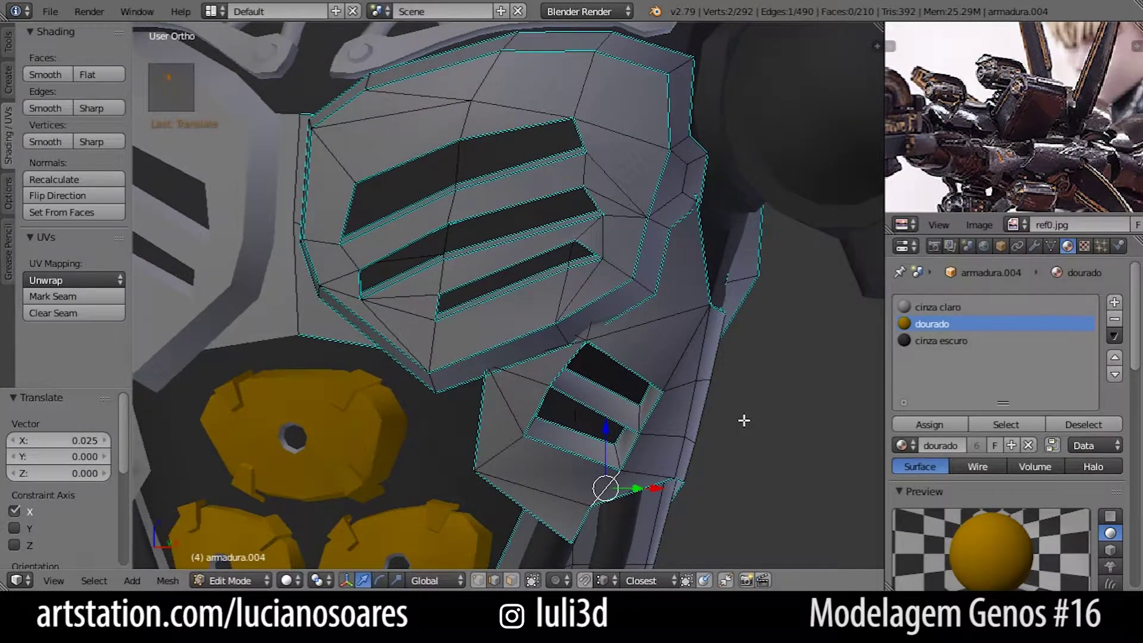
# Move the edge at the base of the armhole opening on armadura.004's back 0.037 along Y, and leave Edit Mode
pyautogui.moveTo(746, 418); pyautogui.dragTo(473, 422, button='middle')
pyautogui.rightClick(439, 322)
pyautogui.moveTo(478, 316); pyautogui.dragTo(477, 341, button='middle')
pyautogui.moveTo(454, 357); pyautogui.dragTo(500, 369)
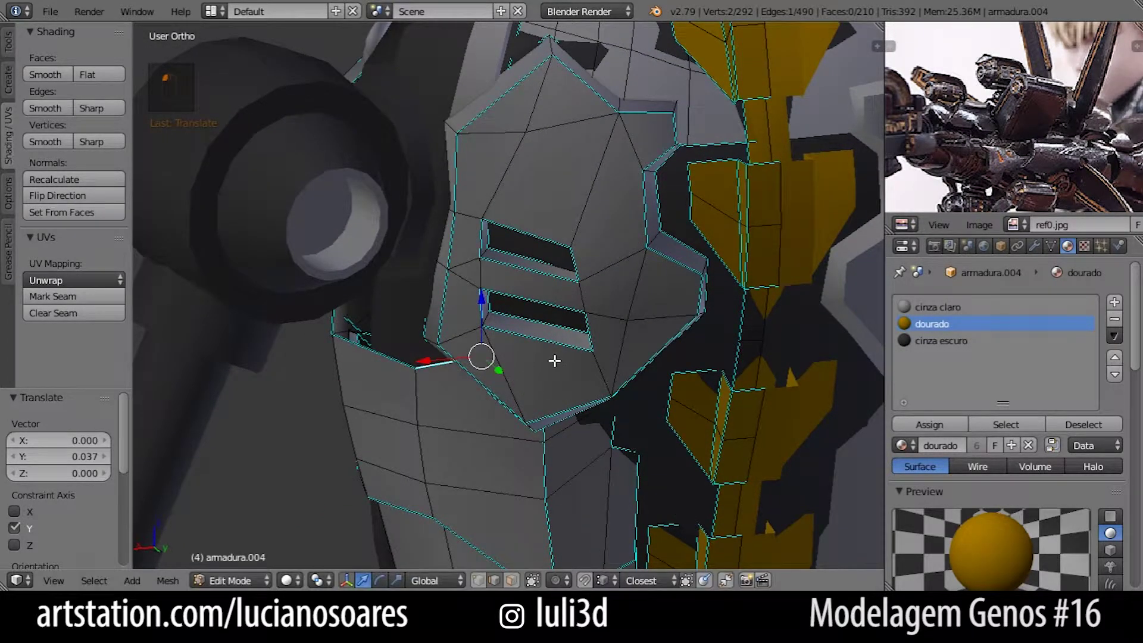
pyautogui.press('Tab')
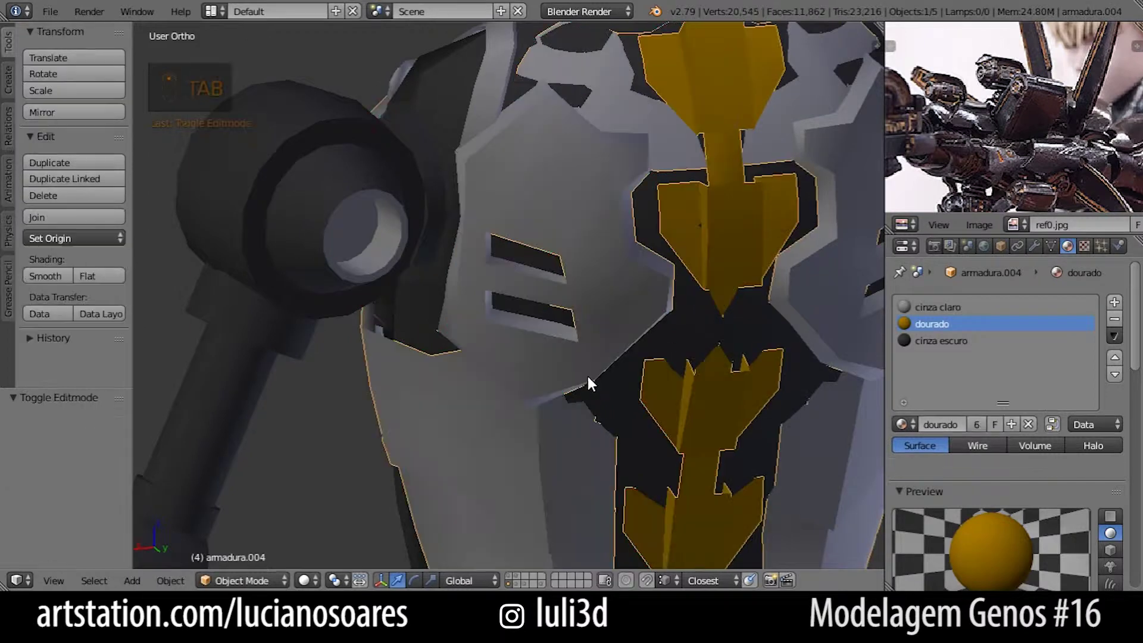
# Turn on the viewport display of armadura.004's Solidify modifier
pyautogui.click(1034, 246)
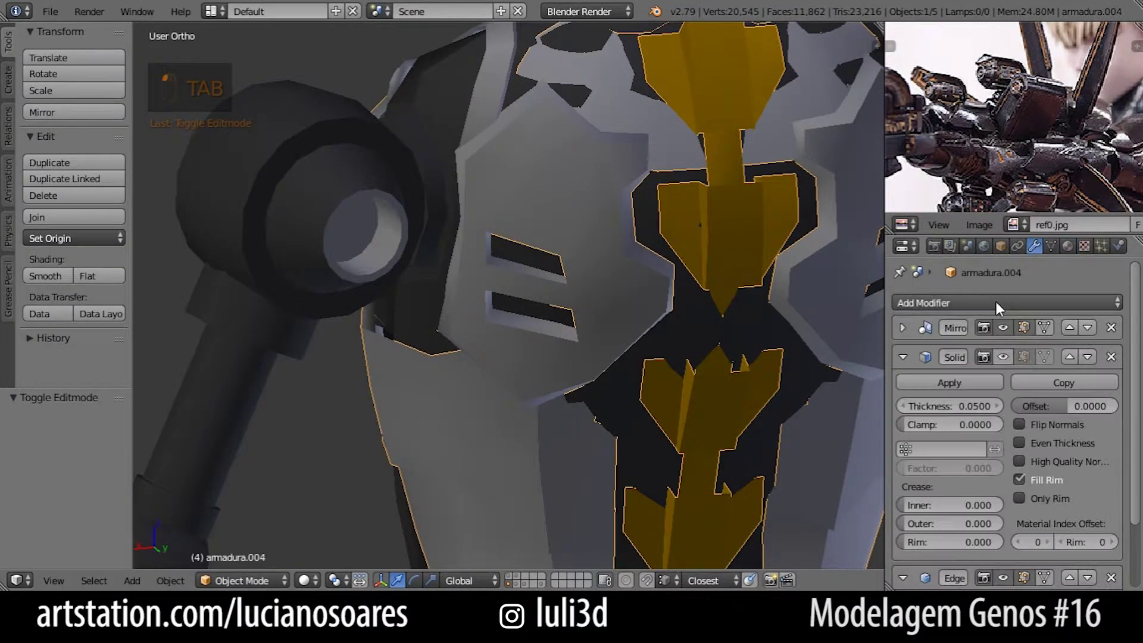
pyautogui.click(1003, 356)
pyautogui.moveTo(591, 381); pyautogui.dragTo(676, 408, button='middle')
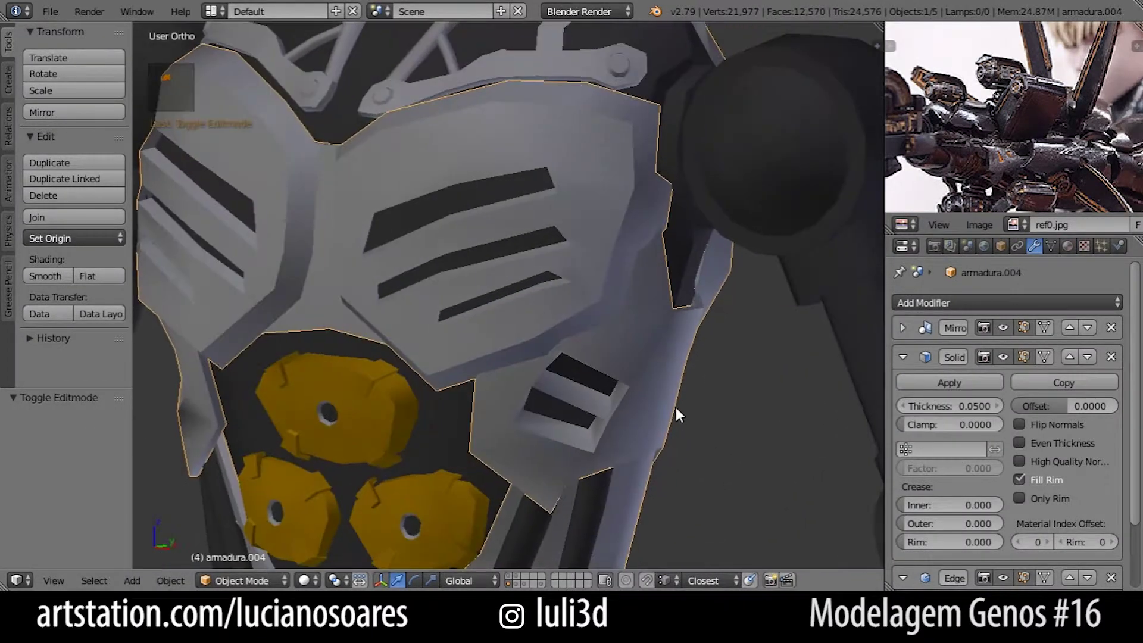
pyautogui.click(1004, 356)
pyautogui.click(1005, 356)
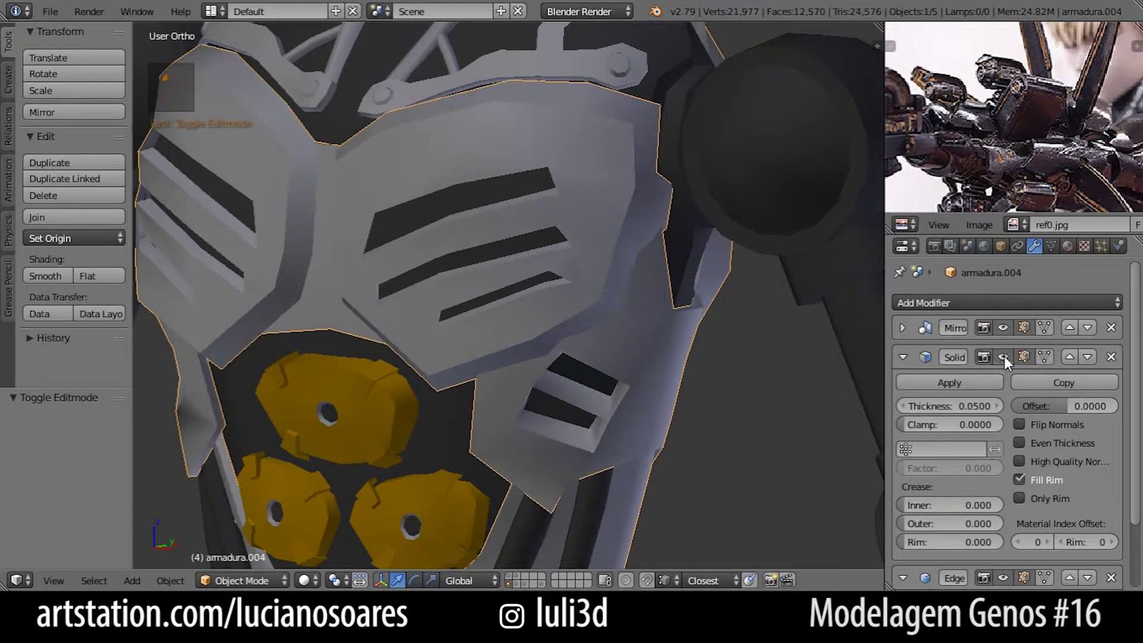
# Select the armadura detalhes.001 object and examine its gold abdominal plates and hose joints from the front
pyautogui.scroll(-2, 512, 429)
pyautogui.moveTo(509, 429); pyautogui.dragTo(533, 446, button='middle')
pyautogui.scroll(-2, 533, 448)
pyautogui.scroll(5, 534, 464)
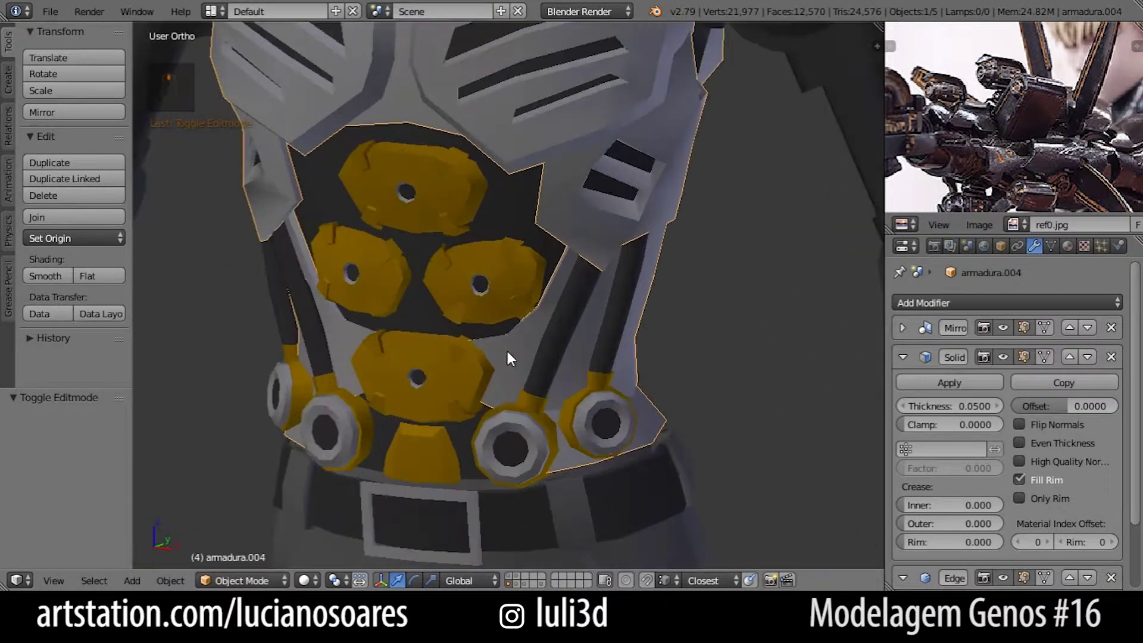
pyautogui.rightClick(449, 369)
pyautogui.press('KP_1')
pyautogui.scroll(3, 462, 358)
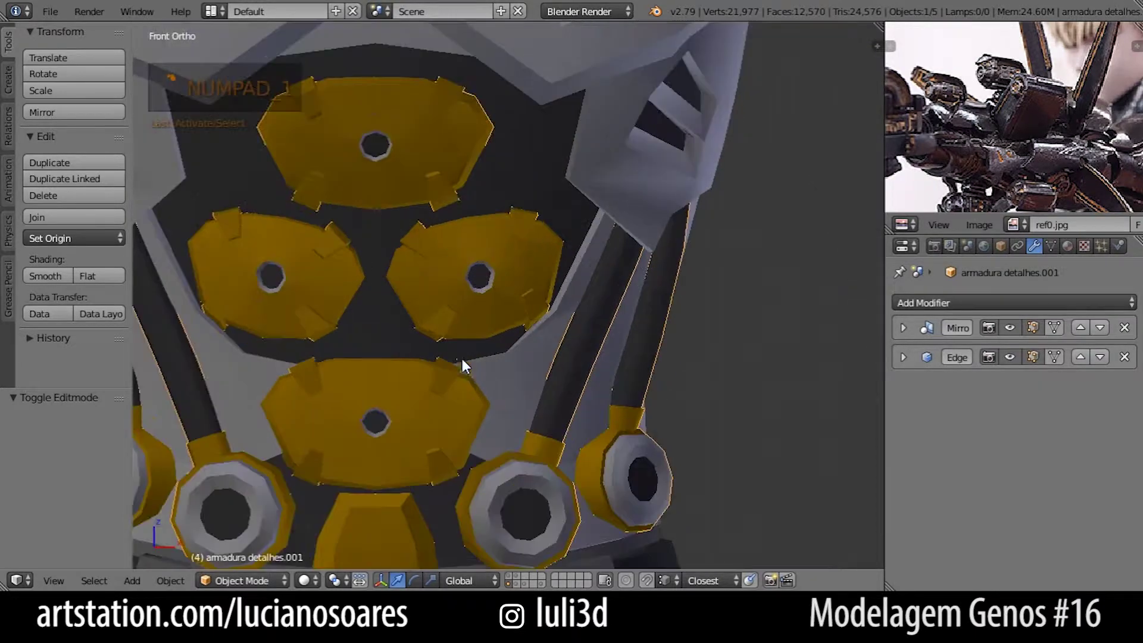
# Examine the mesh structure of armadura detalhes.001's gold plates and hose joints, and the belt area below them
pyautogui.press('Tab')
pyautogui.keyDown('shift'); pyautogui.moveTo(467, 375); pyautogui.dragTo(579, 327, button='middle'); pyautogui.keyUp('shift')
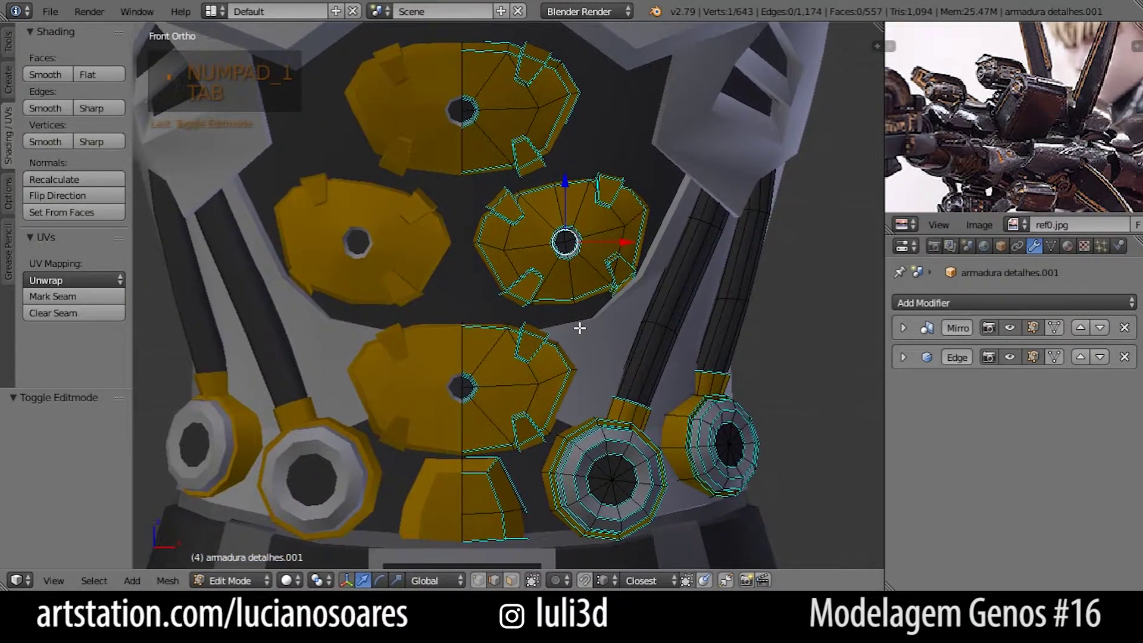
pyautogui.press('a')
pyautogui.press('a')
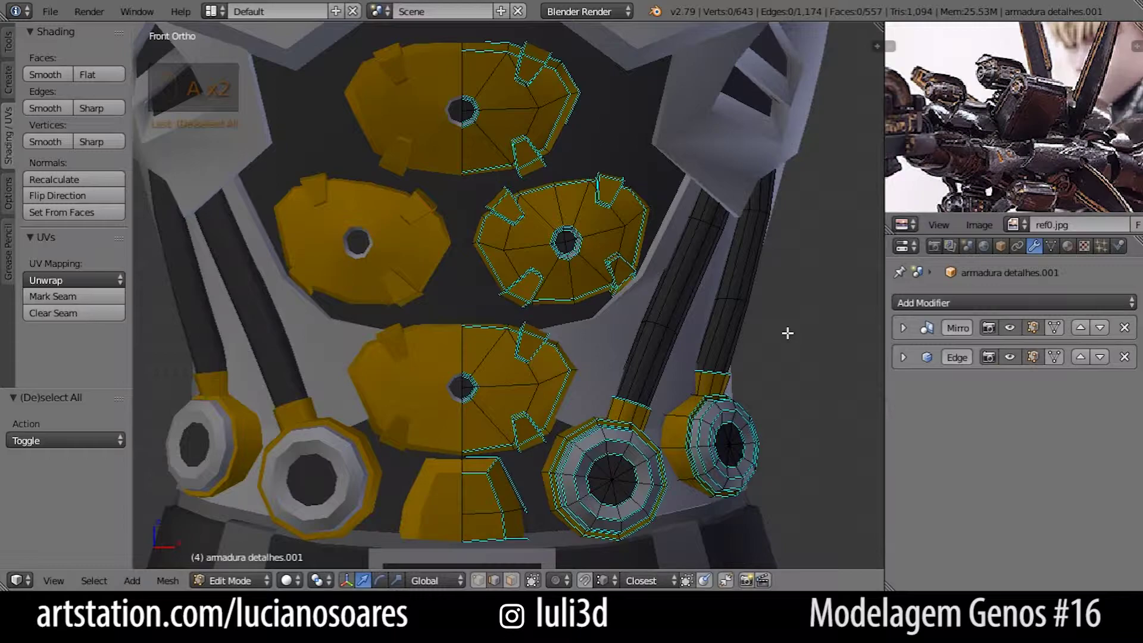
pyautogui.moveTo(801, 331)
pyautogui.mouseDown(button='middle')
pyautogui.moveTo(693, 343)
pyautogui.moveTo(798, 337)
pyautogui.moveTo(780, 339)
pyautogui.mouseUp(button='middle')
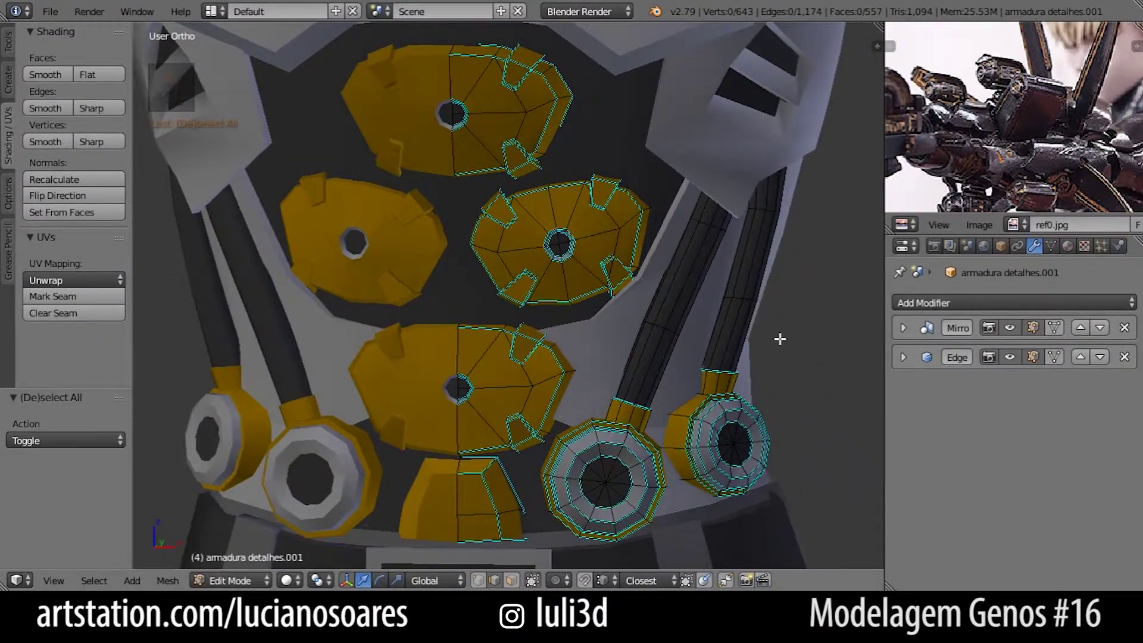
pyautogui.scroll(-3, 741, 310)
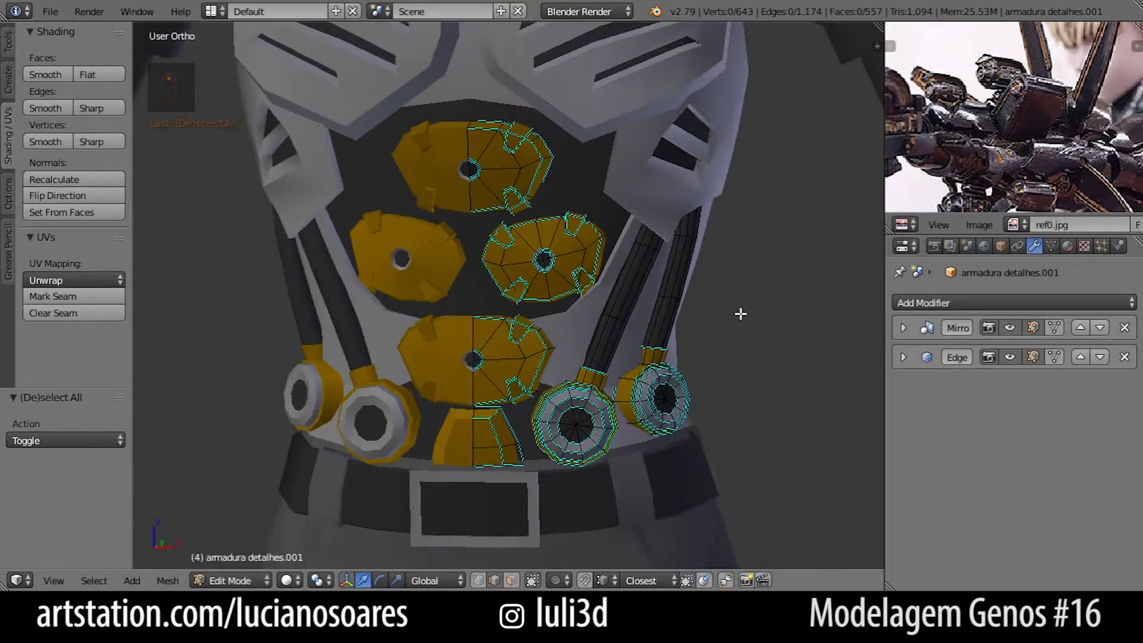
pyautogui.scroll(-2, 740, 314)
pyautogui.press('Tab')
pyautogui.scroll(-2, 709, 318)
pyautogui.moveTo(709, 318)
pyautogui.keyDown('shift'); pyautogui.mouseDown(button='middle')
pyautogui.moveTo(741, 392)
pyautogui.moveTo(735, 372)
pyautogui.moveTo(658, 321)
pyautogui.moveTo(449, 319)
pyautogui.moveTo(607, 337)
pyautogui.moveTo(713, 332)
pyautogui.mouseUp(button='middle'); pyautogui.keyUp('shift')
pyautogui.press('Tab')
pyautogui.press('Tab')
pyautogui.scroll(-2, 708, 337)
pyautogui.keyDown('shift'); pyautogui.moveTo(577, 417); pyautogui.dragTo(548, 278, button='middle'); pyautogui.keyUp('shift')
pyautogui.scroll(4, 573, 267)
pyautogui.scroll(1, 572, 270)
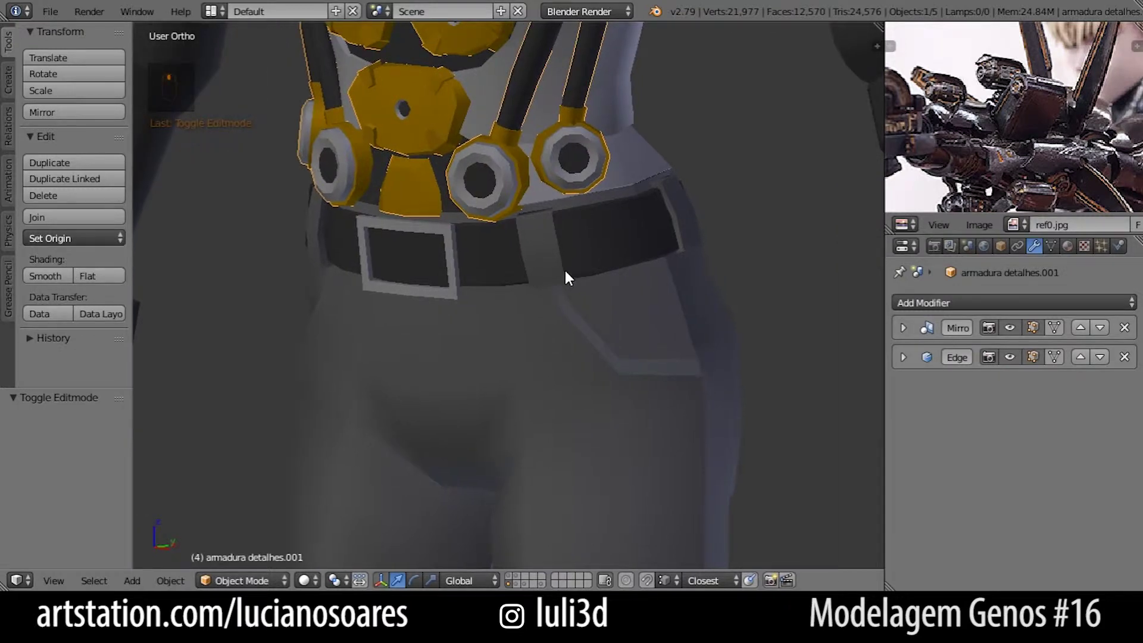
# Hide the belt loops and buckle of corpo.001 in Edit Mode and inspect the bare belt underneath
pyautogui.rightClick(567, 292)
pyautogui.press('Tab')
pyautogui.scroll(2, 560, 363)
pyautogui.keyDown('shift'); pyautogui.moveTo(559, 363); pyautogui.dragTo(548, 409, button='middle'); pyautogui.keyUp('shift')
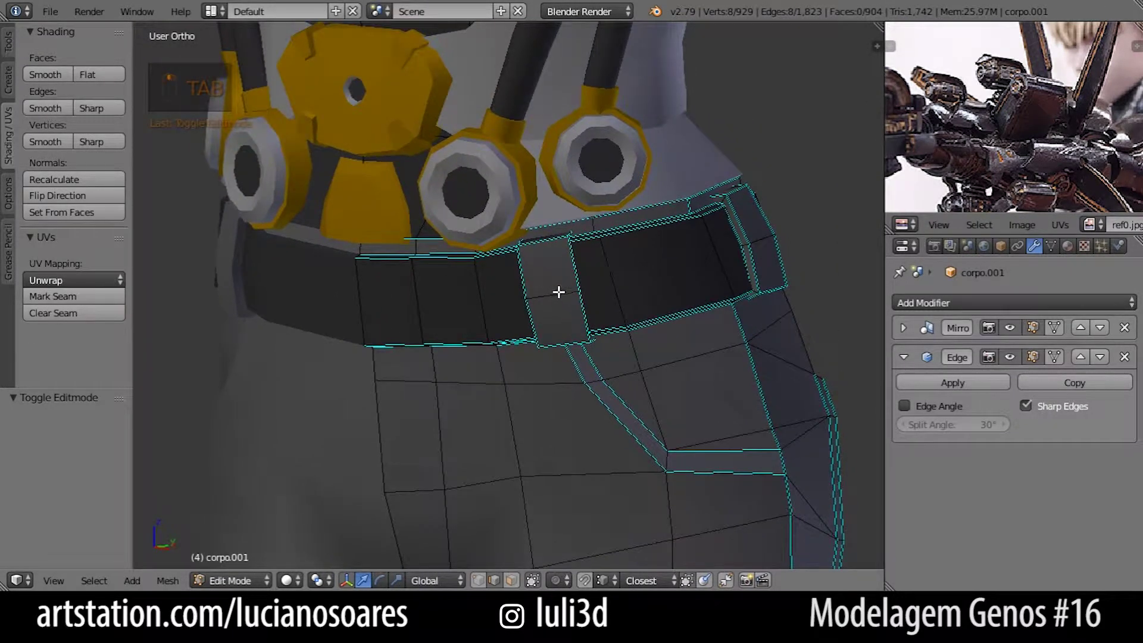
pyautogui.press('l')
pyautogui.press('l')
pyautogui.moveTo(743, 248); pyautogui.dragTo(843, 256, button='middle')
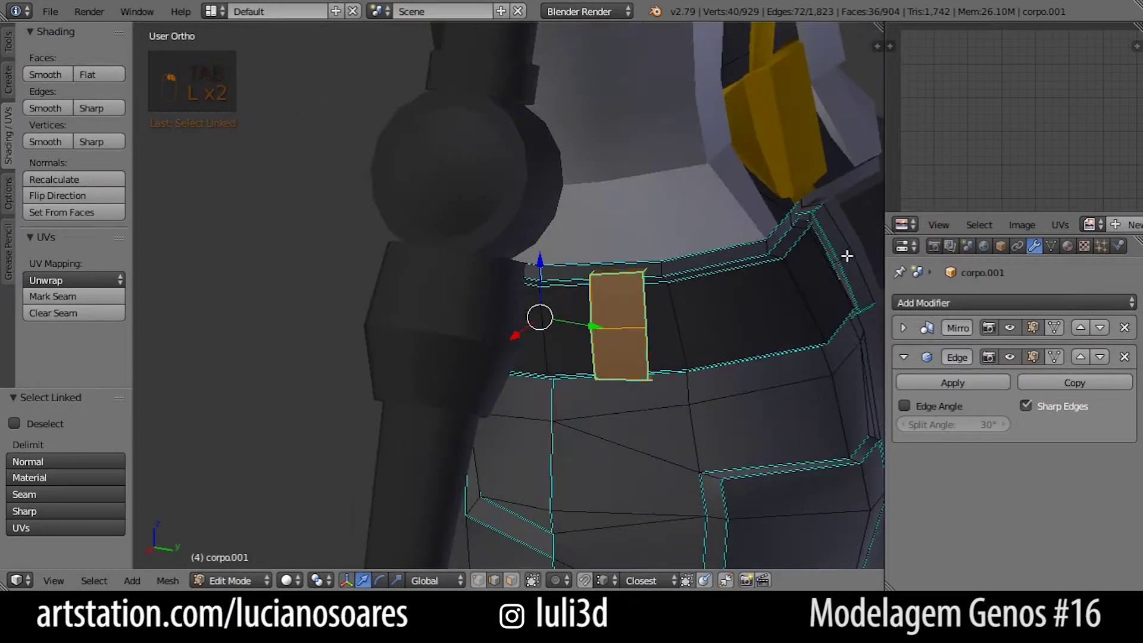
pyautogui.press('l')
pyautogui.press('h')
pyautogui.moveTo(548, 327); pyautogui.dragTo(738, 290, button='middle')
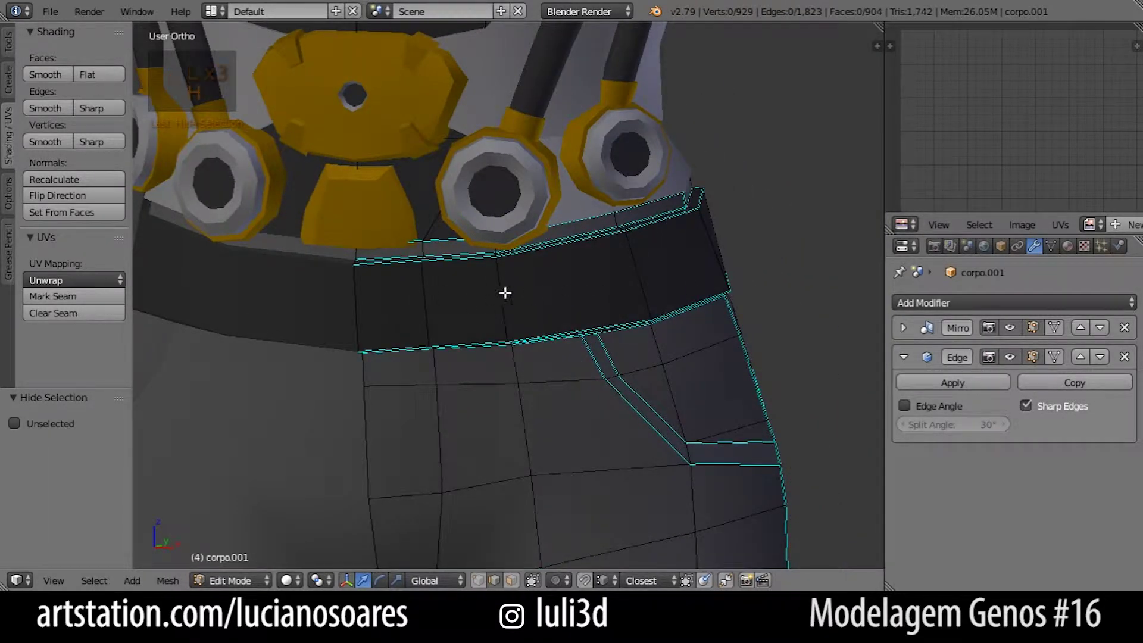
pyautogui.press('Tab')
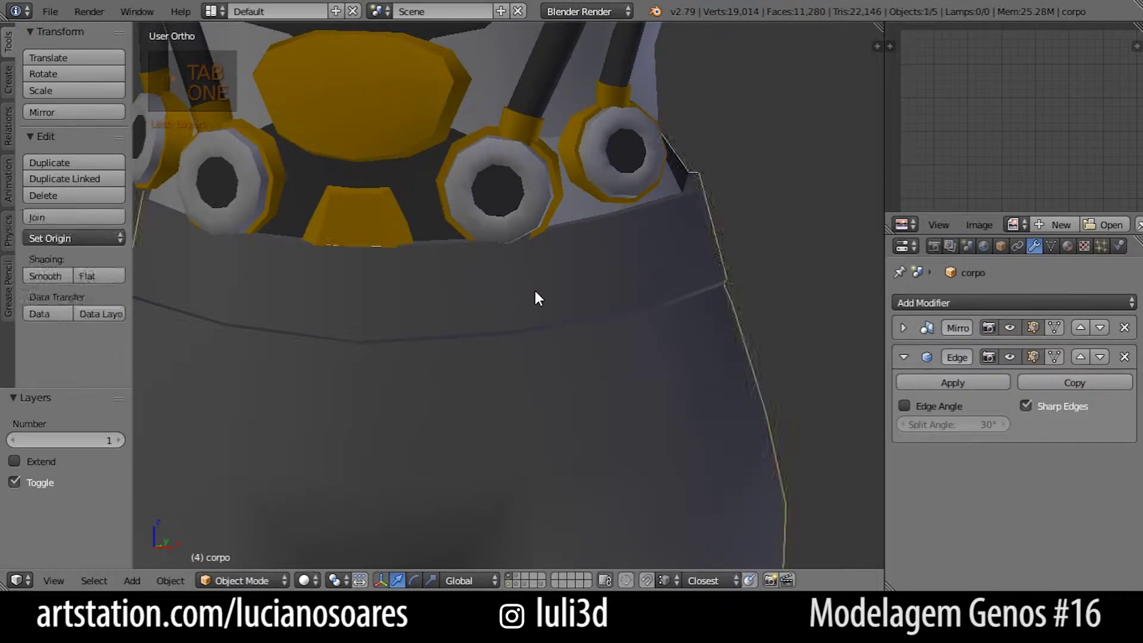
# On layer 1, edit corpo and slide the two edge loops along the belt band's lower border by -0.182 and 0.905
pyautogui.rightClick(536, 299)
pyautogui.press('Tab')
pyautogui.moveTo(624, 305); pyautogui.dragTo(595, 314, button='middle')
pyautogui.keyDown('alt'); pyautogui.rightClick(619, 320); pyautogui.keyUp('alt')
pyautogui.press('g')
pyautogui.press('g')
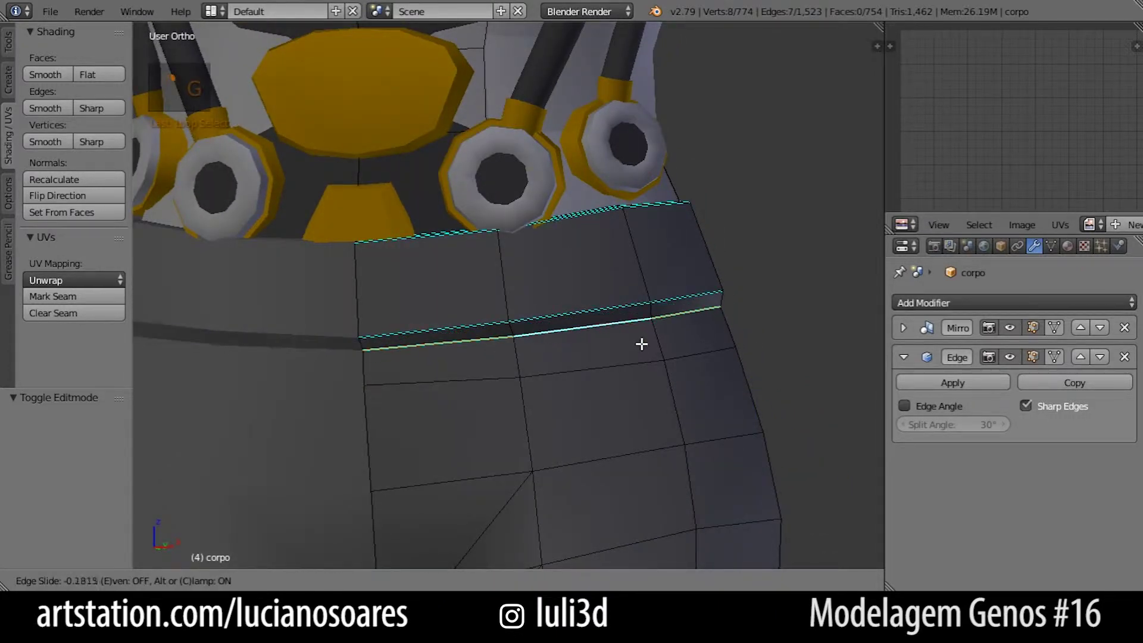
pyautogui.click(642, 340)
pyautogui.press('g')
pyautogui.press('g')
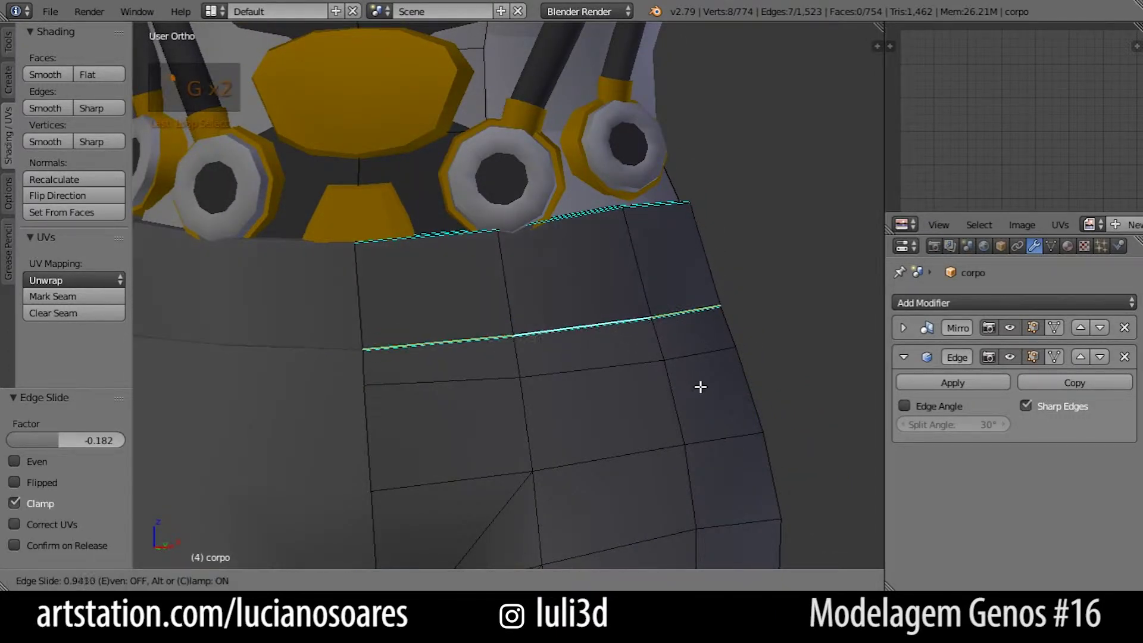
pyautogui.click(699, 388)
# Slide the edge loop along the upper border of corpo's belt band by a factor of -0.140
pyautogui.scroll(-4, 683, 267)
pyautogui.scroll(6, 619, 242)
pyautogui.moveTo(612, 281)
pyautogui.mouseDown(button='middle')
pyautogui.moveTo(619, 242)
pyautogui.moveTo(638, 306)
pyautogui.moveTo(598, 280)
pyautogui.moveTo(632, 277)
pyautogui.mouseUp(button='middle')
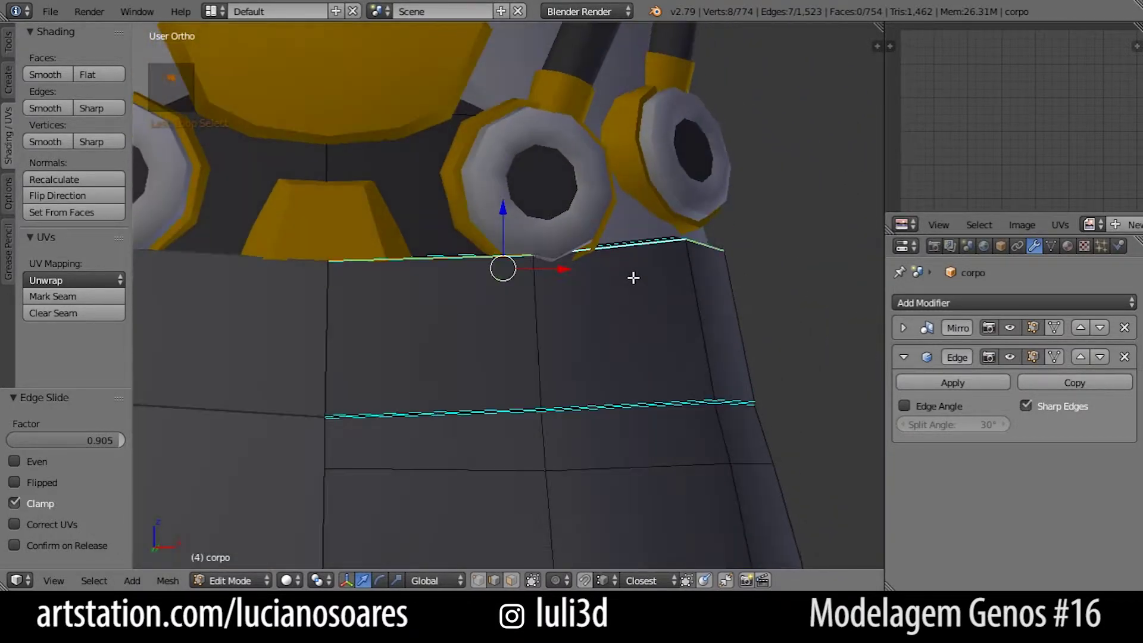
pyautogui.press('g')
pyautogui.press('g')
pyautogui.click(651, 327)
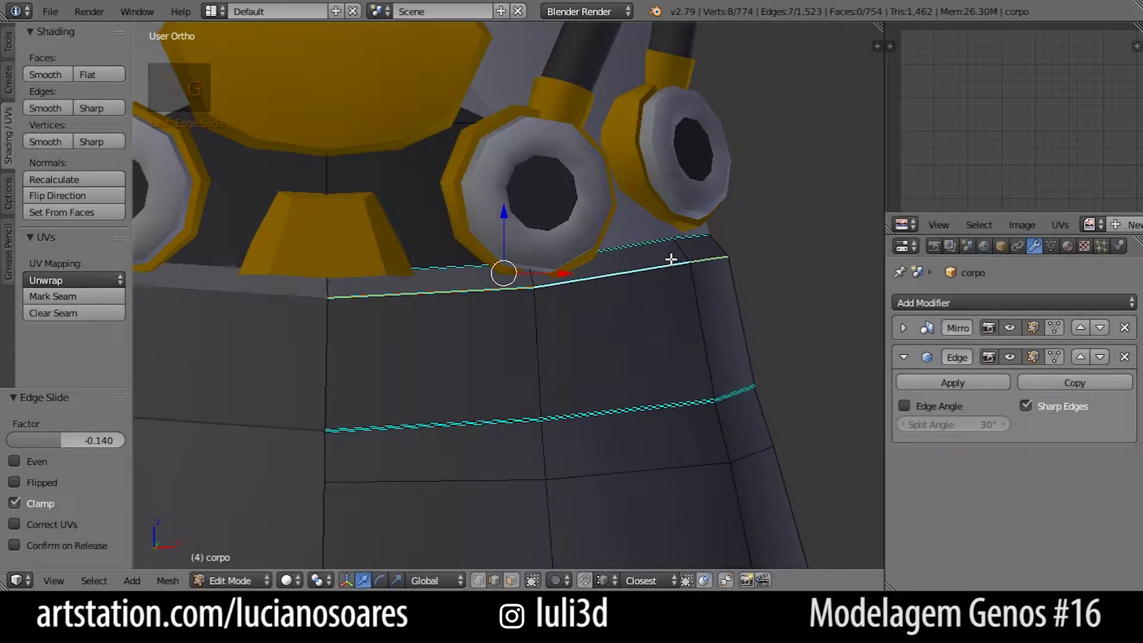
# Add an edge loop around the ledge above the belt band, scale it to 0.962 and move it -0.014 along Z
pyautogui.hotkey('ctrl', 'r')
pyautogui.click(730, 249)
pyautogui.rightClick(731, 249)
pyautogui.press('s')
pyautogui.click(737, 250)
pyautogui.press('g')
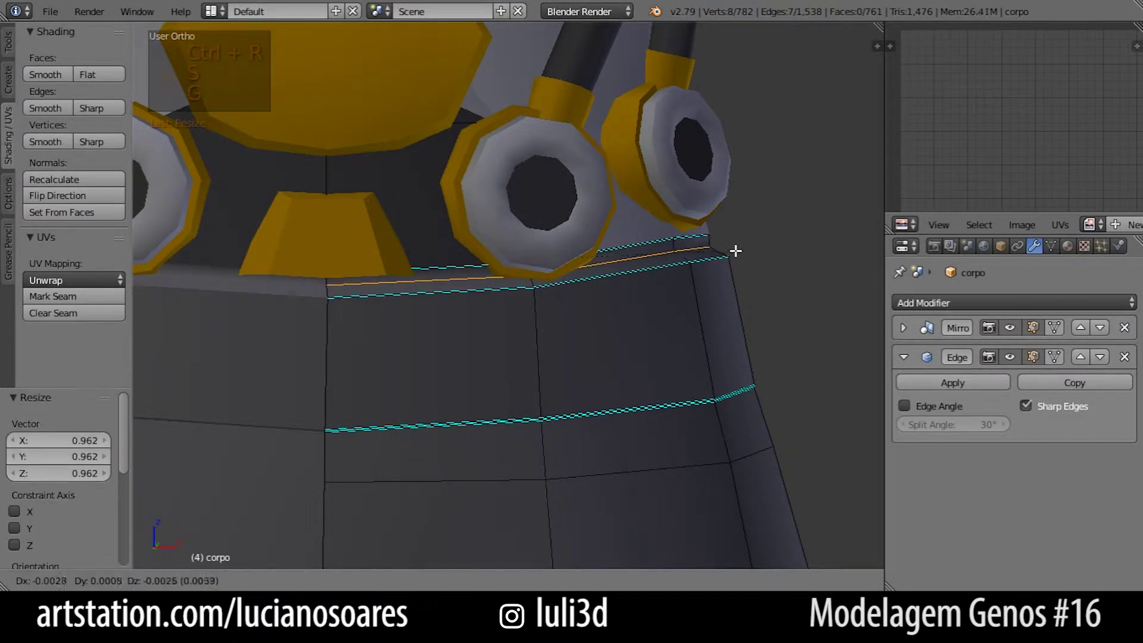
pyautogui.click(735, 253)
# Select the face ring of corpo's belt band with its adjoining border faces and assign the cinza escuro material
pyautogui.keyDown('alt'); pyautogui.rightClick(658, 276); pyautogui.keyUp('alt')
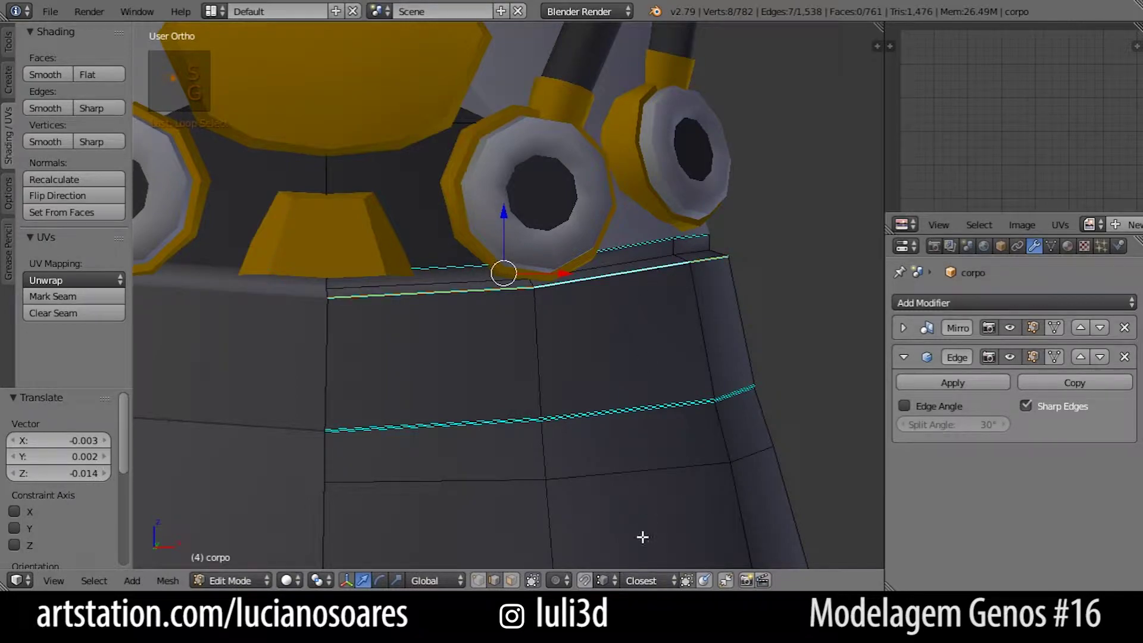
pyautogui.keyDown('alt'); pyautogui.rightClick(548, 381); pyautogui.keyUp('alt')
pyautogui.moveTo(548, 381); pyautogui.dragTo(520, 427, button='middle')
pyautogui.press('ctrl+KP_Add')
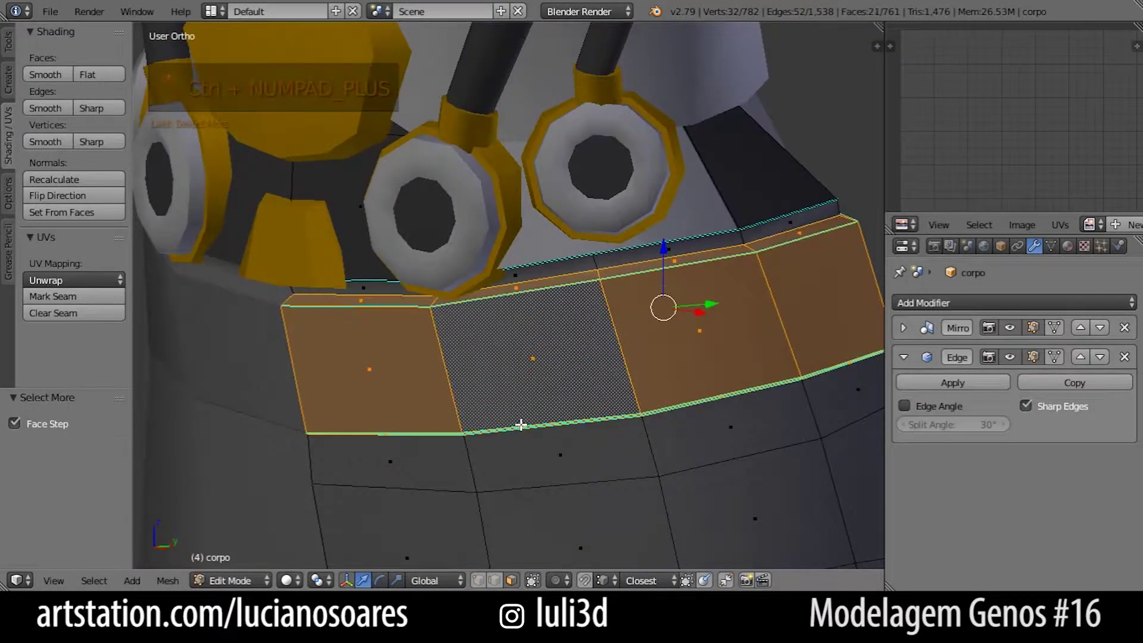
pyautogui.click(1067, 246)
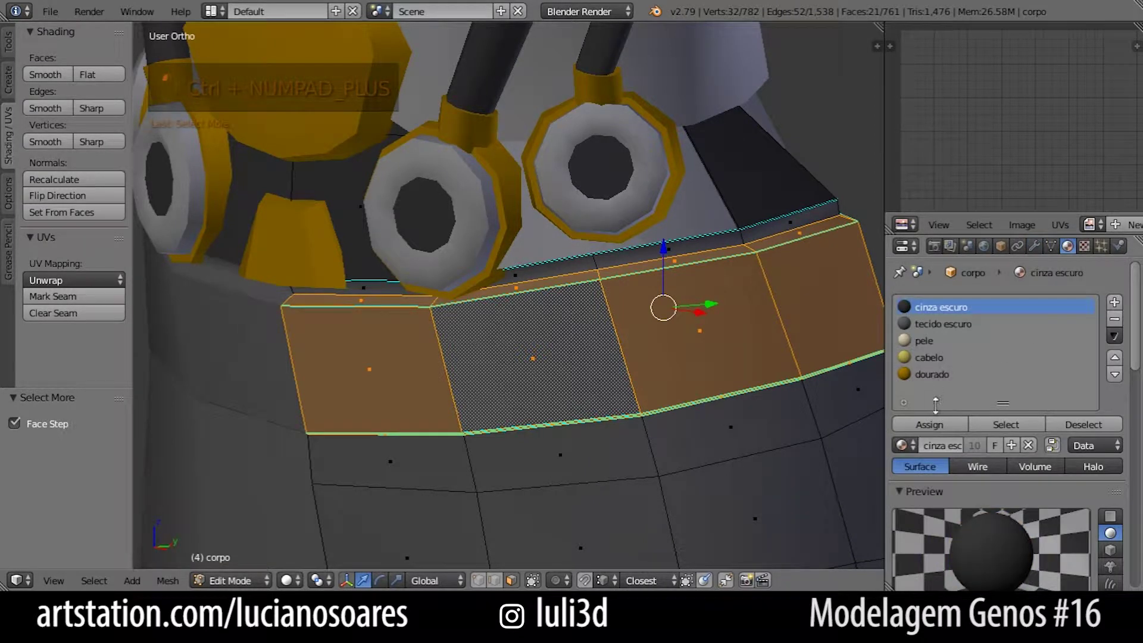
pyautogui.click(929, 425)
pyautogui.press('Tab')
pyautogui.moveTo(566, 426)
pyautogui.mouseDown(button='middle')
pyautogui.moveTo(704, 400)
pyautogui.moveTo(605, 381)
pyautogui.moveTo(262, 397)
pyautogui.moveTo(581, 417)
pyautogui.mouseUp(button='middle')
pyautogui.press('Tab')
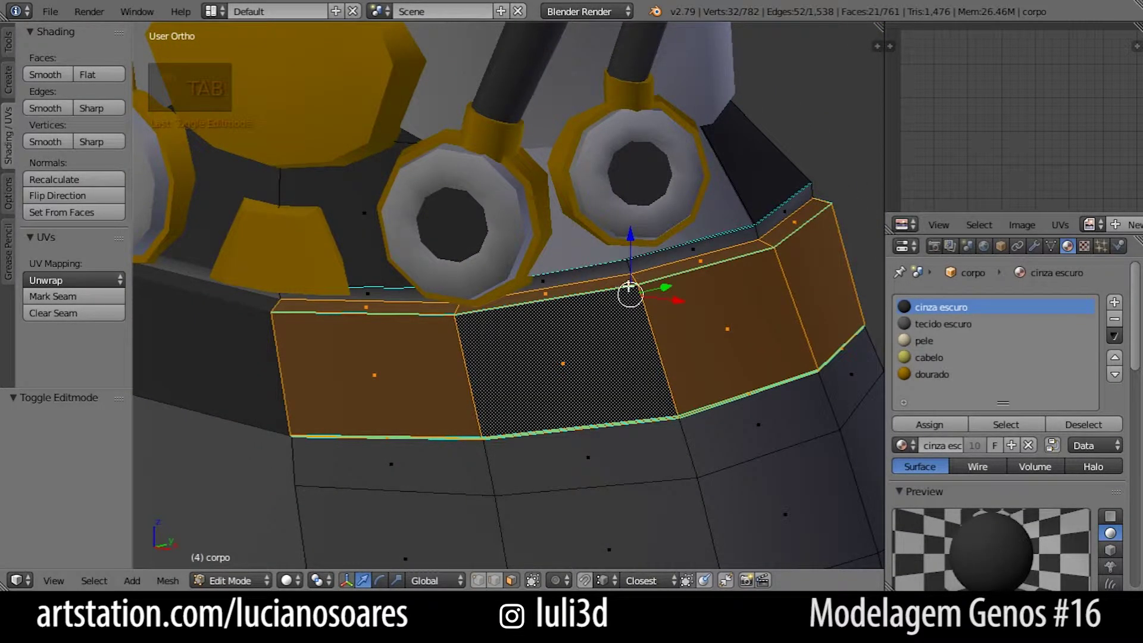
pyautogui.press('Tab')
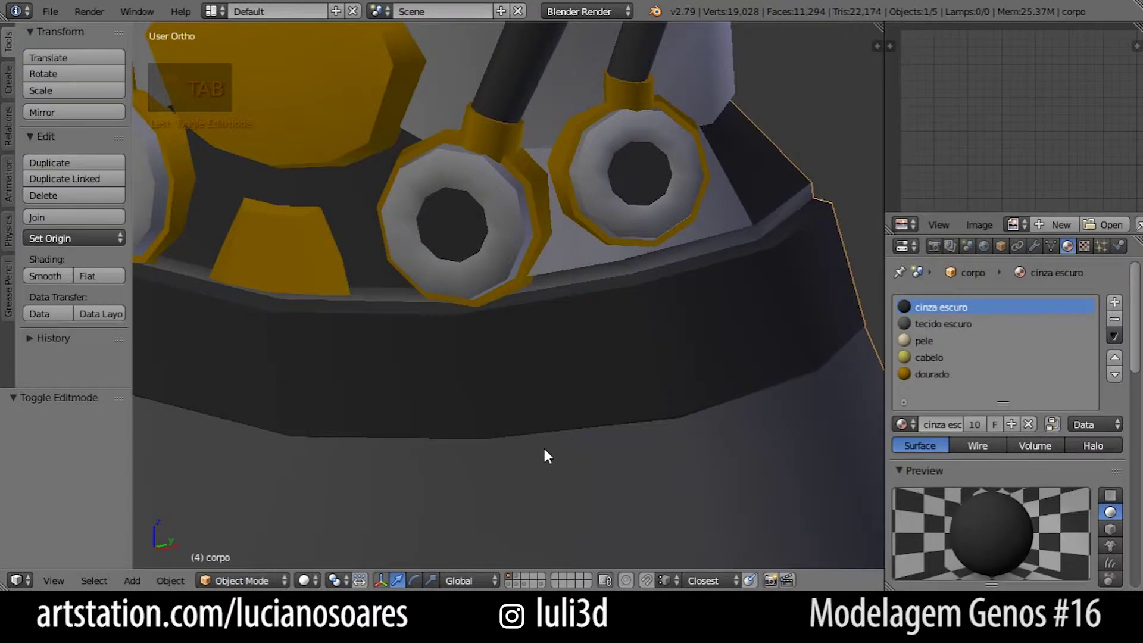
# Following the belt loop on layer 11, duplicate the three faces of corpo's front side belt section, offset 0.016, -0.004, -0.005
pyautogui.hotkey('alt', '1')
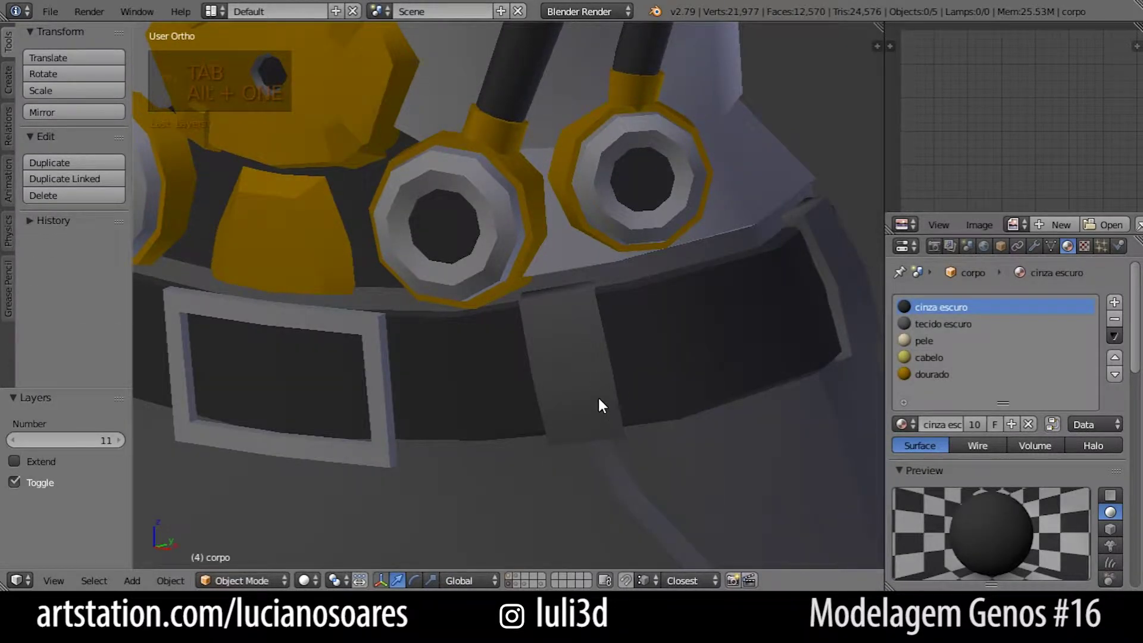
pyautogui.moveTo(595, 408)
pyautogui.mouseDown(button='middle')
pyautogui.moveTo(623, 395)
pyautogui.moveTo(580, 407)
pyautogui.mouseUp(button='middle')
pyautogui.press('1')
pyautogui.press('Tab')
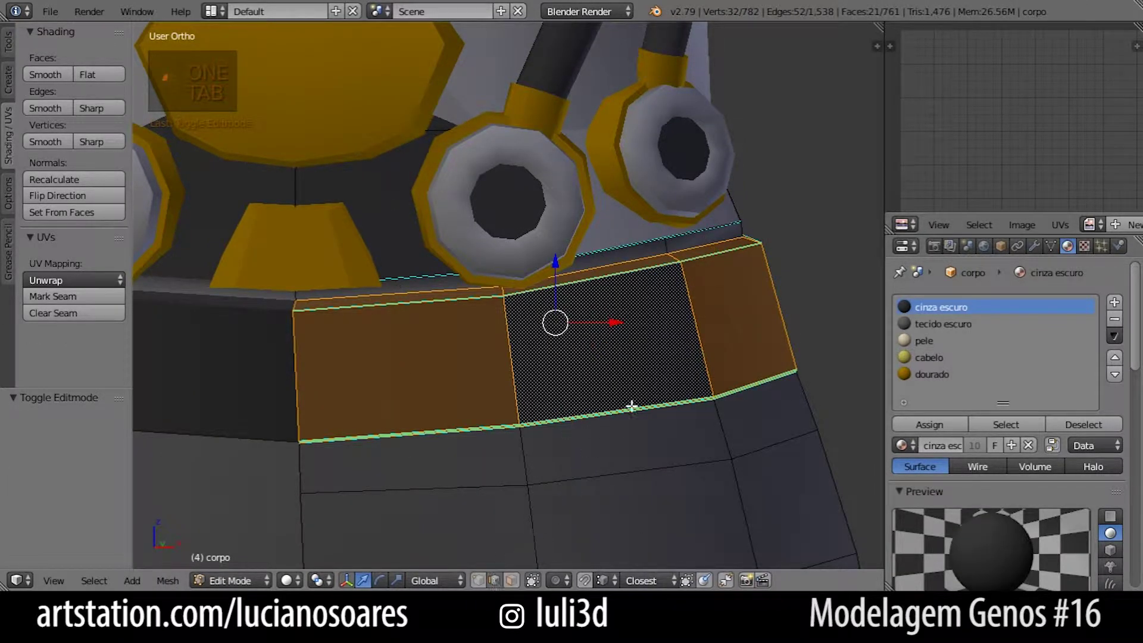
pyautogui.moveTo(600, 447)
pyautogui.mouseDown(button='middle')
pyautogui.moveTo(732, 377)
pyautogui.moveTo(592, 372)
pyautogui.moveTo(620, 387)
pyautogui.moveTo(694, 368)
pyautogui.moveTo(602, 355)
pyautogui.moveTo(565, 278)
pyautogui.mouseUp(button='middle')
pyautogui.rightClick(600, 353)
pyautogui.keyDown('shift'); pyautogui.rightClick(565, 278); pyautogui.keyUp('shift')
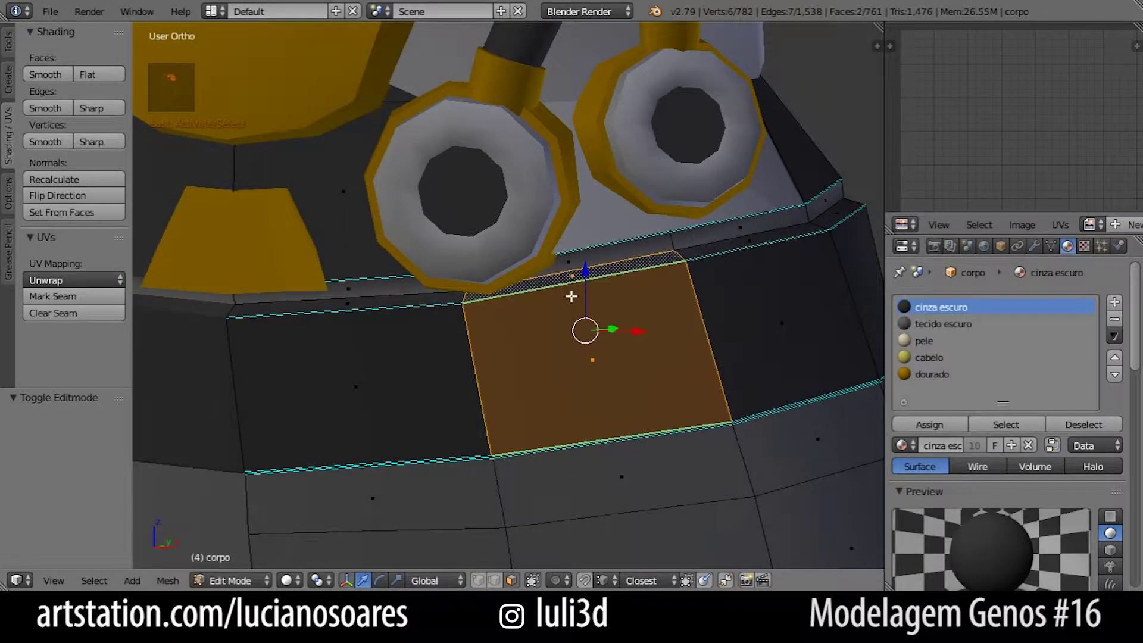
pyautogui.moveTo(572, 385); pyautogui.dragTo(586, 283, button='middle')
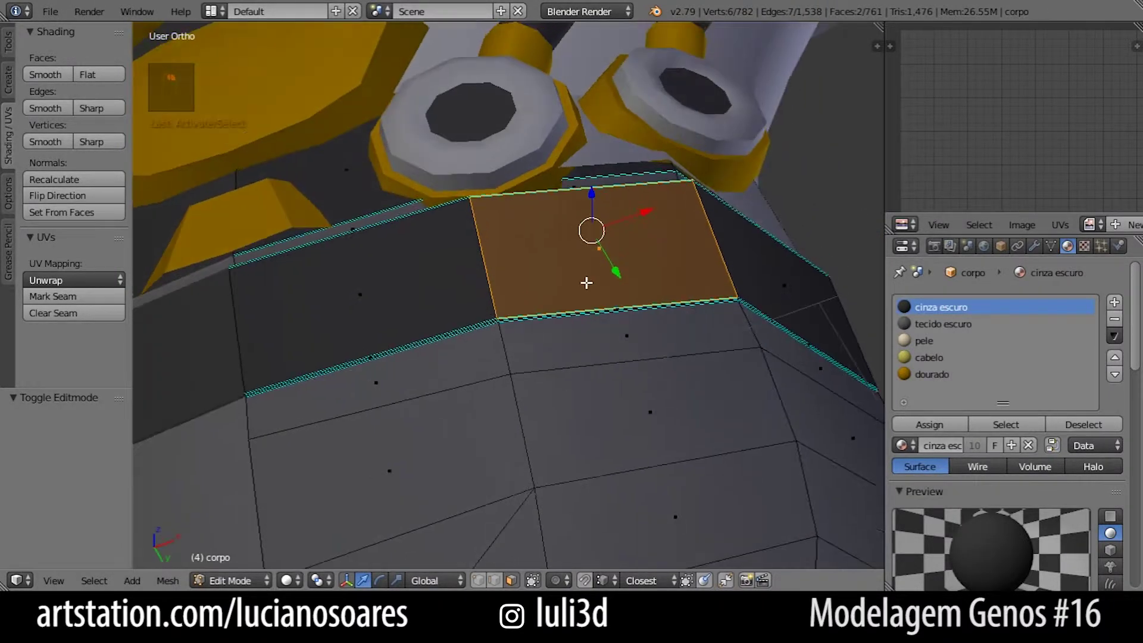
pyautogui.keyDown('shift'); pyautogui.rightClick(615, 312); pyautogui.keyUp('shift')
pyautogui.keyDown('shift'); pyautogui.rightClick(619, 325); pyautogui.keyUp('shift')
pyautogui.moveTo(619, 325); pyautogui.dragTo(676, 347, button='middle')
pyautogui.scroll(-4, 632, 267)
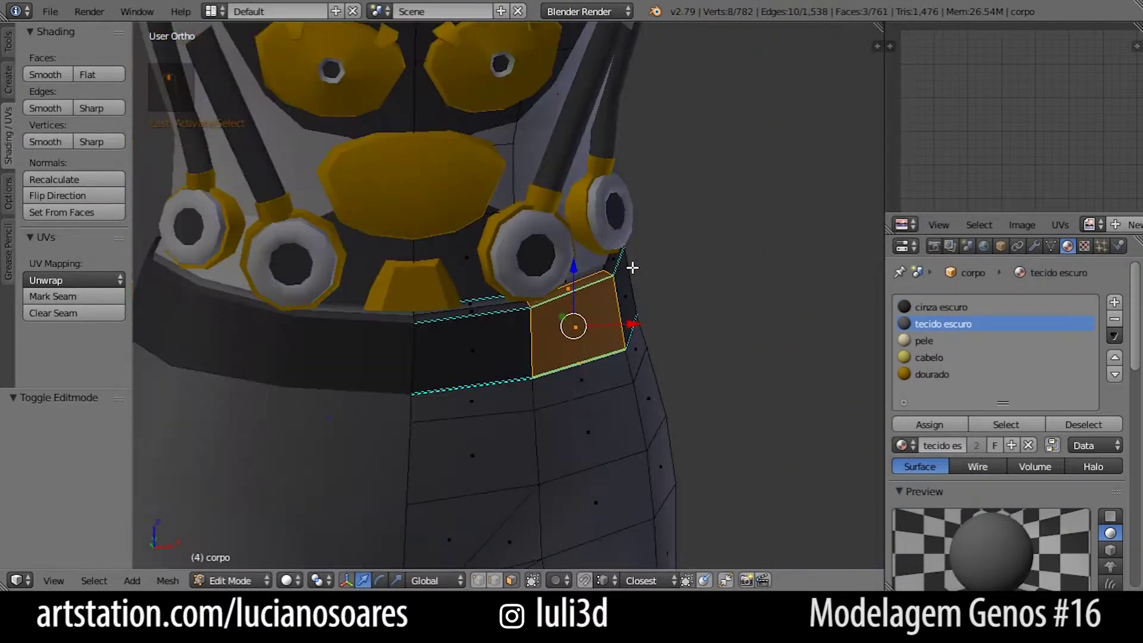
pyautogui.keyDown('shift'); pyautogui.moveTo(525, 97); pyautogui.dragTo(546, 198, button='middle'); pyautogui.keyUp('shift')
pyautogui.moveTo(621, 405); pyautogui.dragTo(546, 274, button='middle')
pyautogui.scroll(4, 539, 241)
pyautogui.hotkey('shift', 'd')
pyautogui.click(548, 245)
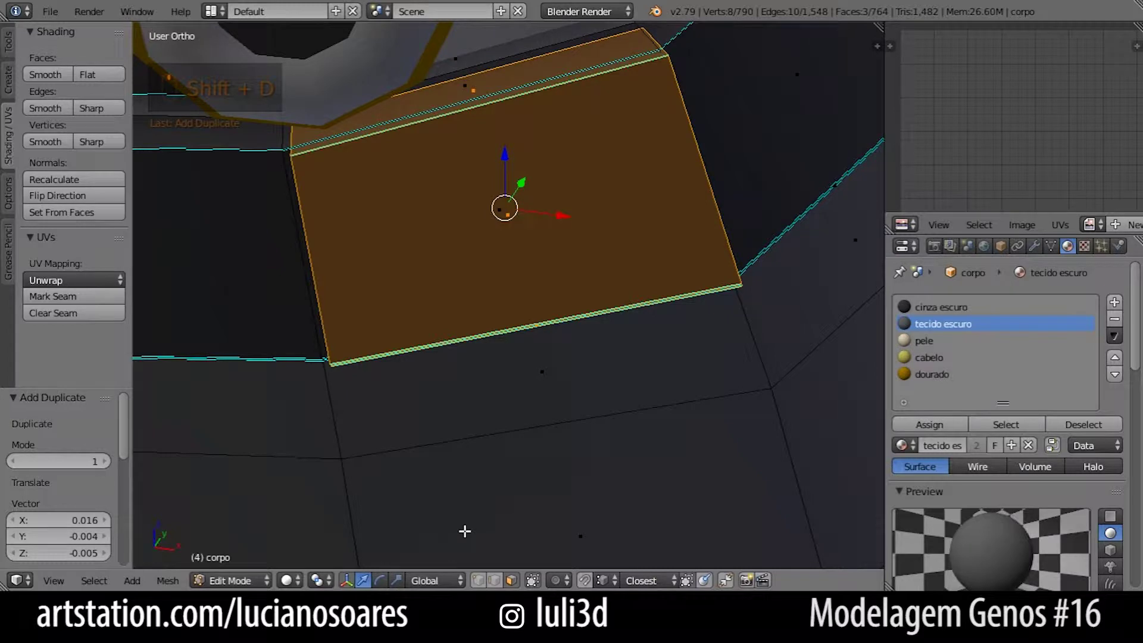
# Narrow the duplicated faces into a strip, moving one side edge by 0.143, 0.068, 0.034 and bringing the opposite edge inward
pyautogui.keyDown('alt'); pyautogui.rightClick(327, 283); pyautogui.keyUp('alt')
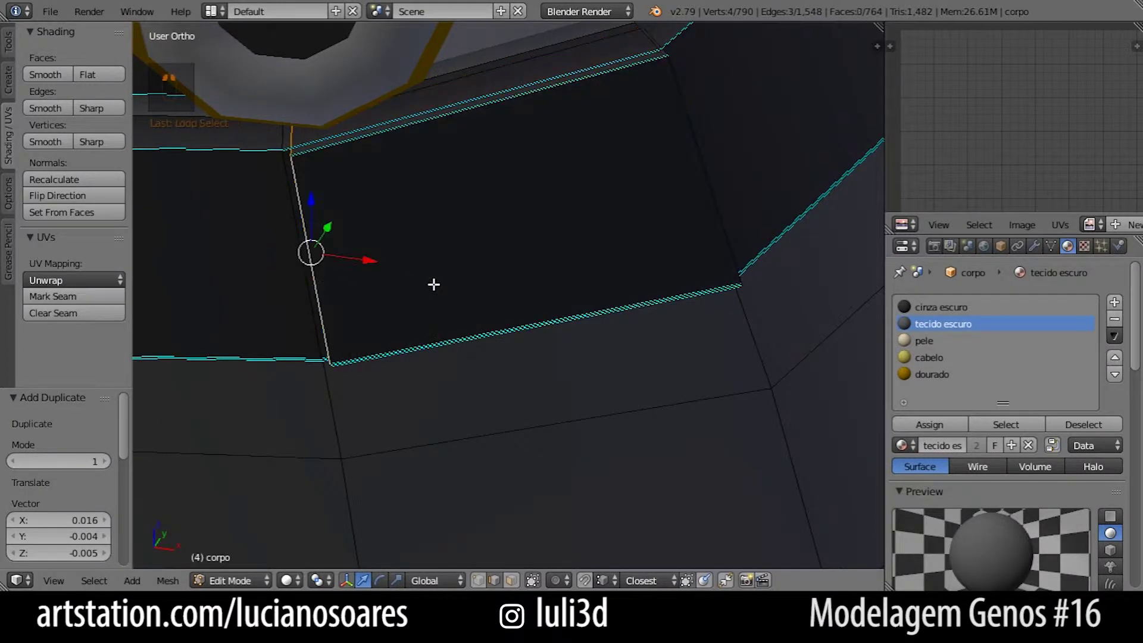
pyautogui.press('g')
pyautogui.click(525, 256)
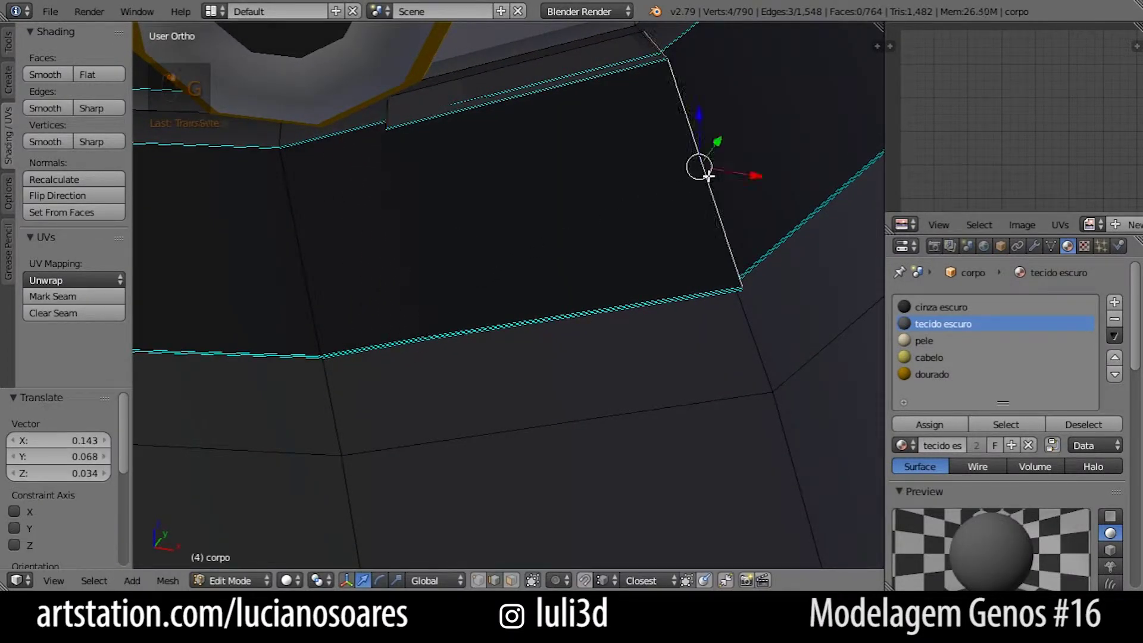
pyautogui.press('g')
pyautogui.click(566, 202)
# Select the whole strip, move it along Y against the belt and scale it to 1.069 along Z
pyautogui.moveTo(566, 202); pyautogui.dragTo(607, 200, button='middle')
pyautogui.press('l')
pyautogui.moveTo(485, 230); pyautogui.dragTo(556, 266, button='middle')
pyautogui.press('g')
pyautogui.press('y')
pyautogui.click(485, 214)
pyautogui.press('s')
pyautogui.press('z')
pyautogui.click(502, 286)
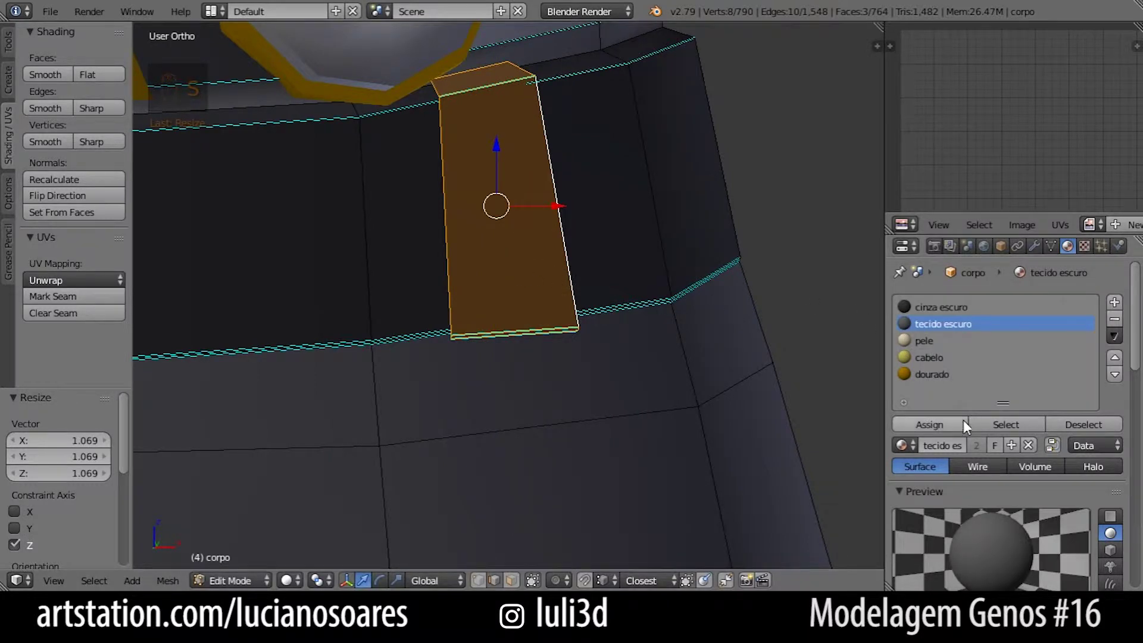
# Assign the tecido escuro material to the strip, and extrude and scale it into a belt loop with thickness
pyautogui.press('Tab')
pyautogui.moveTo(612, 285); pyautogui.dragTo(526, 321, button='middle')
pyautogui.press('Tab')
pyautogui.press('e')
pyautogui.click(607, 310)
pyautogui.press('s')
pyautogui.click(607, 331)
pyautogui.moveTo(607, 332); pyautogui.dragTo(675, 376, button='middle')
pyautogui.press('s')
pyautogui.press('y')
pyautogui.click(493, 342)
pyautogui.press('Tab')
# Examine the new belt loop on corpo up close and from the front
pyautogui.scroll(-2, 663, 337)
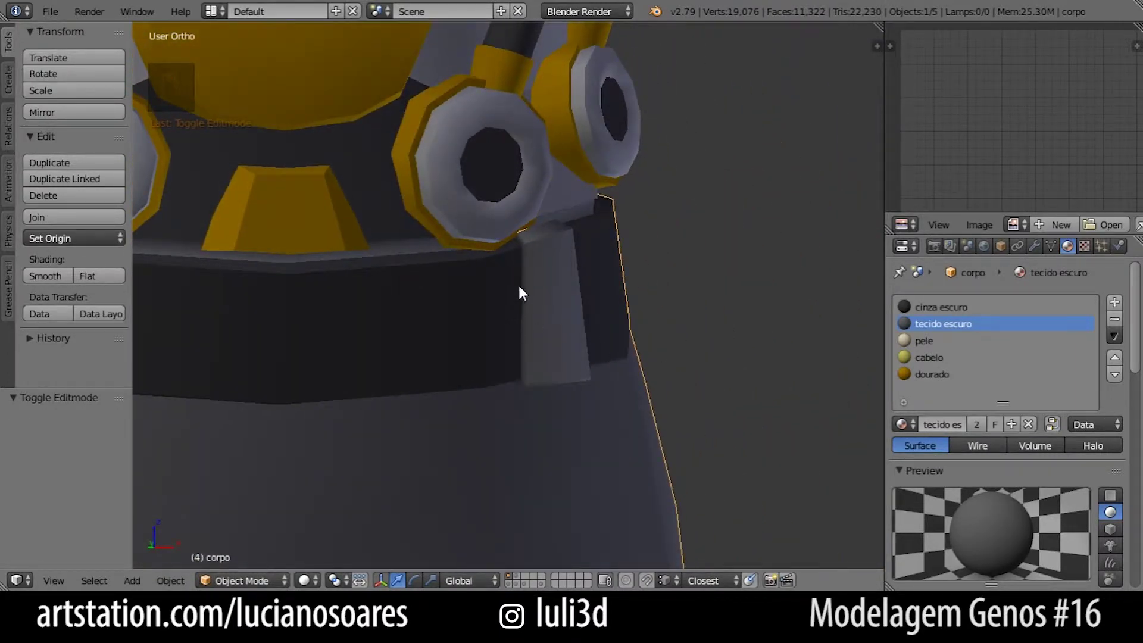
pyautogui.scroll(2, 536, 285)
pyautogui.press('Tab')
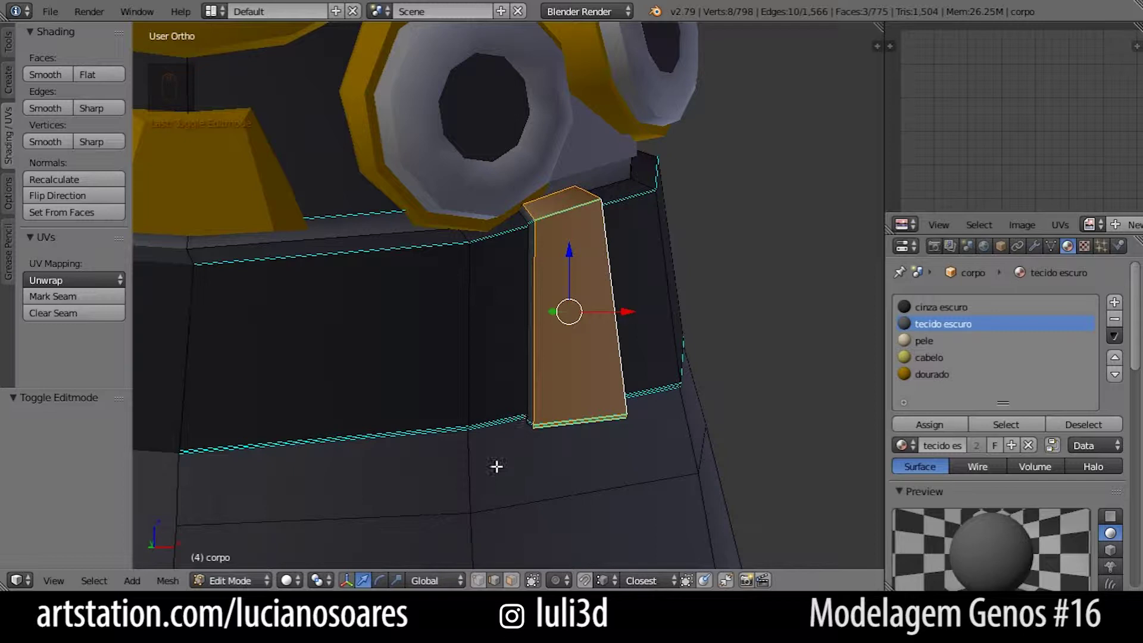
pyautogui.scroll(-2, 604, 365)
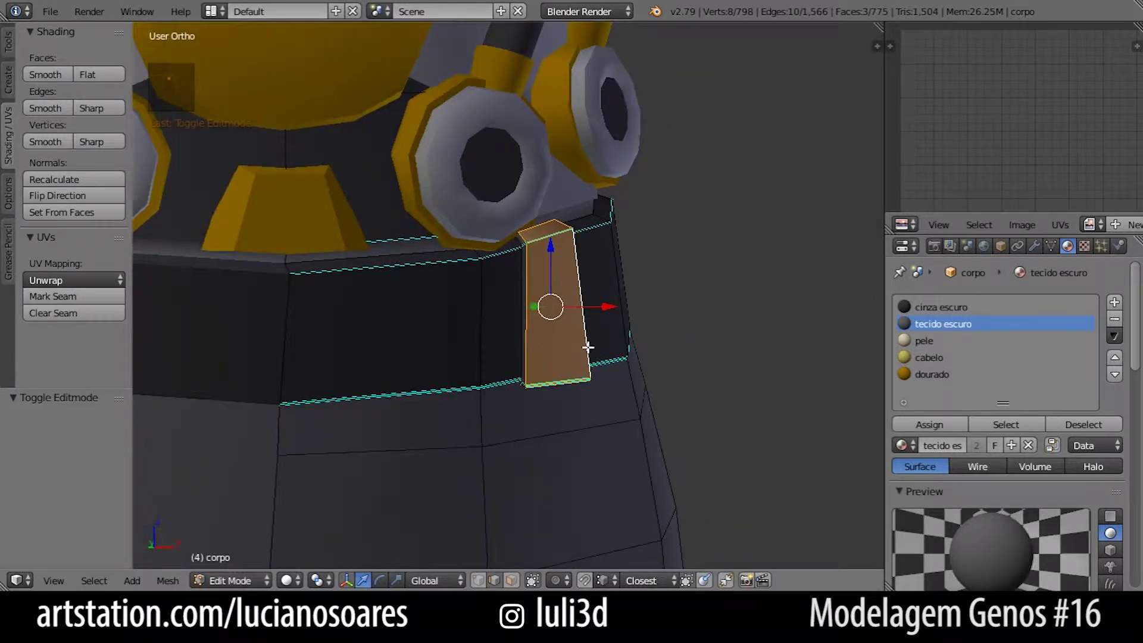
pyautogui.press('KP_1')
pyautogui.press('Tab')
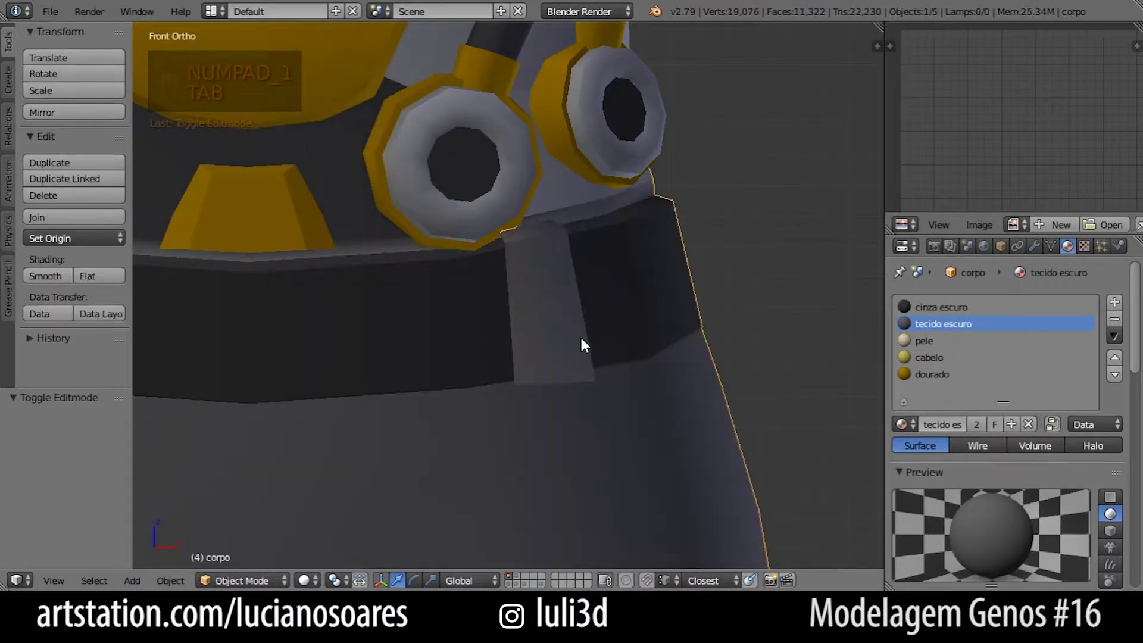
pyautogui.scroll(2, 418, 369)
pyautogui.keyDown('shift'); pyautogui.moveTo(510, 350); pyautogui.dragTo(524, 357, button='middle'); pyautogui.keyUp('shift')
# Reveal the hidden parts of corpo.001 on layer 11, select the linked belt buckle mesh and examine it from the front
pyautogui.hotkey('alt', '1')
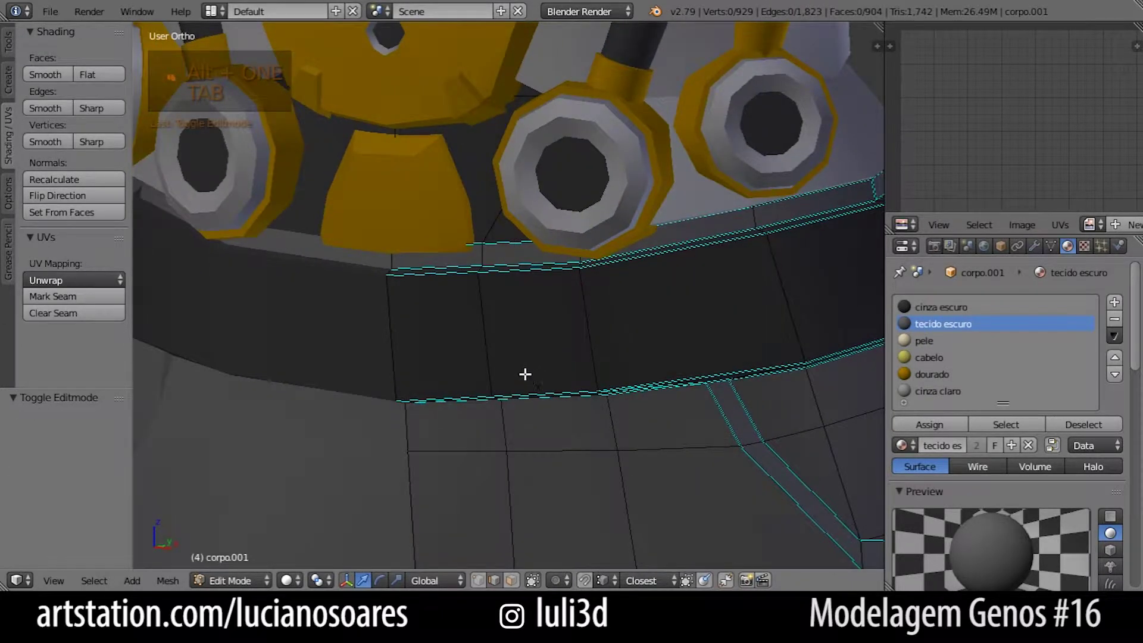
pyautogui.hotkey('alt', 'h')
pyautogui.scroll(3, 526, 370)
pyautogui.rightClick(481, 375)
pyautogui.press('l')
pyautogui.moveTo(481, 375); pyautogui.dragTo(665, 359, button='middle')
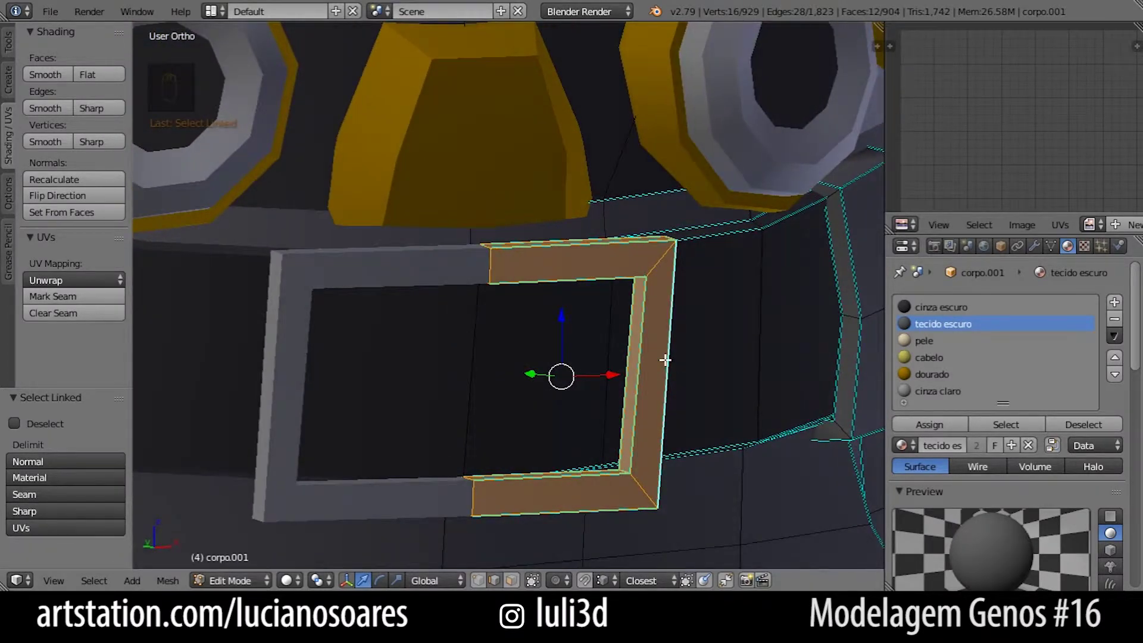
pyautogui.press('KP_1')
pyautogui.press('1')
pyautogui.press('Tab')
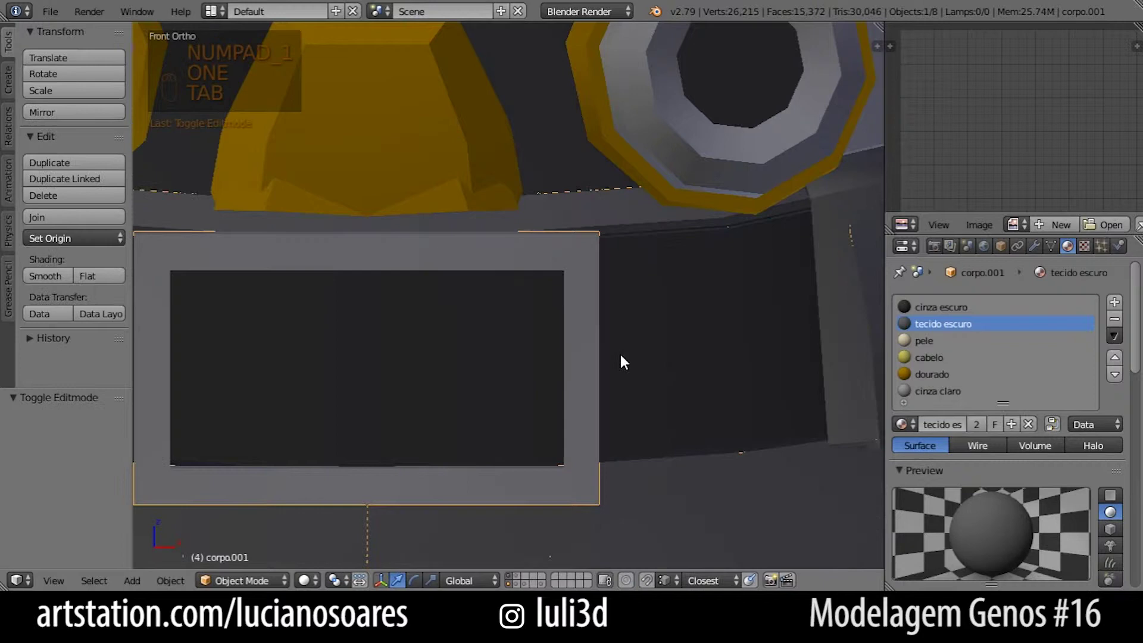
# Return to layer 1 and open the corpo mesh for editing around the front of the belt
pyautogui.press('1')
pyautogui.scroll(-2, 571, 364)
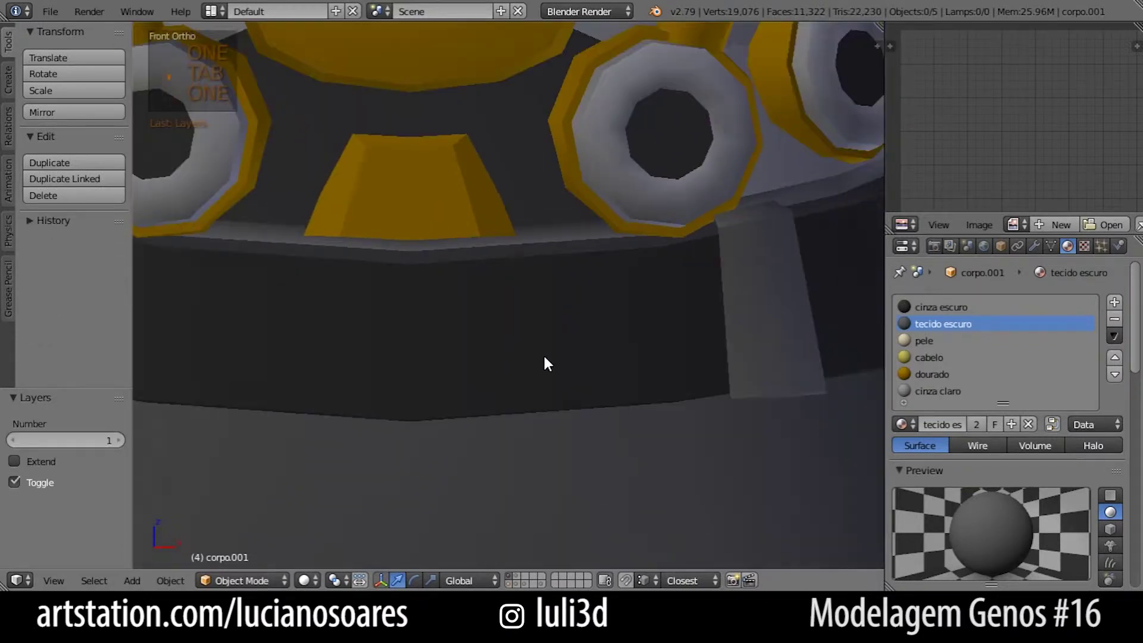
pyautogui.keyDown('shift'); pyautogui.moveTo(545, 357); pyautogui.dragTo(620, 356, button='middle'); pyautogui.keyUp('shift')
pyautogui.rightClick(521, 345)
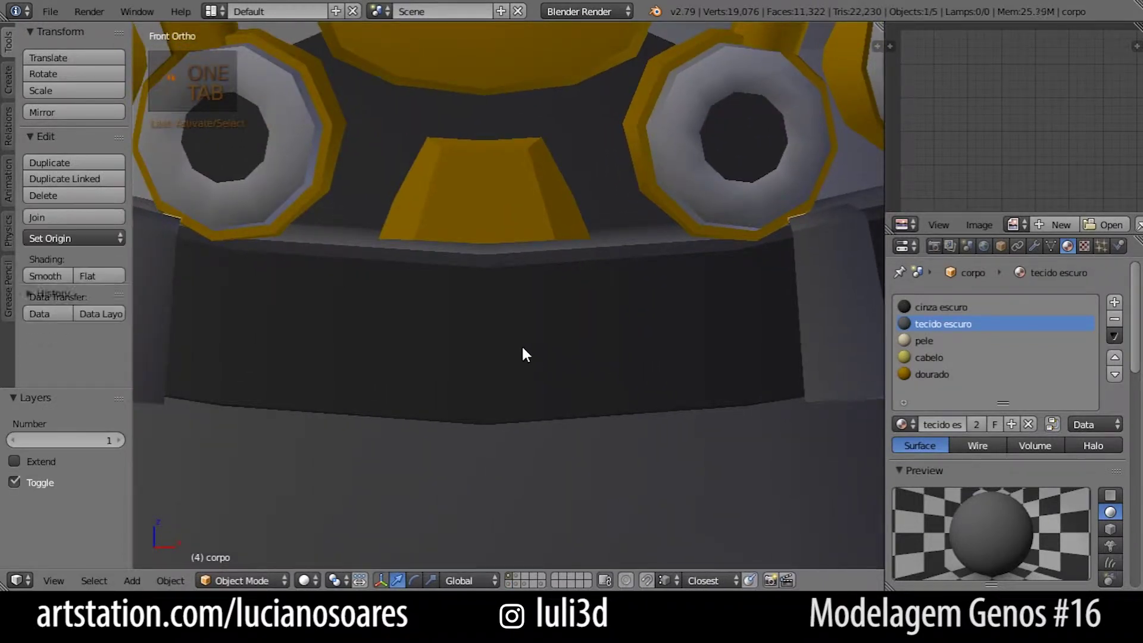
pyautogui.press('Tab')
pyautogui.scroll(2, 523, 338)
pyautogui.scroll(-2, 594, 360)
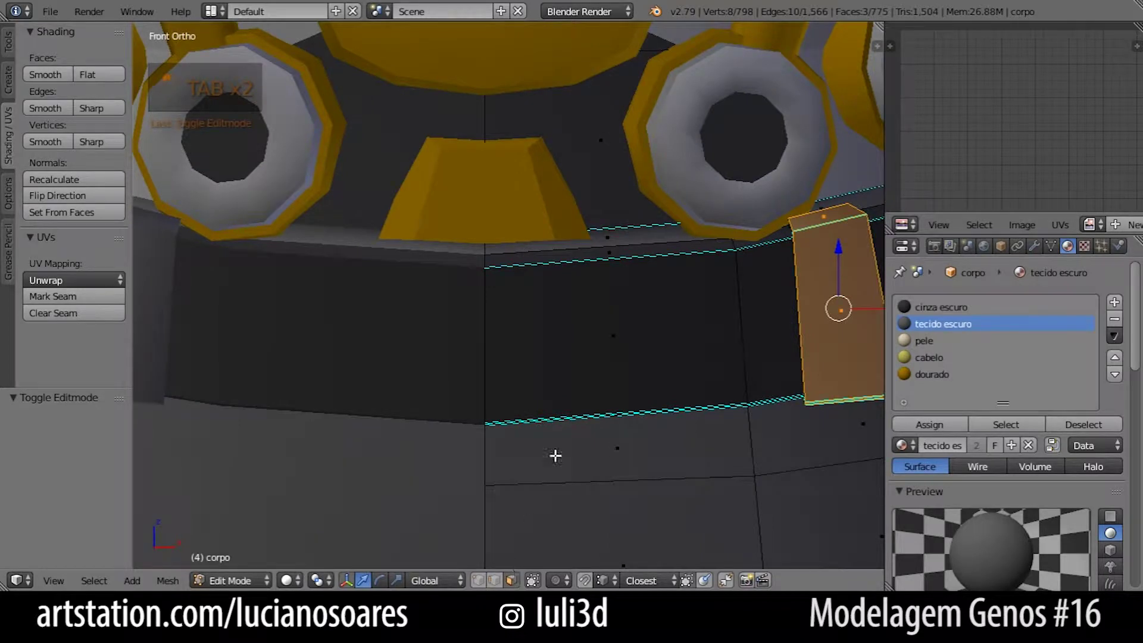
# Duplicate the belt's front face, move the copy -0.110 along Y and rotate it -8.37° about Z
pyautogui.rightClick(612, 339)
pyautogui.moveTo(612, 342); pyautogui.dragTo(602, 354, button='middle')
pyautogui.hotkey('shift', 'd')
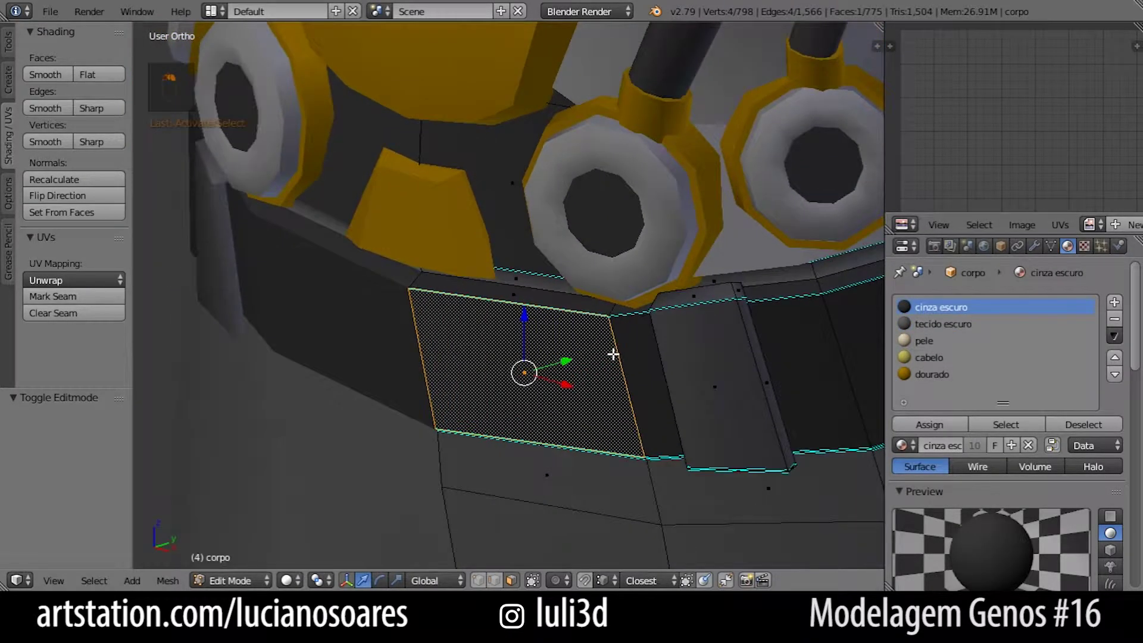
pyautogui.click(601, 363)
pyautogui.moveTo(655, 390); pyautogui.dragTo(529, 391, button='middle')
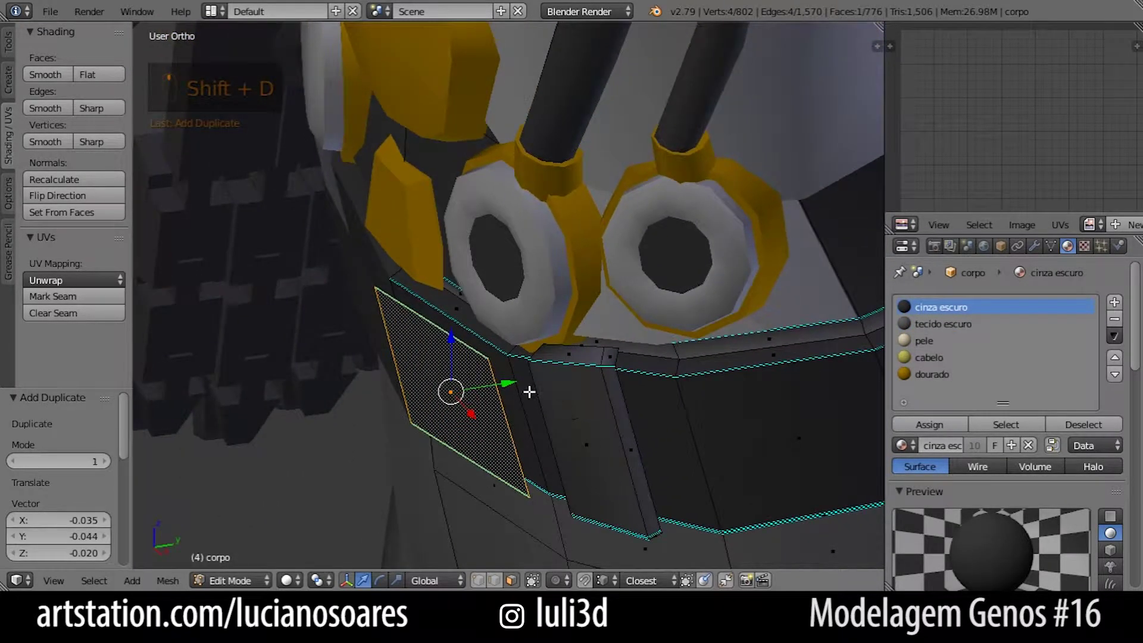
pyautogui.press('r')
pyautogui.press('z')
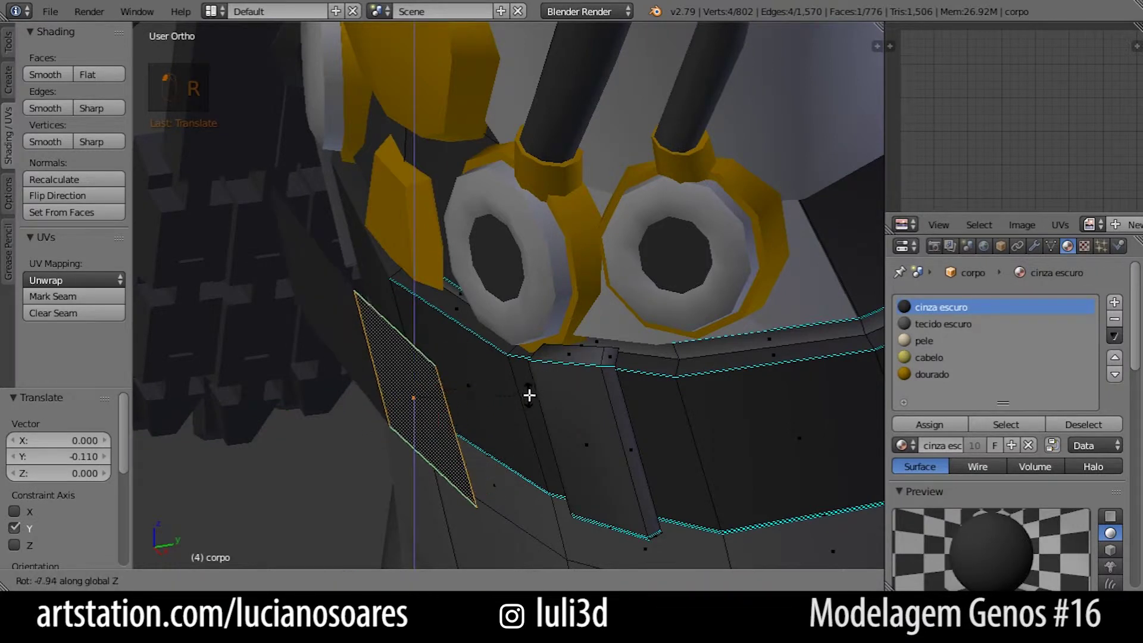
pyautogui.click(530, 391)
# Scale the duplicated face to 1.064 along Z and move its lower edge down by 0.021
pyautogui.press('KP_1')
pyautogui.press('s')
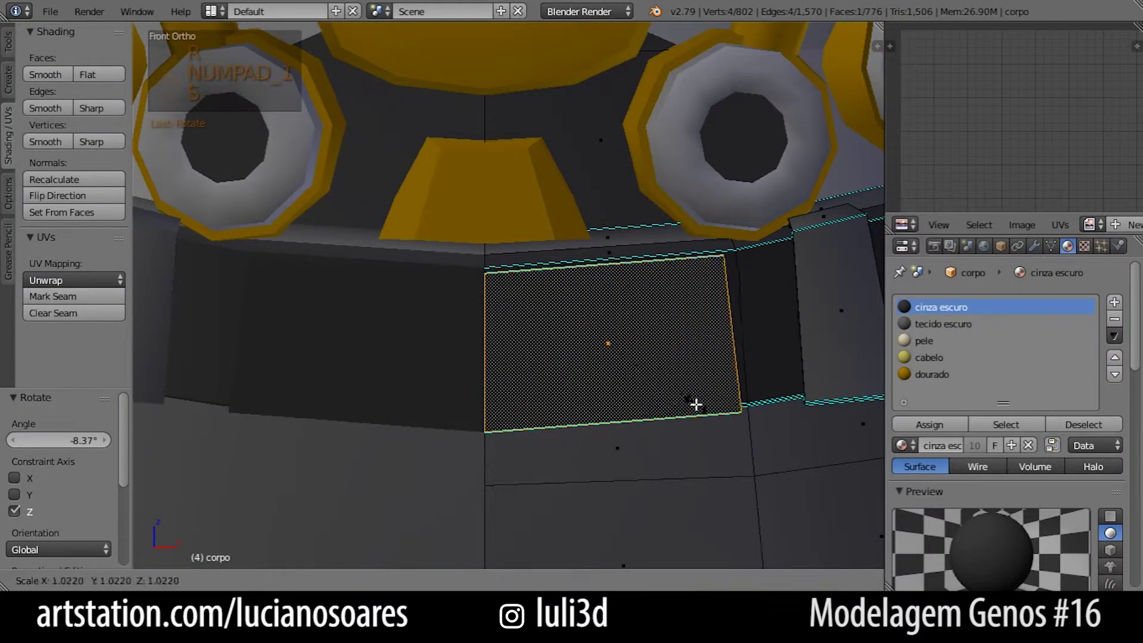
pyautogui.click(692, 410)
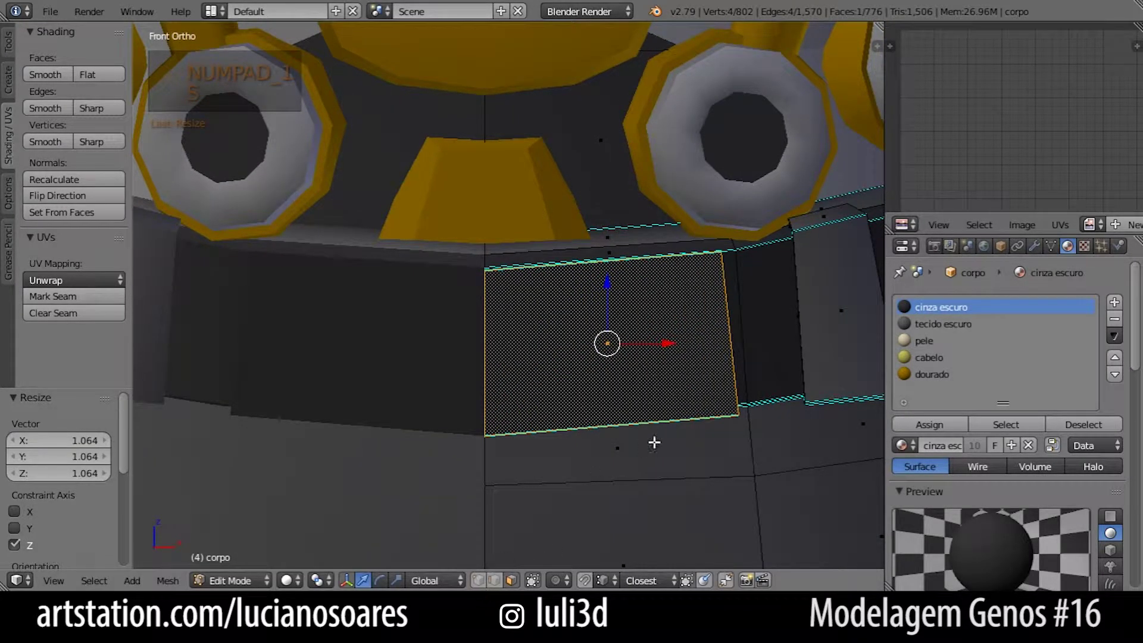
pyautogui.rightClick(575, 434)
pyautogui.press('g')
pyautogui.click(630, 458)
pyautogui.scroll(2, 633, 399)
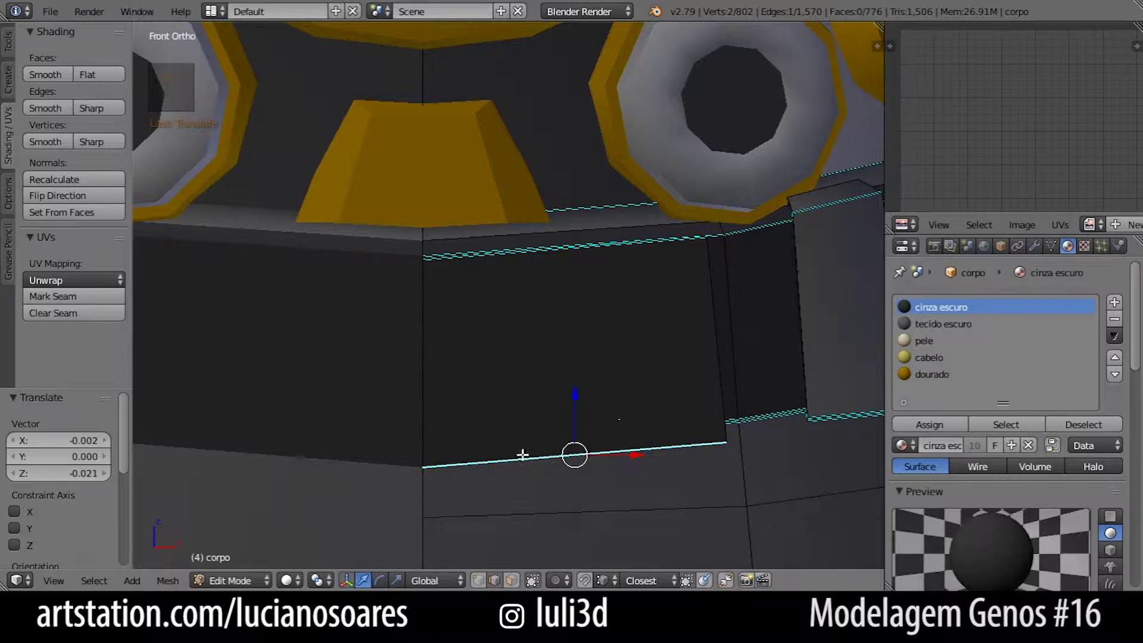
# Flatten the duplicated face's lower and upper edges by scaling each to 0 along Z
pyautogui.press('s')
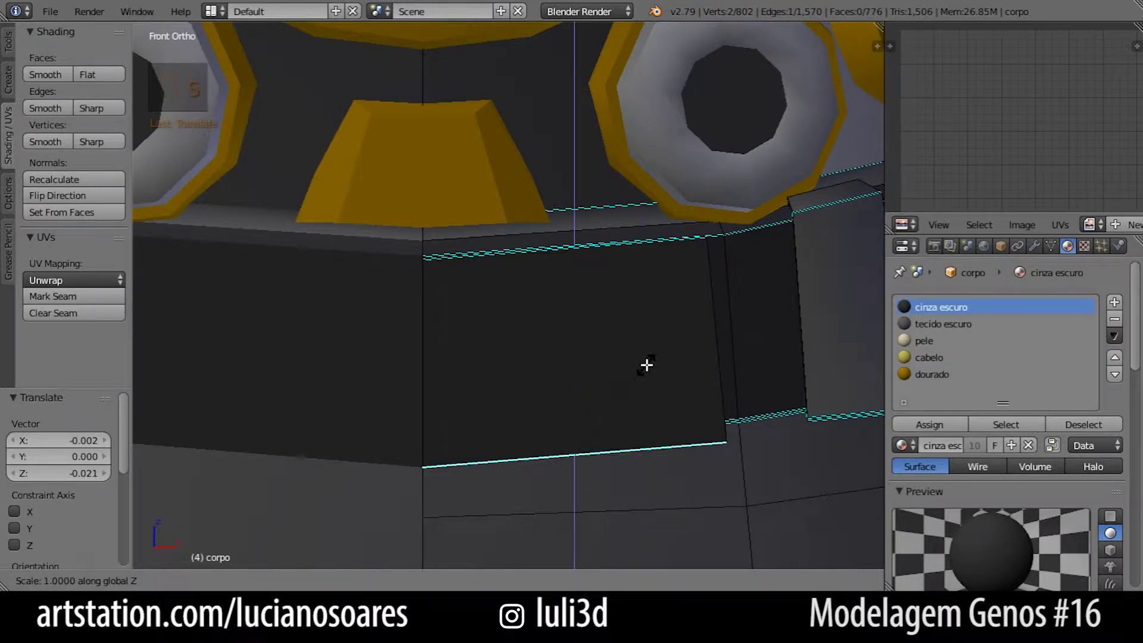
pyautogui.press('0')
pyautogui.press('Return')
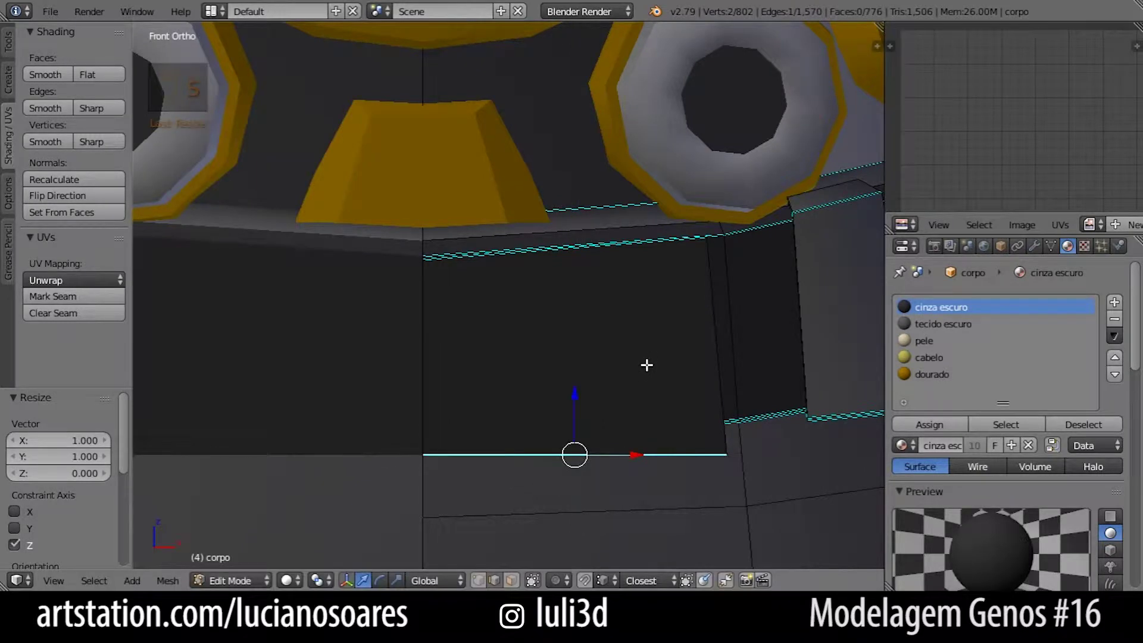
pyautogui.rightClick(594, 256)
pyautogui.press('s')
pyautogui.press('z')
pyautogui.press('0')
pyautogui.press('Return')
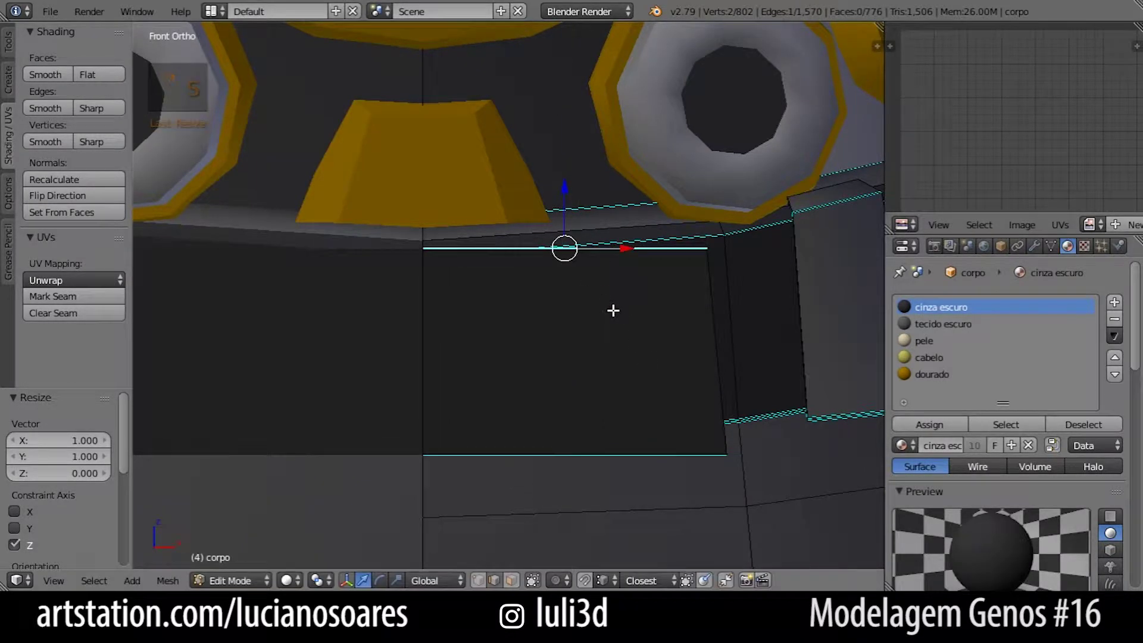
# Straighten the face's outer side edge by scaling it to 0 along X, and move it -0.222 along X
pyautogui.rightClick(681, 348)
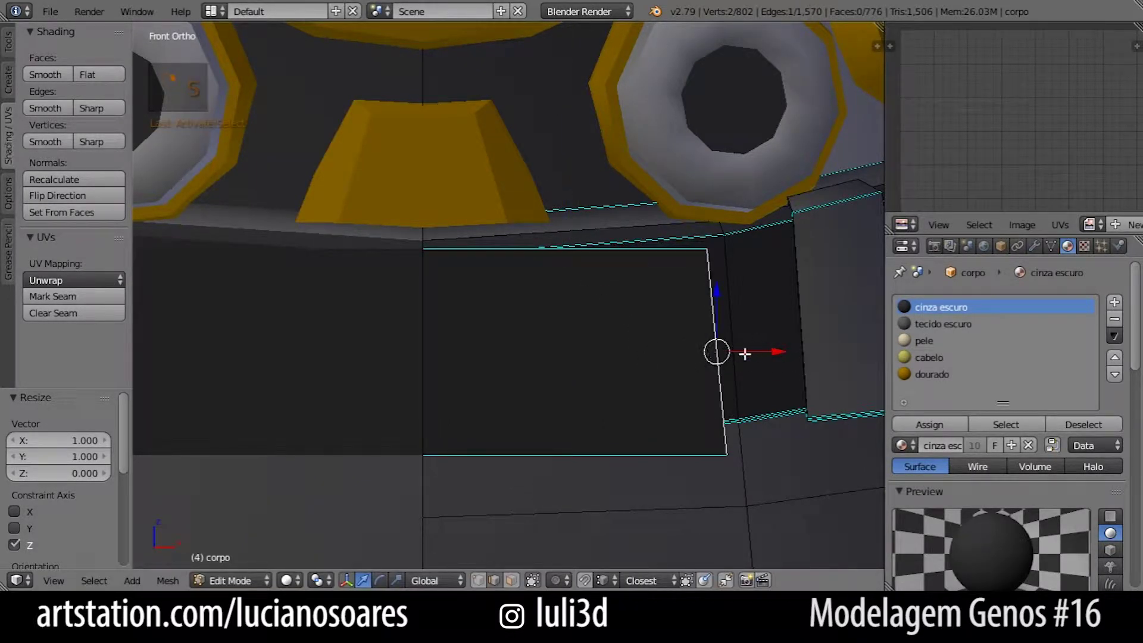
pyautogui.rightClick(600, 424)
pyautogui.rightClick(561, 254)
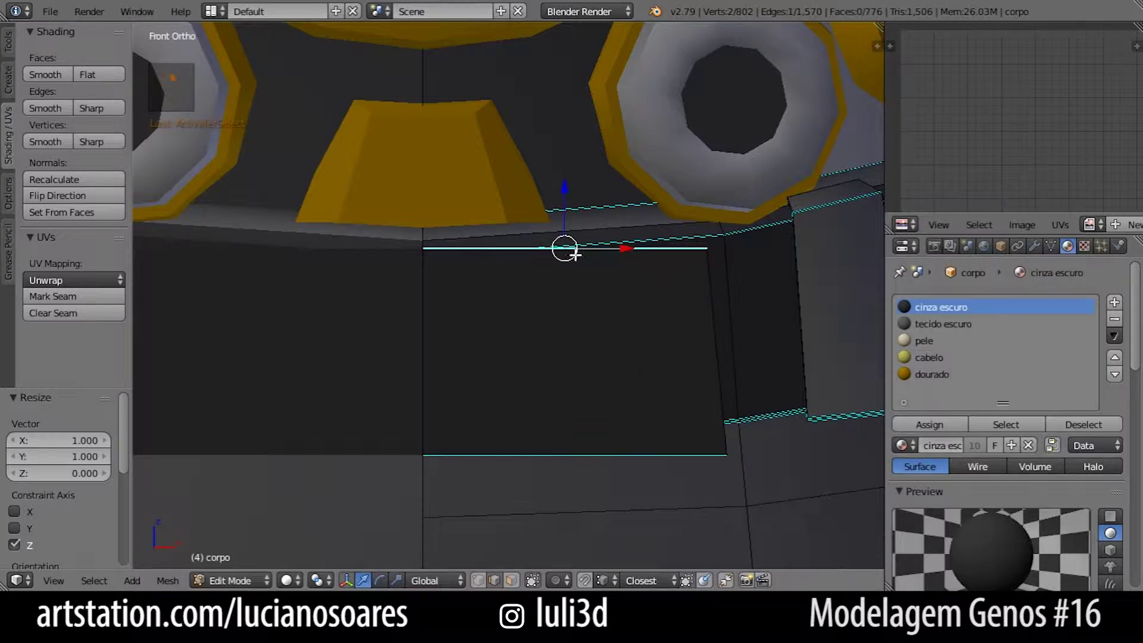
pyautogui.rightClick(723, 326)
pyautogui.press('s')
pyautogui.press('x')
pyautogui.press('0')
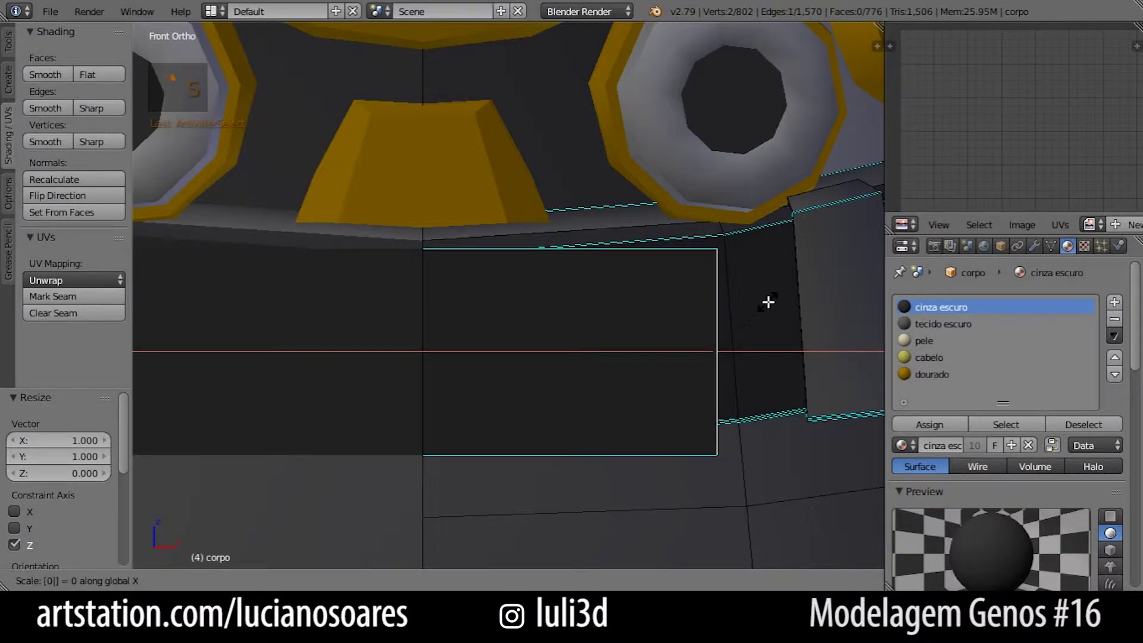
pyautogui.press('Return')
pyautogui.press('g')
pyautogui.press('x')
pyautogui.click(669, 350)
# Extrude the buckle face and scale the new face inward to outline the frame's opening
pyautogui.moveTo(732, 339); pyautogui.dragTo(665, 353, button='middle')
pyautogui.click(516, 578)
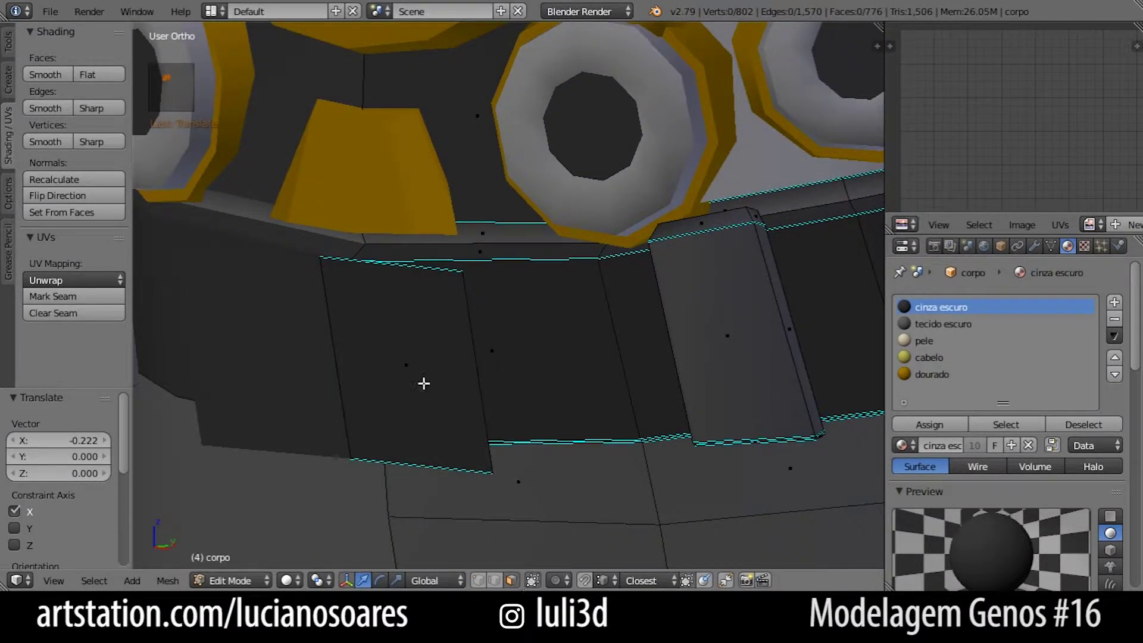
pyautogui.rightClick(423, 383)
pyautogui.press('e')
pyautogui.press('s')
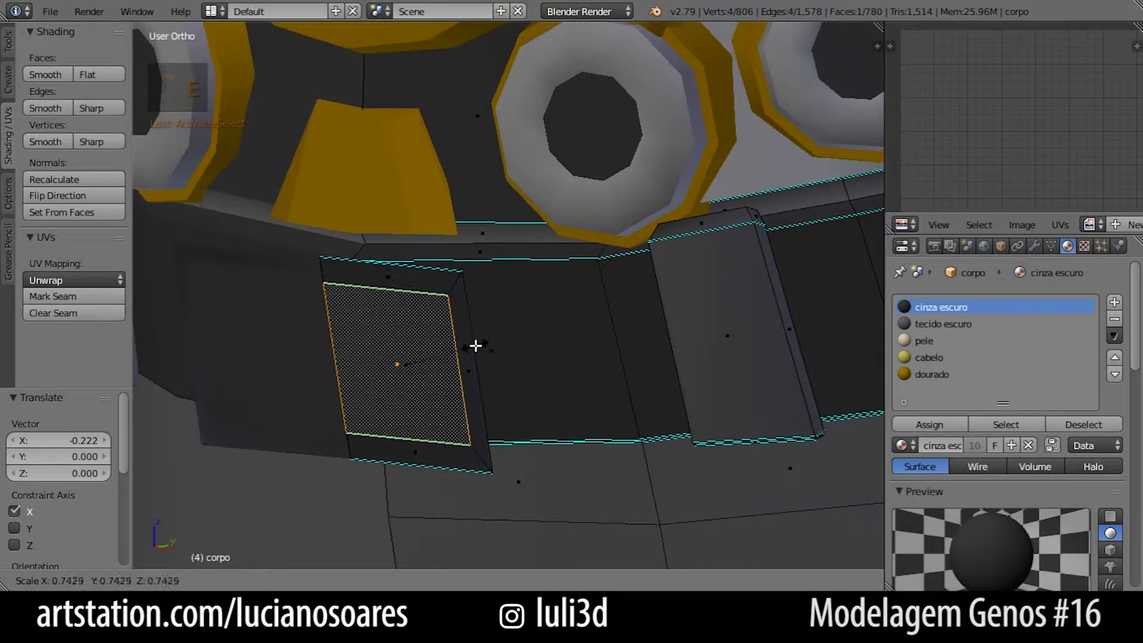
pyautogui.click(470, 342)
# Delete the buckle's inner face and the leftover full-size face behind it to open the frame
pyautogui.moveTo(471, 400); pyautogui.dragTo(423, 387, button='middle')
pyautogui.press('x')
pyautogui.click(478, 409)
pyautogui.rightClick(435, 388)
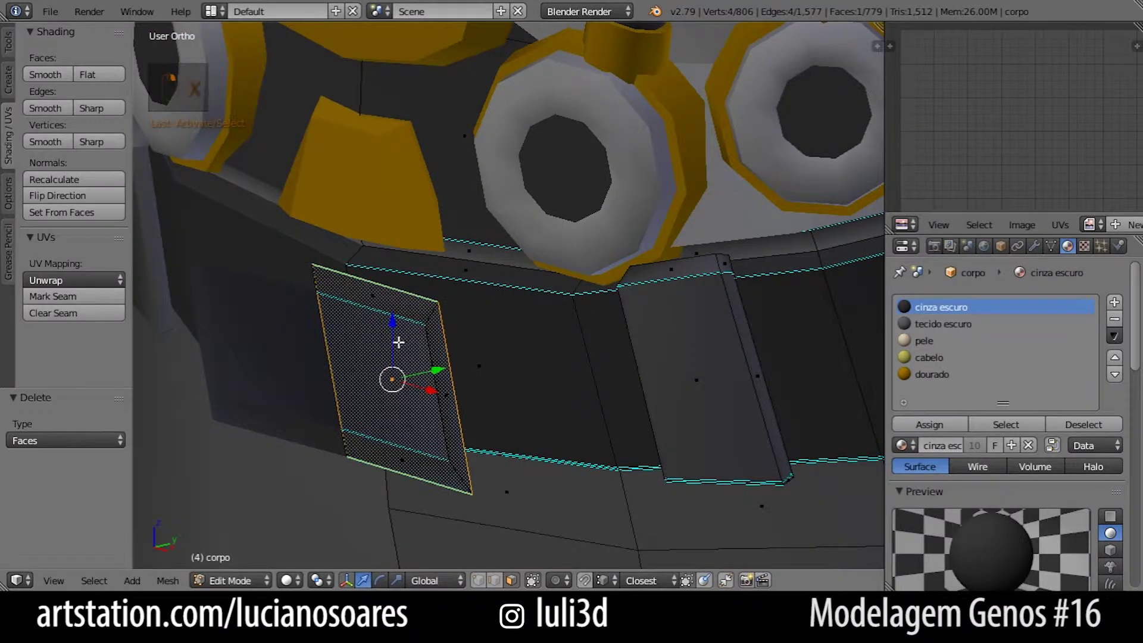
pyautogui.press('x')
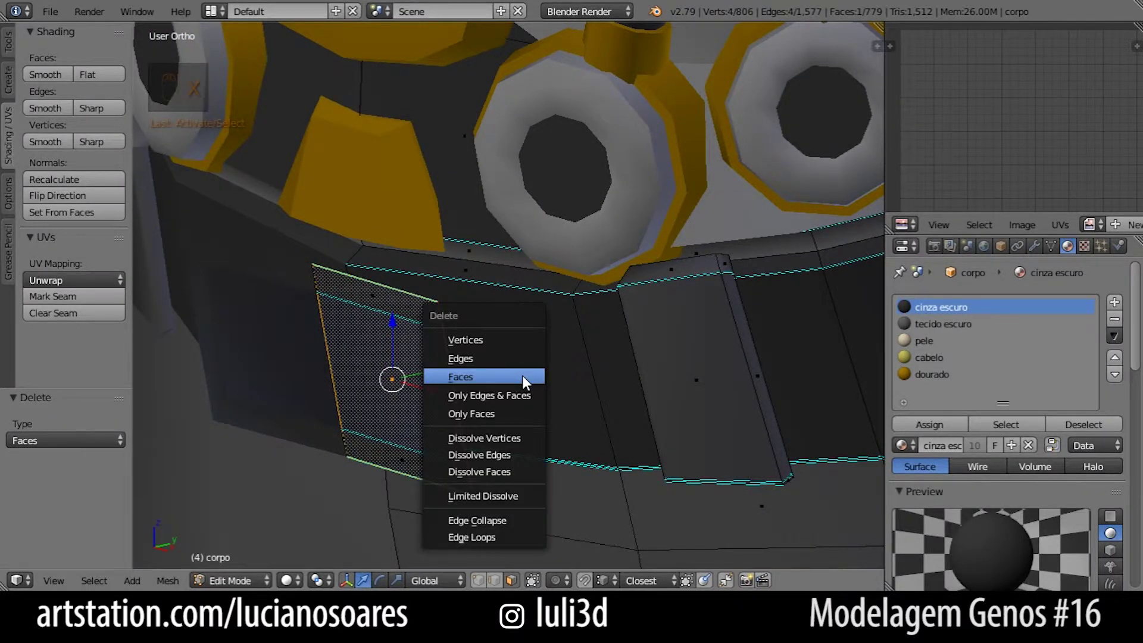
pyautogui.click(523, 376)
# Extrude the frame's edge loop to give the buckle thickness, and assign the tecido escuro material to the whole buckle
pyautogui.keyDown('alt'); pyautogui.rightClick(435, 314); pyautogui.keyUp('alt')
pyautogui.moveTo(496, 325); pyautogui.dragTo(482, 339, button='middle')
pyautogui.press('e')
pyautogui.click(452, 362)
pyautogui.press('l')
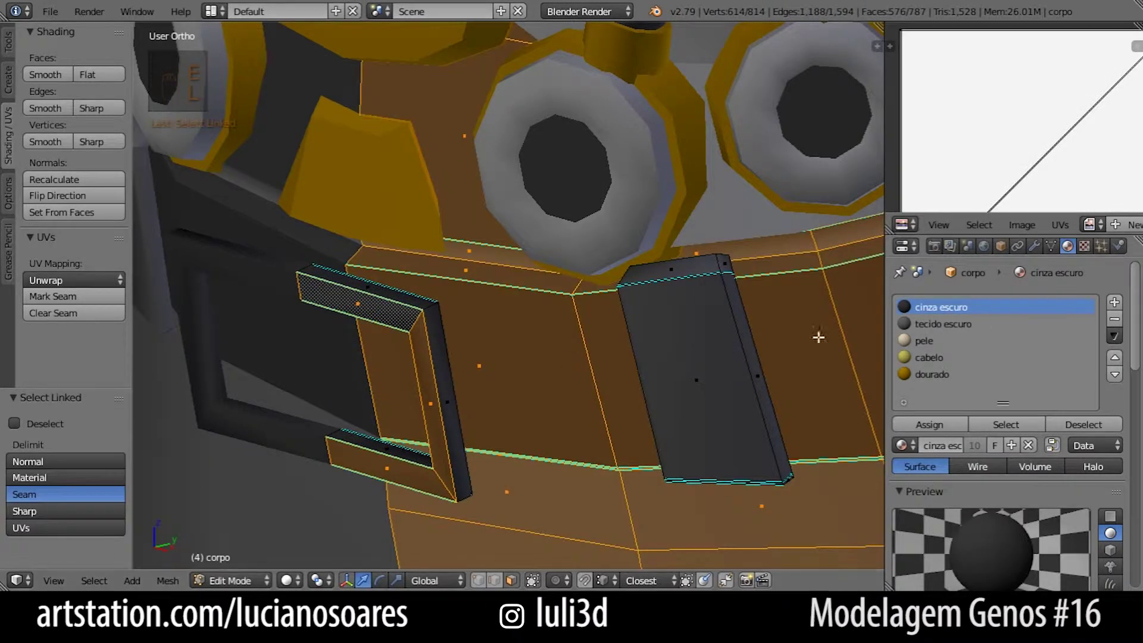
pyautogui.rightClick(450, 403)
pyautogui.press('l')
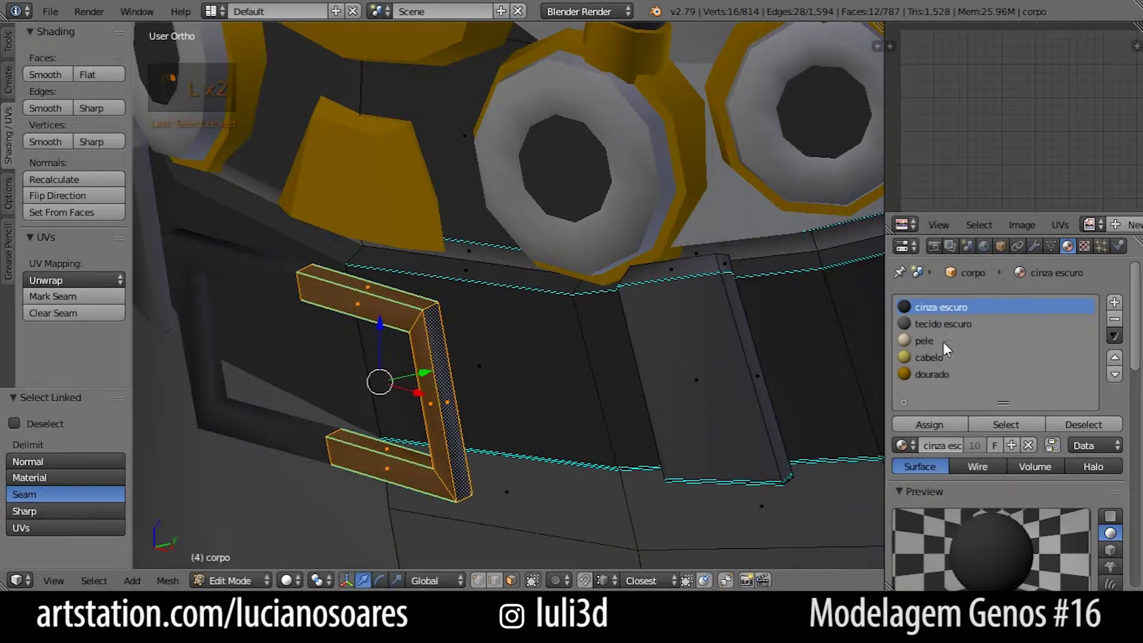
pyautogui.click(936, 326)
pyautogui.click(931, 423)
# Move the buckle frame against the belt and rotate it about Z to follow the belt's curve
pyautogui.press('Tab')
pyautogui.moveTo(633, 388); pyautogui.dragTo(506, 447, button='middle')
pyautogui.press('Tab')
pyautogui.moveTo(421, 387); pyautogui.dragTo(474, 362)
pyautogui.press('r')
pyautogui.press('z')
pyautogui.click(532, 357)
pyautogui.press('Tab')
pyautogui.scroll(-2, 529, 384)
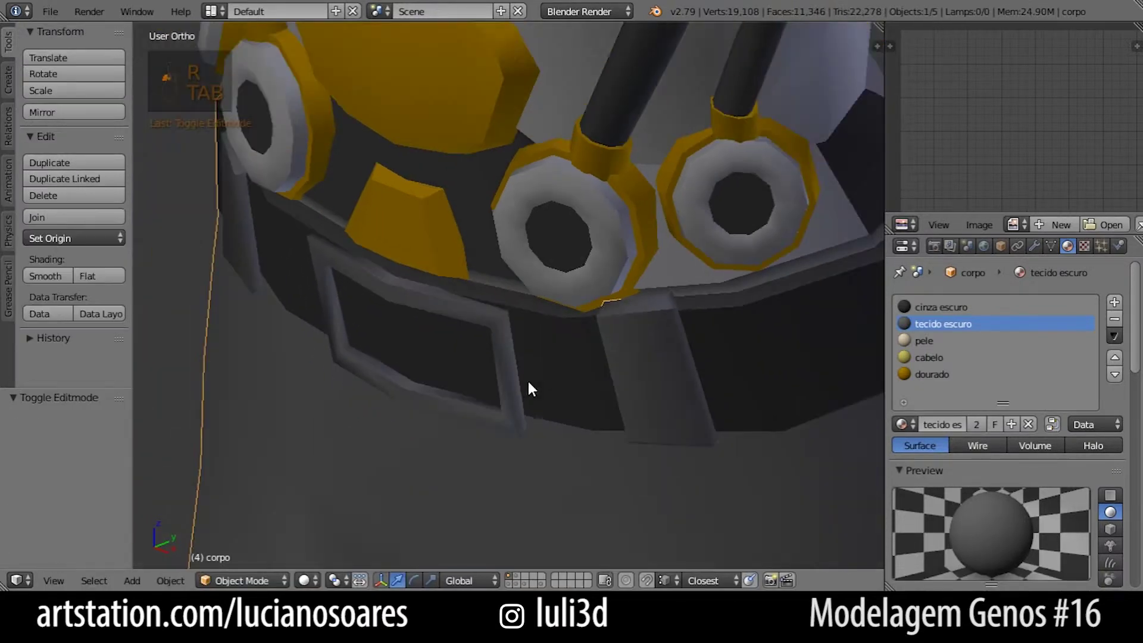
# Examine the trouser pocket of corpo.001 on layer 11 and return to layer 1
pyautogui.scroll(-4, 528, 381)
pyautogui.keyDown('shift'); pyautogui.moveTo(554, 413); pyautogui.dragTo(599, 329, button='middle'); pyautogui.keyUp('shift')
pyautogui.hotkey('alt', '1')
pyautogui.keyDown('shift'); pyautogui.moveTo(655, 463); pyautogui.dragTo(583, 304, button='middle'); pyautogui.keyUp('shift')
pyautogui.scroll(1, 583, 304)
pyautogui.rightClick(584, 303)
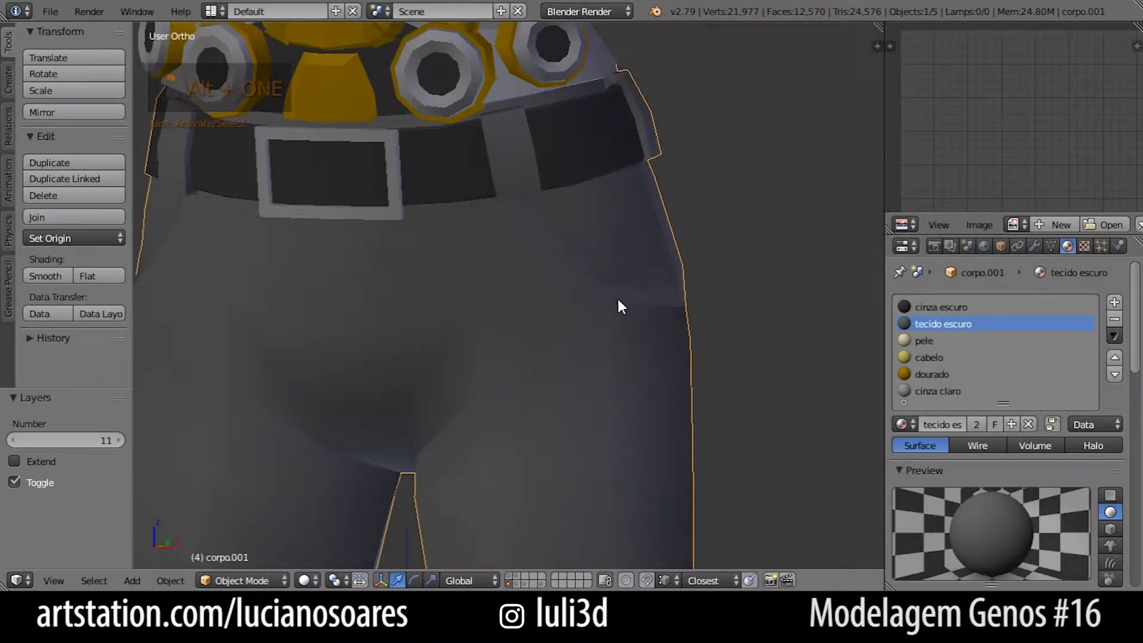
pyautogui.press('1')
# Knife a diagonal pocket line on corpo from the belt's lower edge across the hip to the side of the thigh
pyautogui.press('Tab')
pyautogui.moveTo(673, 293); pyautogui.dragTo(581, 344, button='middle')
pyautogui.rightClick(576, 315)
pyautogui.press('Tab')
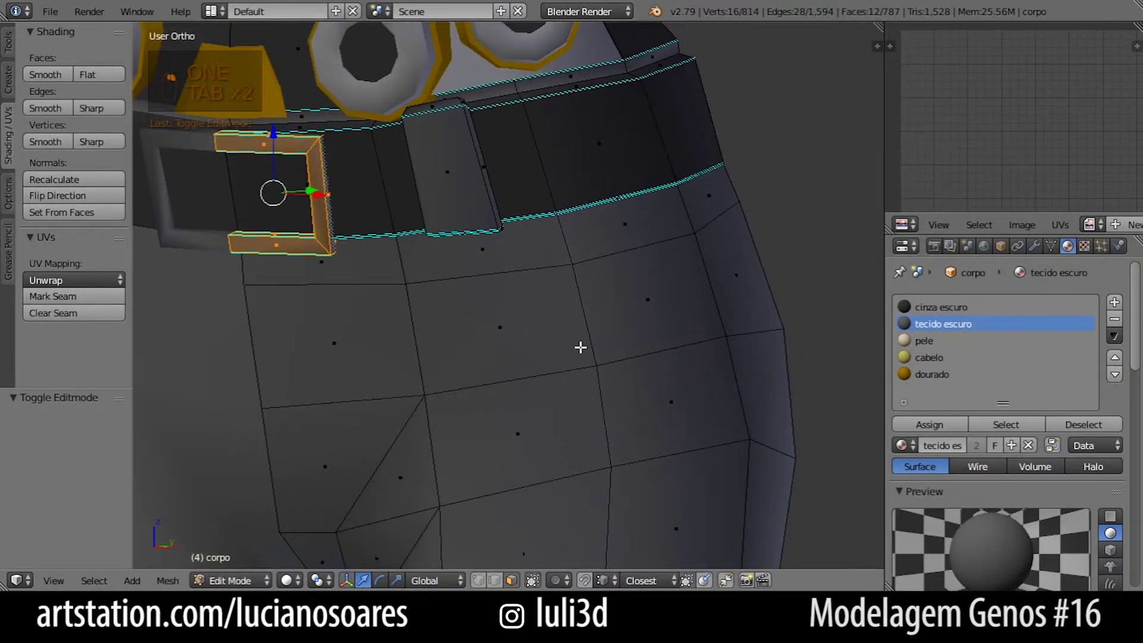
pyautogui.scroll(2, 581, 344)
pyautogui.press('k')
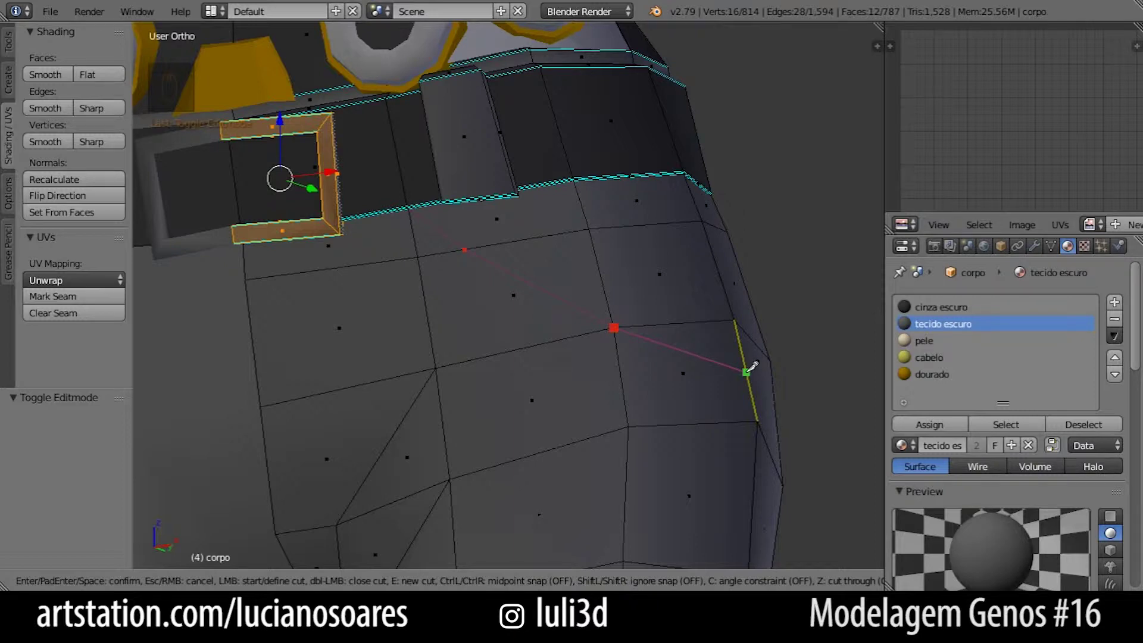
pyautogui.moveTo(754, 376); pyautogui.dragTo(722, 382, button='middle')
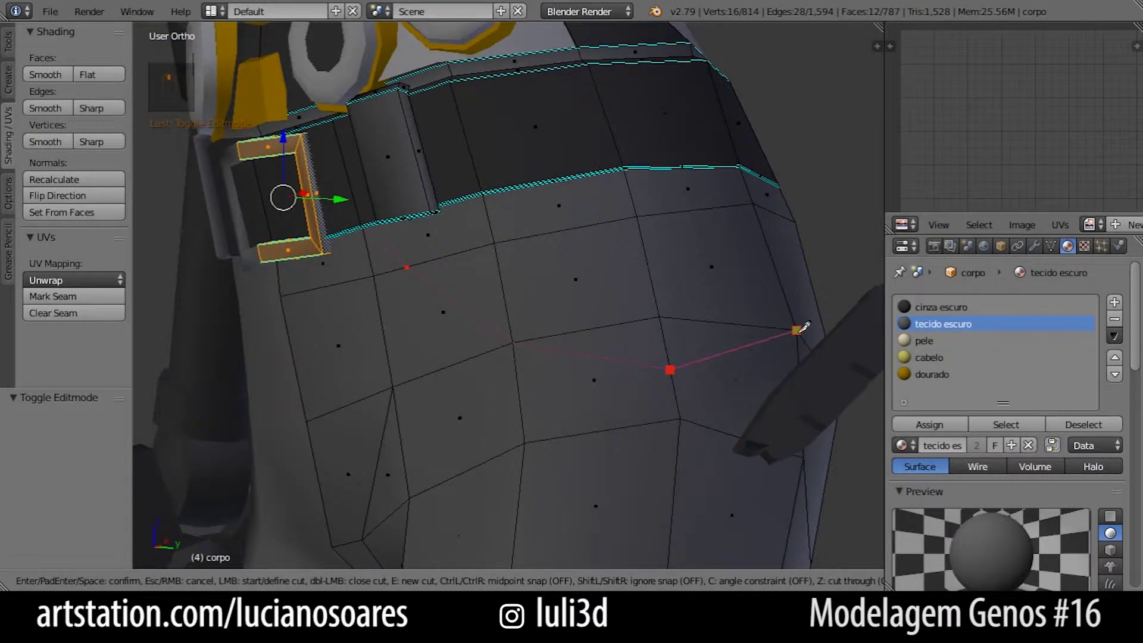
pyautogui.press('Return')
pyautogui.moveTo(559, 374); pyautogui.dragTo(662, 372, button='middle')
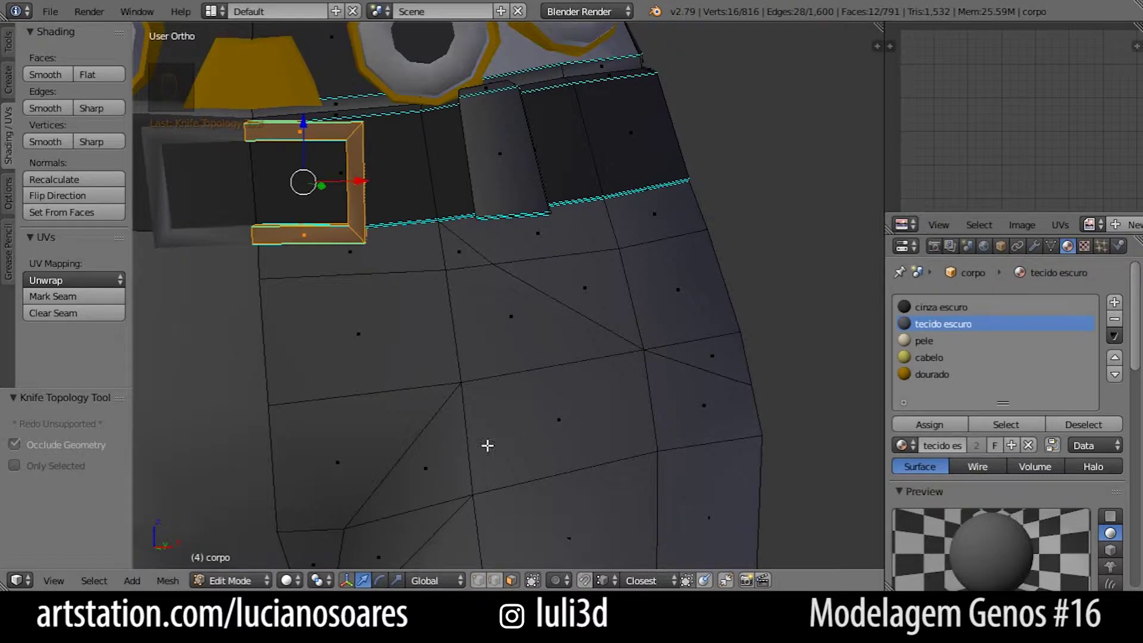
pyautogui.moveTo(592, 400); pyautogui.dragTo(520, 373, button='middle')
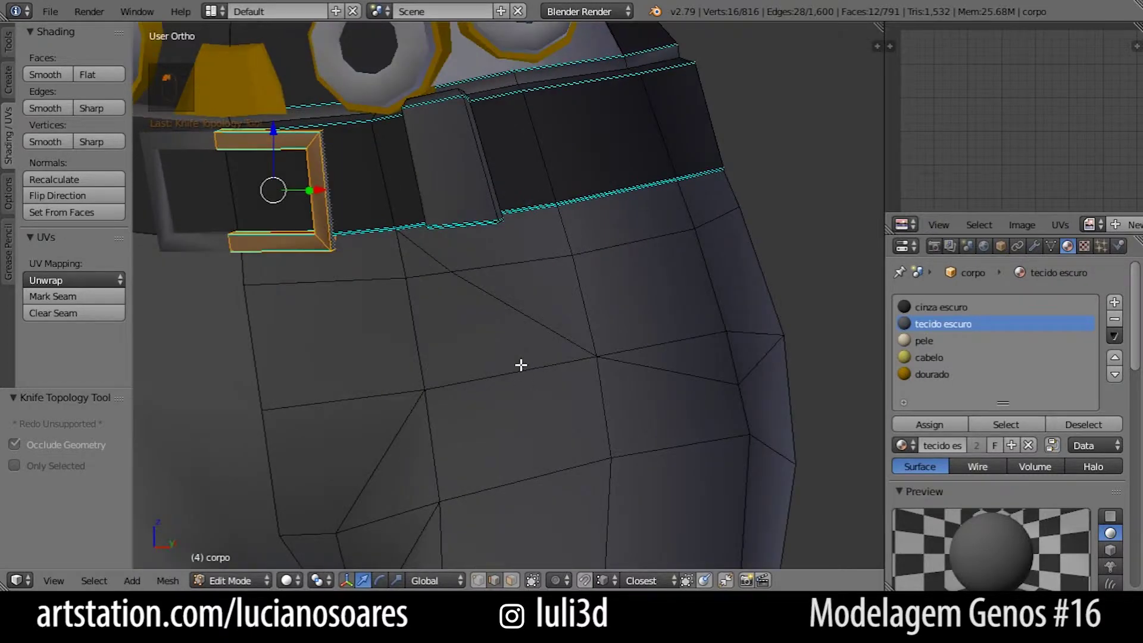
# Select the three edges of the pocket line and bevel them with an offset of 0.029
pyautogui.scroll(2, 521, 366)
pyautogui.moveTo(590, 375); pyautogui.dragTo(593, 396, button='middle')
pyautogui.click(678, 419)
pyautogui.keyDown('shift'); pyautogui.click(517, 358); pyautogui.keyUp('shift')
pyautogui.keyDown('shift'); pyautogui.click(391, 255); pyautogui.keyUp('shift')
pyautogui.moveTo(390, 255); pyautogui.dragTo(642, 373, button='middle')
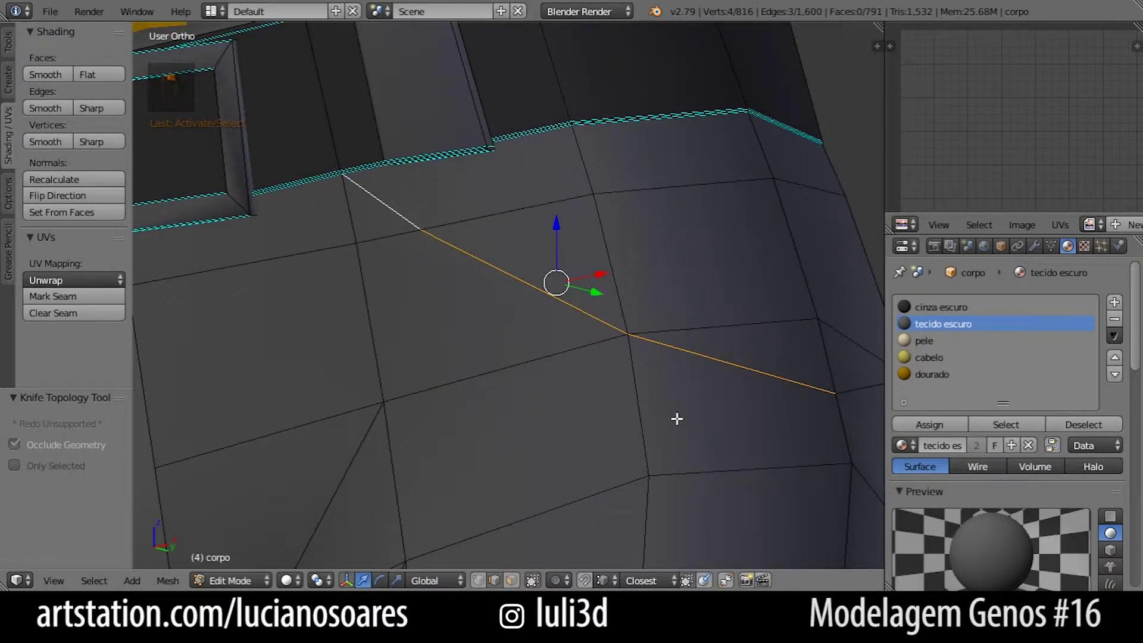
pyautogui.hotkey('ctrl', 'b')
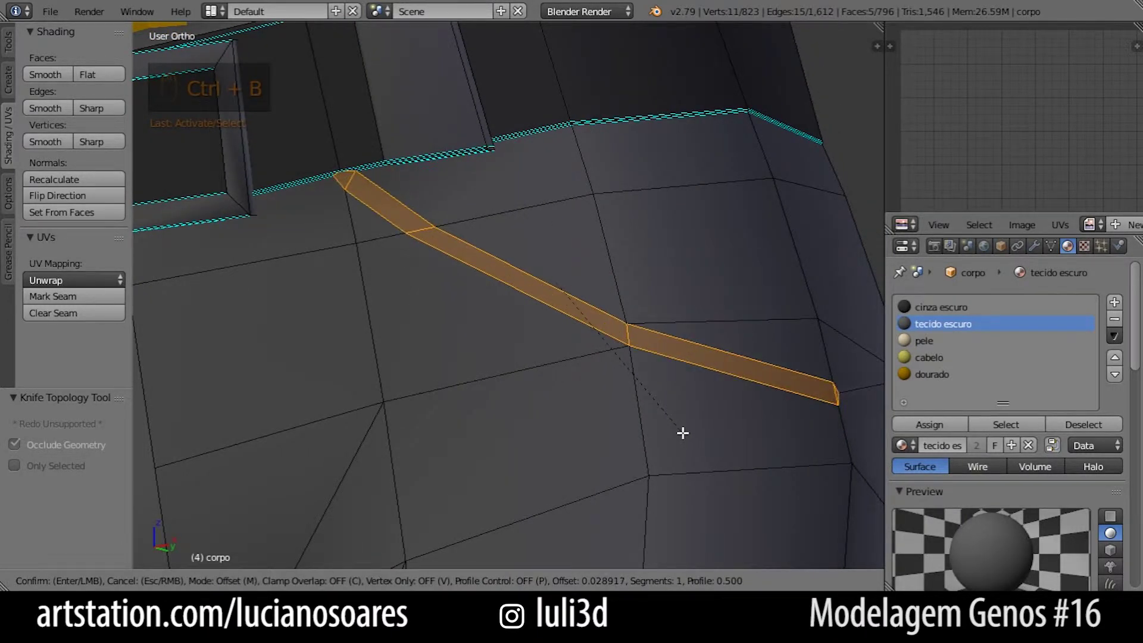
pyautogui.click(683, 433)
# Select the lower edges of the bevelled pocket strip and move them 0.044 along X
pyautogui.moveTo(737, 380); pyautogui.dragTo(532, 412, button='middle')
pyautogui.hotkey('ctrl', 'z')
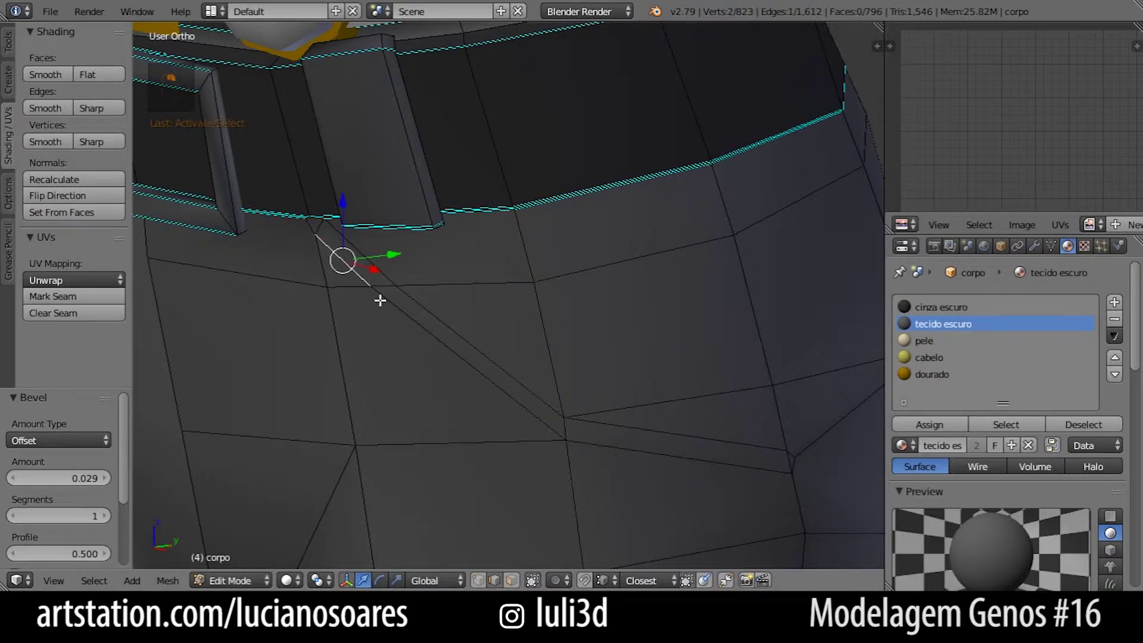
pyautogui.moveTo(656, 455); pyautogui.dragTo(614, 418, button='middle')
pyautogui.moveTo(494, 409); pyautogui.dragTo(477, 413)
pyautogui.moveTo(477, 413); pyautogui.dragTo(595, 454, button='middle')
pyautogui.moveTo(596, 453); pyautogui.dragTo(615, 459)
pyautogui.moveTo(615, 459); pyautogui.dragTo(631, 344, button='middle')
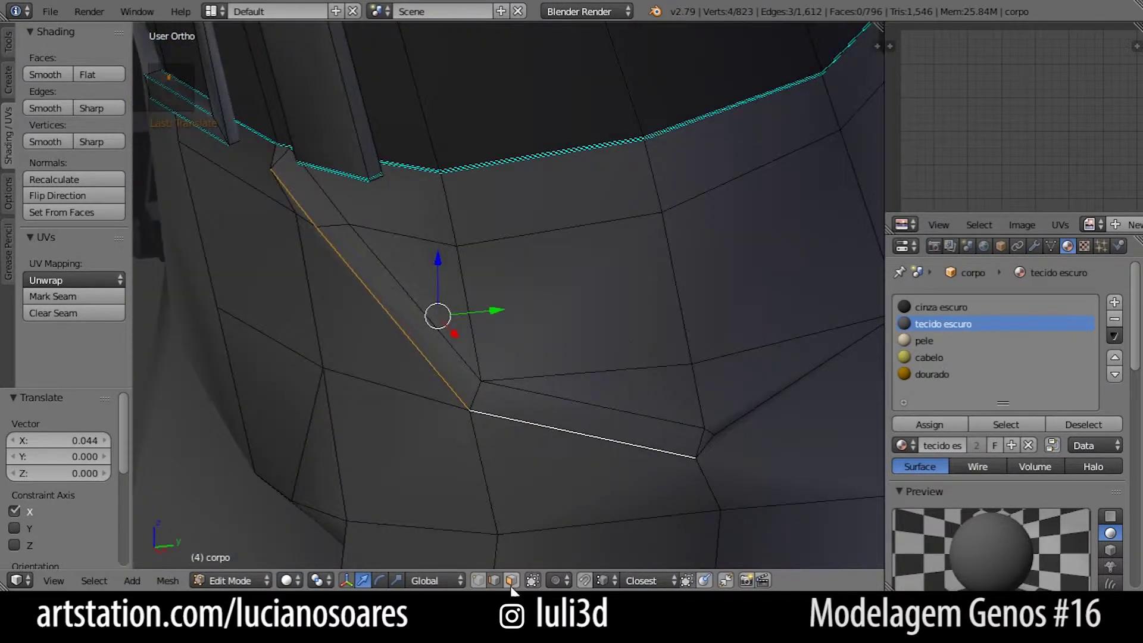
# Move the strip's lower vertex at the side of the hip about 0.038 along Y and check the pocket's shading
pyautogui.press('g')
pyautogui.press('x')
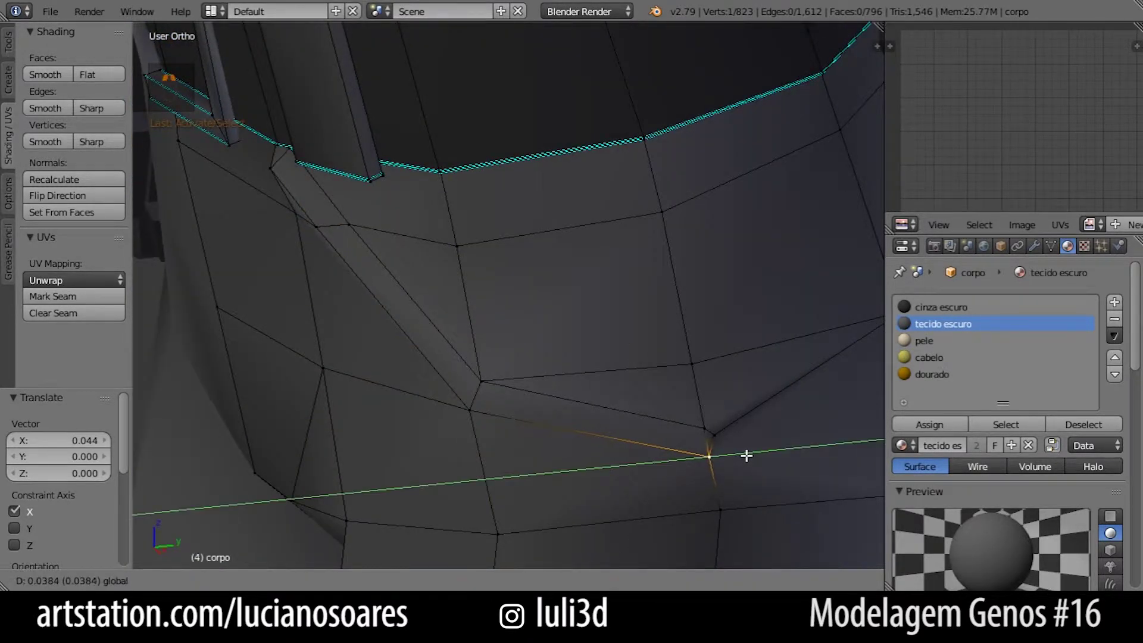
pyautogui.click(746, 454)
pyautogui.press('Tab')
pyautogui.moveTo(634, 426); pyautogui.dragTo(594, 382, button='middle')
# Select the three upper edges of the pocket strip, mark them sharp and check the shading
pyautogui.press('Tab')
pyautogui.rightClick(793, 371)
pyautogui.keyDown('shift'); pyautogui.rightClick(593, 351); pyautogui.keyUp('shift')
pyautogui.keyDown('shift'); pyautogui.rightClick(395, 229); pyautogui.keyUp('shift')
pyautogui.moveTo(333, 219); pyautogui.dragTo(339, 151, button='middle')
pyautogui.keyDown('shift'); pyautogui.rightClick(326, 115); pyautogui.keyUp('shift')
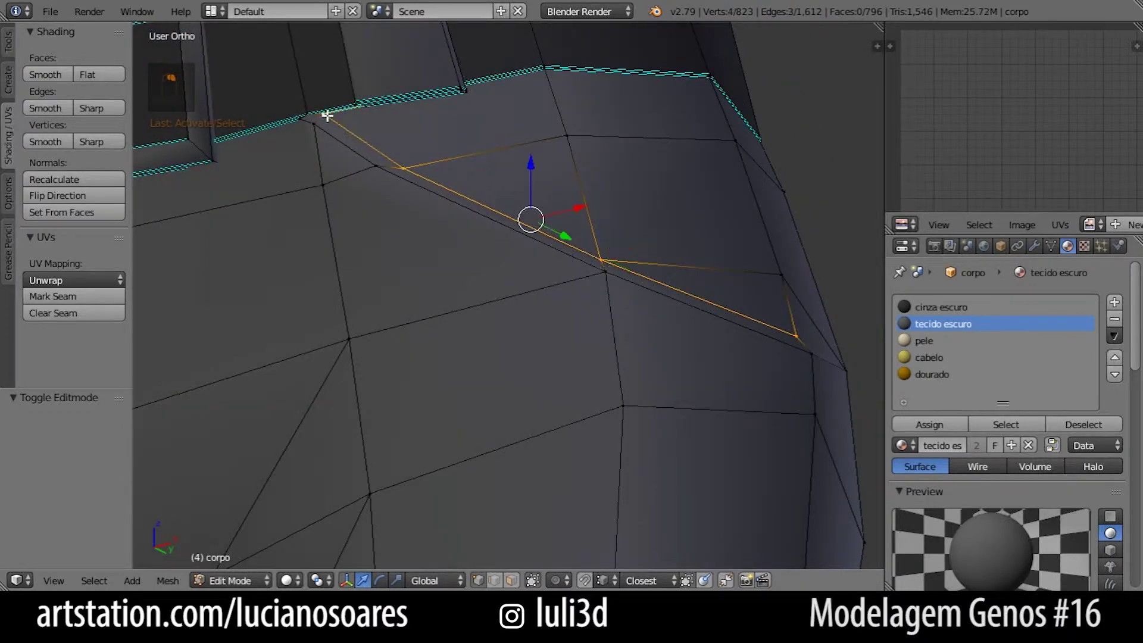
pyautogui.press('Tab')
pyautogui.moveTo(532, 219); pyautogui.dragTo(505, 278, button='middle')
pyautogui.press('Tab')
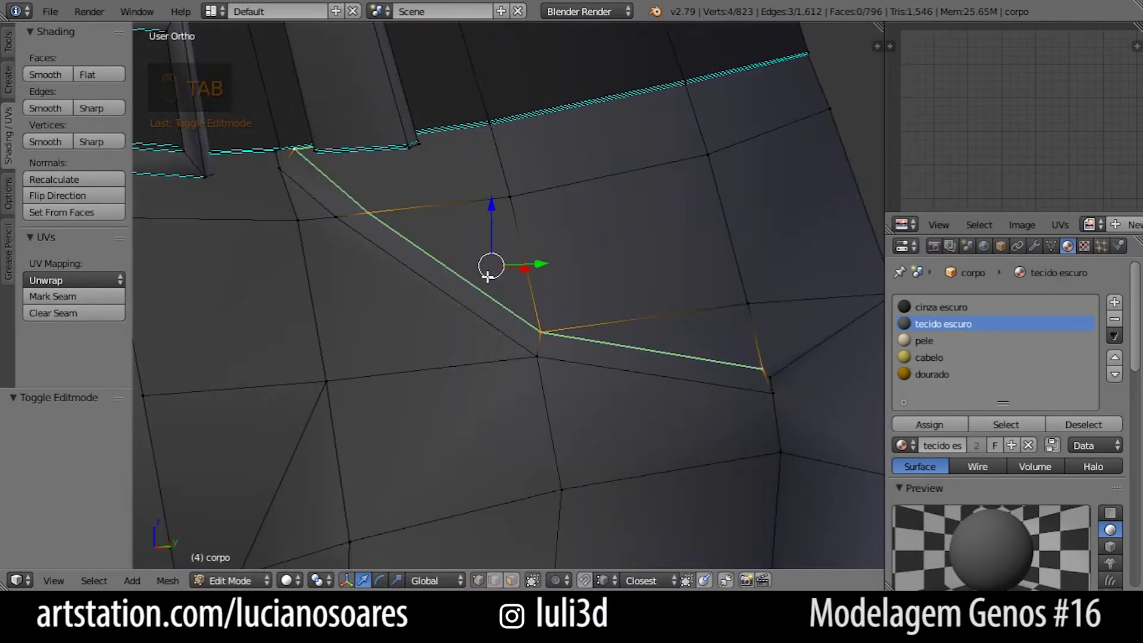
# Merge the pocket strip's upper end vertex with the neighbouring vertex on the belt line at their center
pyautogui.moveTo(295, 183)
pyautogui.mouseDown(button='middle')
pyautogui.moveTo(388, 270)
pyautogui.moveTo(500, 347)
pyautogui.moveTo(461, 342)
pyautogui.moveTo(482, 290)
pyautogui.mouseUp(button='middle')
pyautogui.scroll(2, 386, 273)
pyautogui.press('z')
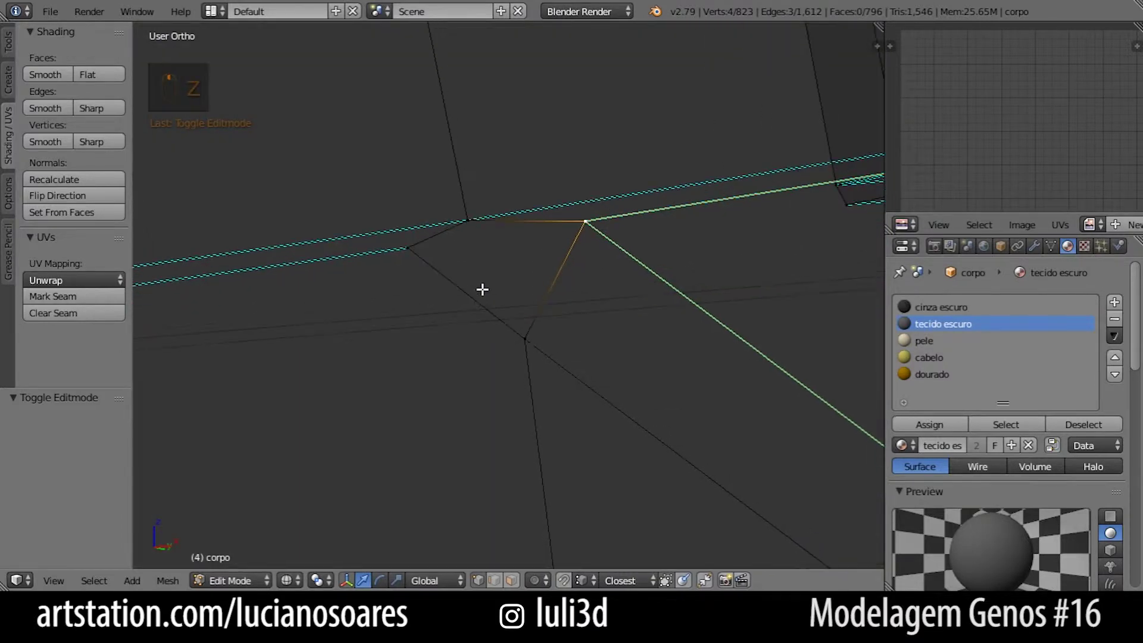
pyautogui.rightClick(583, 222)
pyautogui.keyDown('shift'); pyautogui.rightClick(430, 247); pyautogui.keyUp('shift')
pyautogui.hotkey('alt', 'm')
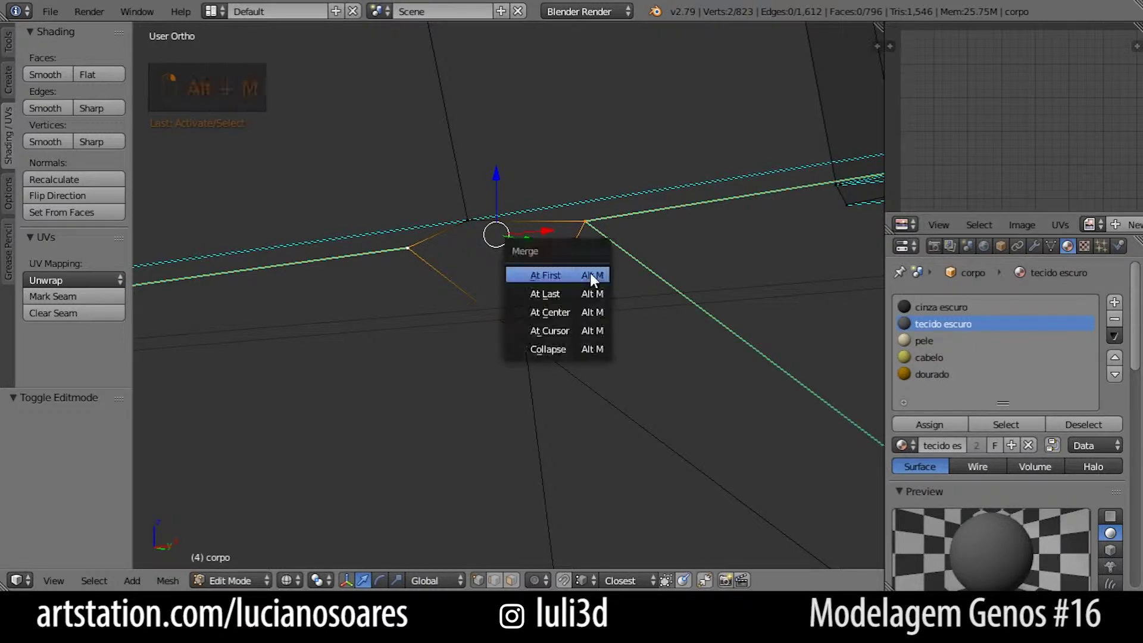
pyautogui.click(569, 309)
# Adjust the merged vertex along Z and merge the adjacent vertex pair at the strip's upper end, using At Last
pyautogui.moveTo(534, 271)
pyautogui.mouseDown(button='middle')
pyautogui.moveTo(476, 349)
pyautogui.moveTo(468, 321)
pyautogui.moveTo(538, 312)
pyautogui.moveTo(523, 360)
pyautogui.moveTo(421, 318)
pyautogui.moveTo(625, 403)
pyautogui.moveTo(340, 314)
pyautogui.moveTo(442, 361)
pyautogui.moveTo(388, 370)
pyautogui.moveTo(635, 314)
pyautogui.moveTo(592, 306)
pyautogui.moveTo(383, 349)
pyautogui.mouseUp(button='middle')
pyautogui.press('g')
pyautogui.press('z')
pyautogui.click(506, 323)
pyautogui.press('z')
pyautogui.keyDown('shift'); pyautogui.rightClick(466, 316); pyautogui.keyUp('shift')
pyautogui.hotkey('alt', 'm')
pyautogui.click(461, 299)
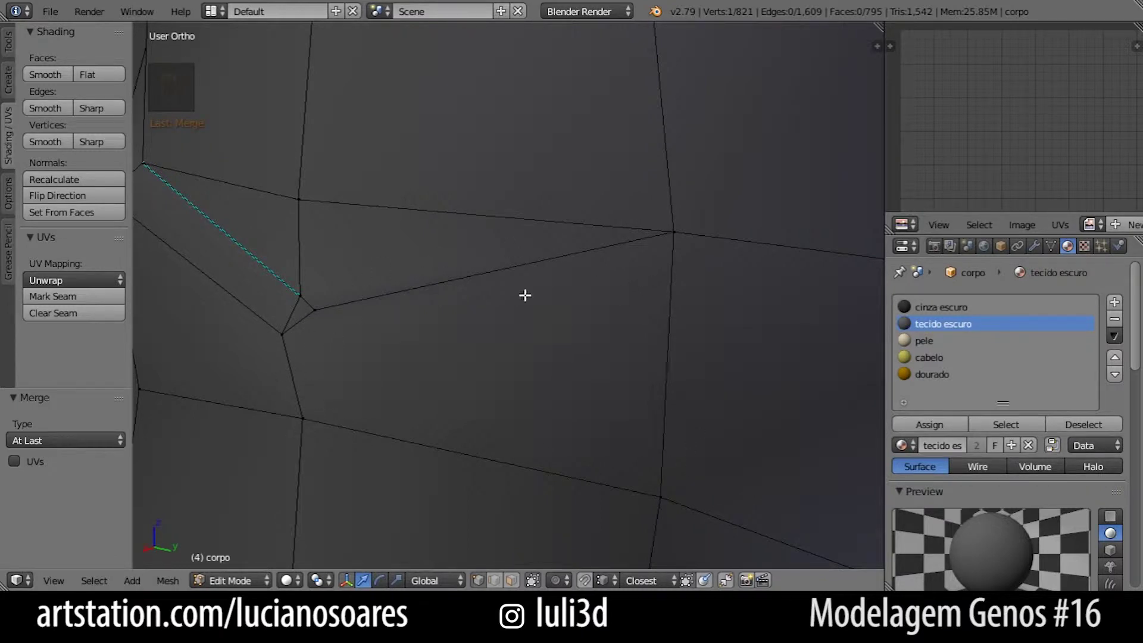
# Merge the two close lower vertices at the strip's end on the side of the hip, using At Center
pyautogui.moveTo(300, 353); pyautogui.dragTo(370, 377, button='middle')
pyautogui.keyDown('shift'); pyautogui.rightClick(332, 326); pyautogui.keyUp('shift')
pyautogui.hotkey('alt', 'm')
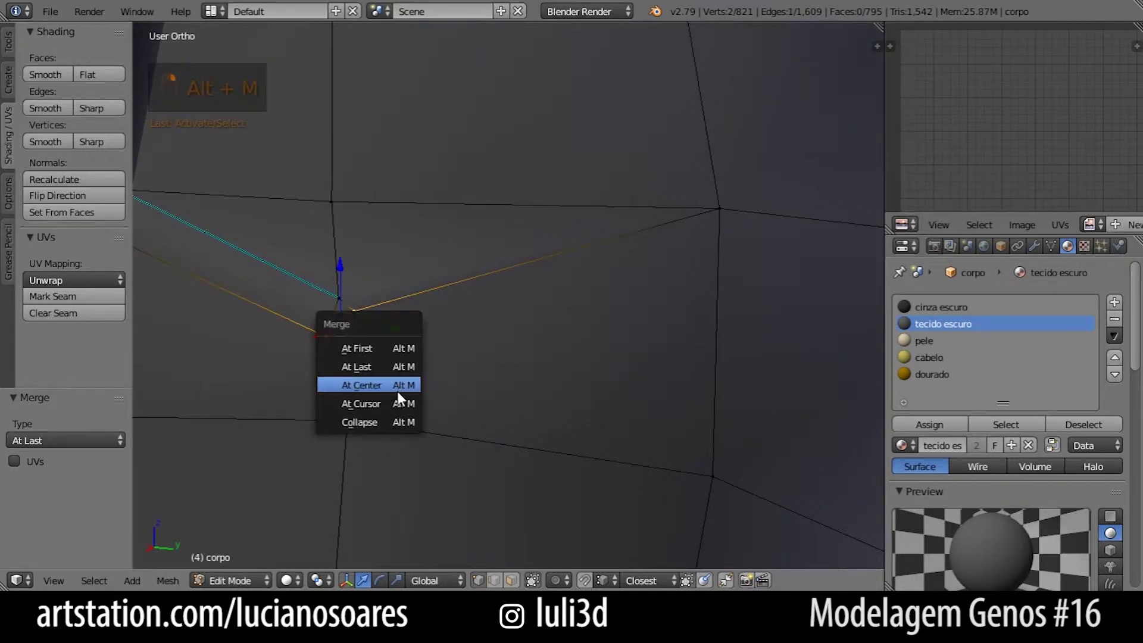
pyautogui.click(398, 387)
# Merge the strip's remaining upper and lower vertices at the side of the hip so the pocket line ends in a single point
pyautogui.moveTo(469, 337); pyautogui.dragTo(426, 368, button='middle')
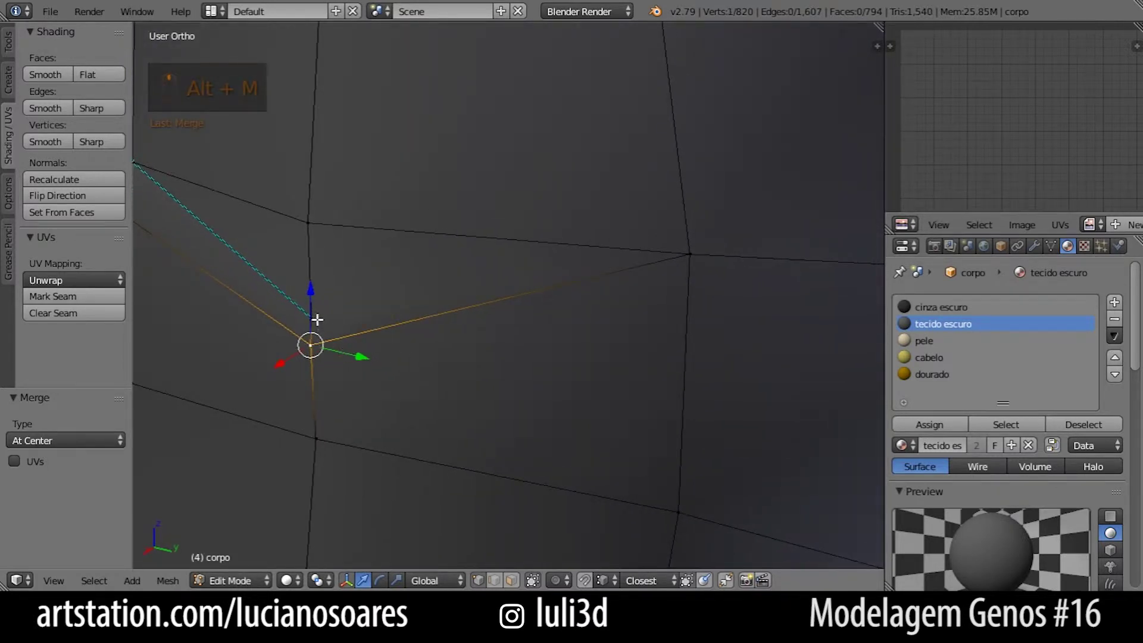
pyautogui.keyDown('shift'); pyautogui.rightClick(311, 231); pyautogui.keyUp('shift')
pyautogui.keyDown('shift'); pyautogui.rightClick(678, 255); pyautogui.keyUp('shift')
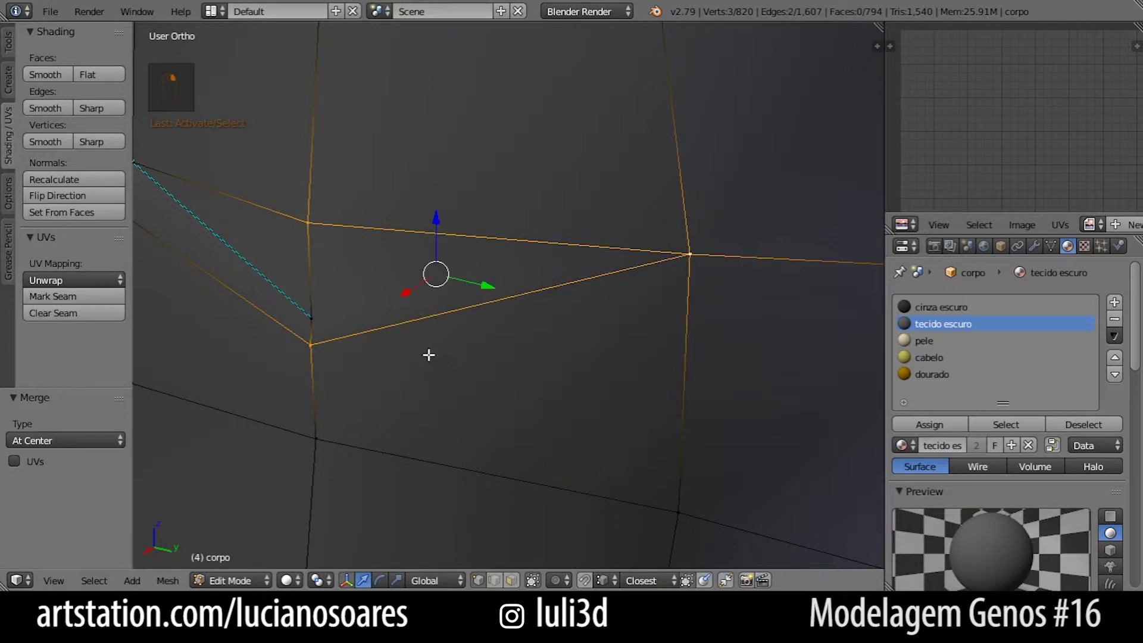
pyautogui.rightClick(322, 314)
pyautogui.keyDown('shift'); pyautogui.rightClick(314, 350); pyautogui.keyUp('shift')
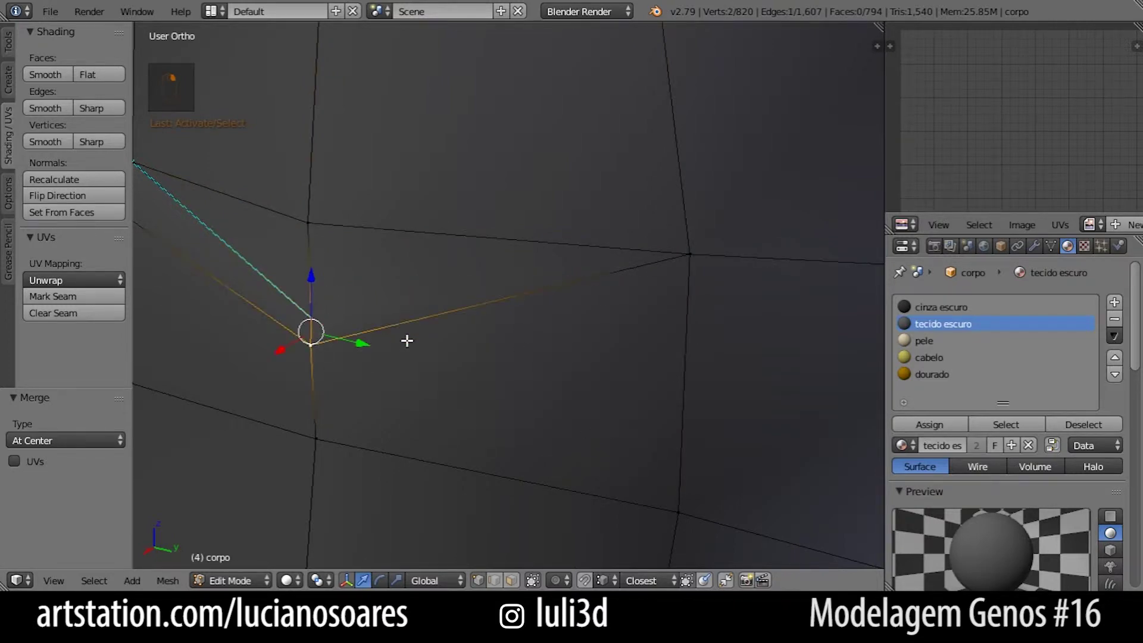
pyautogui.hotkey('alt', 'm')
pyautogui.click(398, 342)
# Inspect the front pocket's shading on the body and compare it with the detailed version on layer 11
pyautogui.moveTo(395, 340); pyautogui.dragTo(548, 338, button='middle')
pyautogui.scroll(-2, 548, 337)
pyautogui.press('Tab')
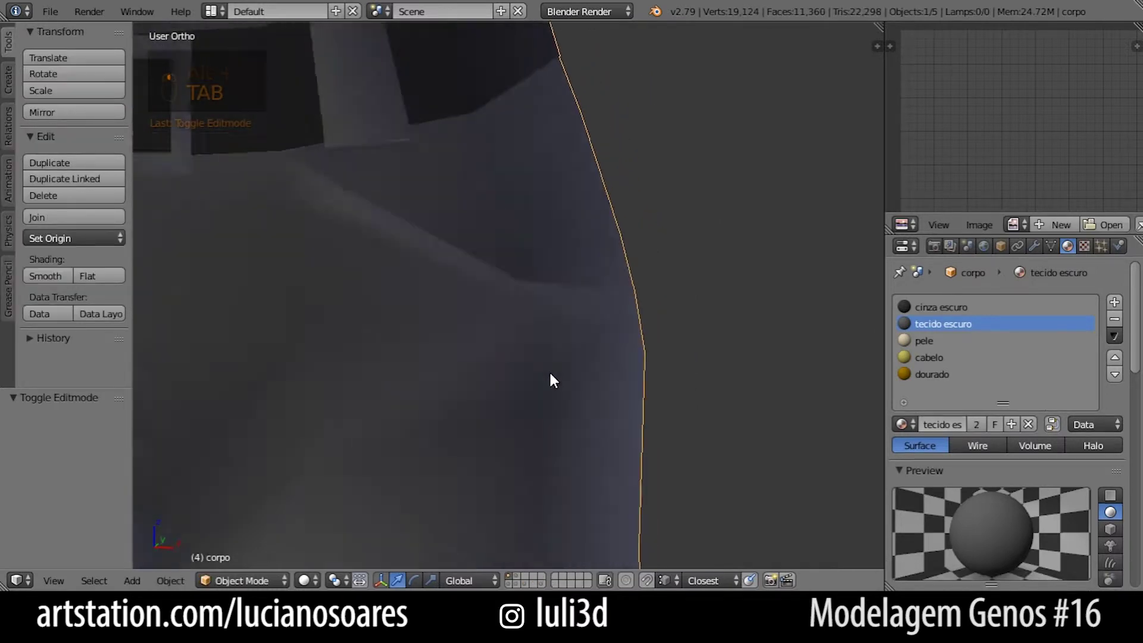
pyautogui.press('Tab')
pyautogui.moveTo(552, 373); pyautogui.dragTo(585, 357, button='middle')
pyautogui.press('Tab')
pyautogui.hotkey('alt', '1')
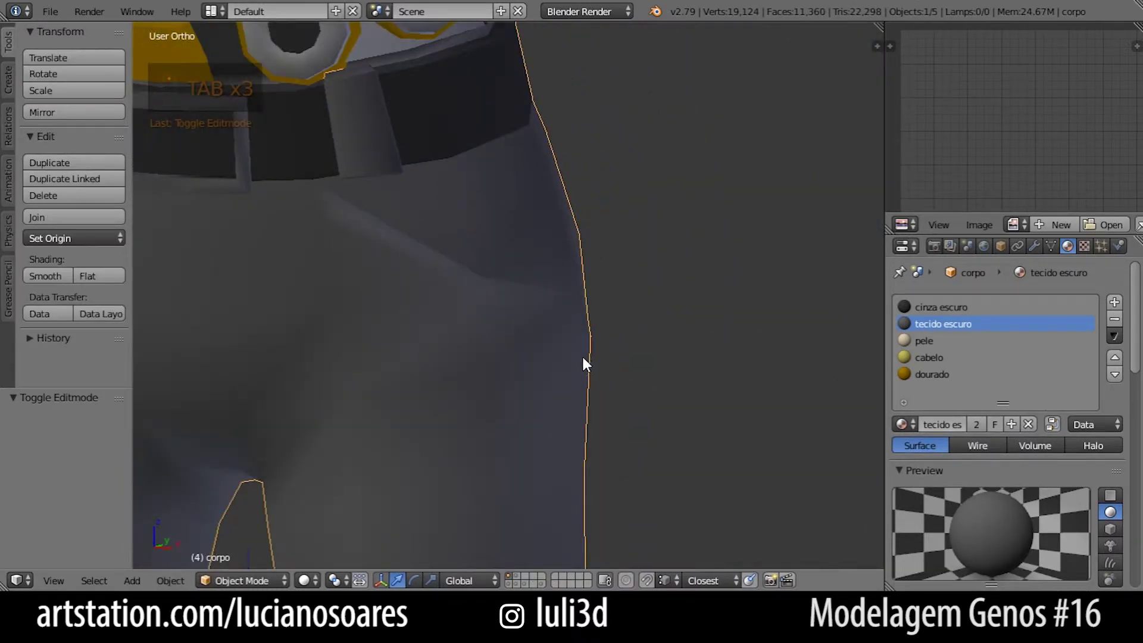
pyautogui.moveTo(604, 407); pyautogui.dragTo(510, 316, button='middle')
pyautogui.press('1')
# Select the shortest edge path down the outer side of the leg from the belt line to the trouser cuff and mark it sharp
pyautogui.press('Tab')
pyautogui.rightClick(462, 74)
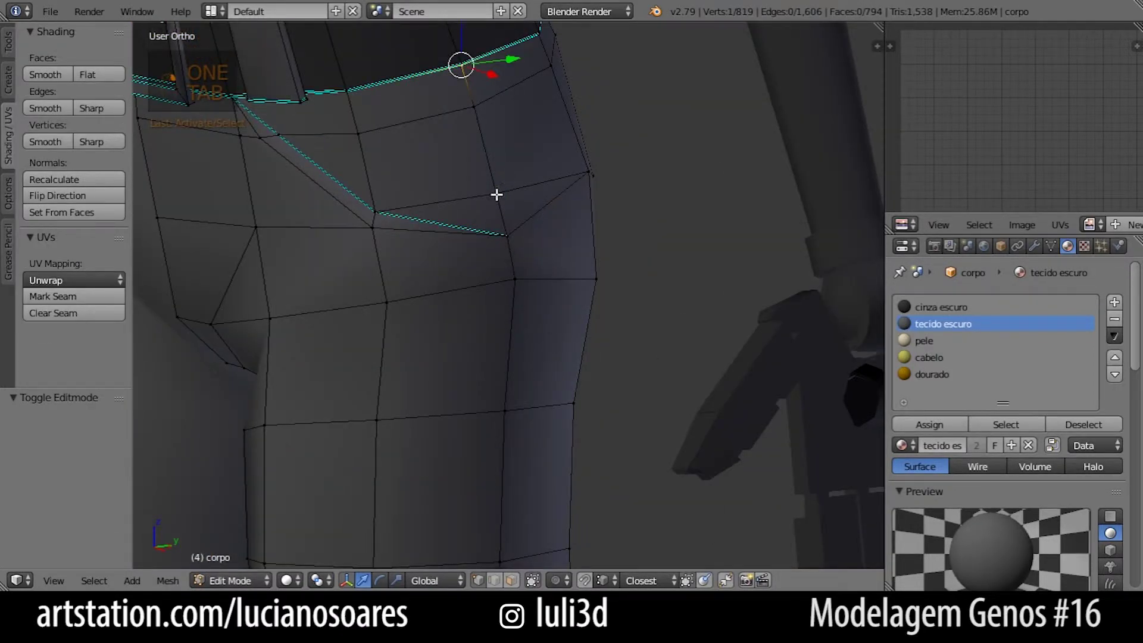
pyautogui.scroll(-4, 497, 191)
pyautogui.keyDown('shift'); pyautogui.moveTo(518, 408); pyautogui.dragTo(500, 163, button='middle'); pyautogui.keyUp('shift')
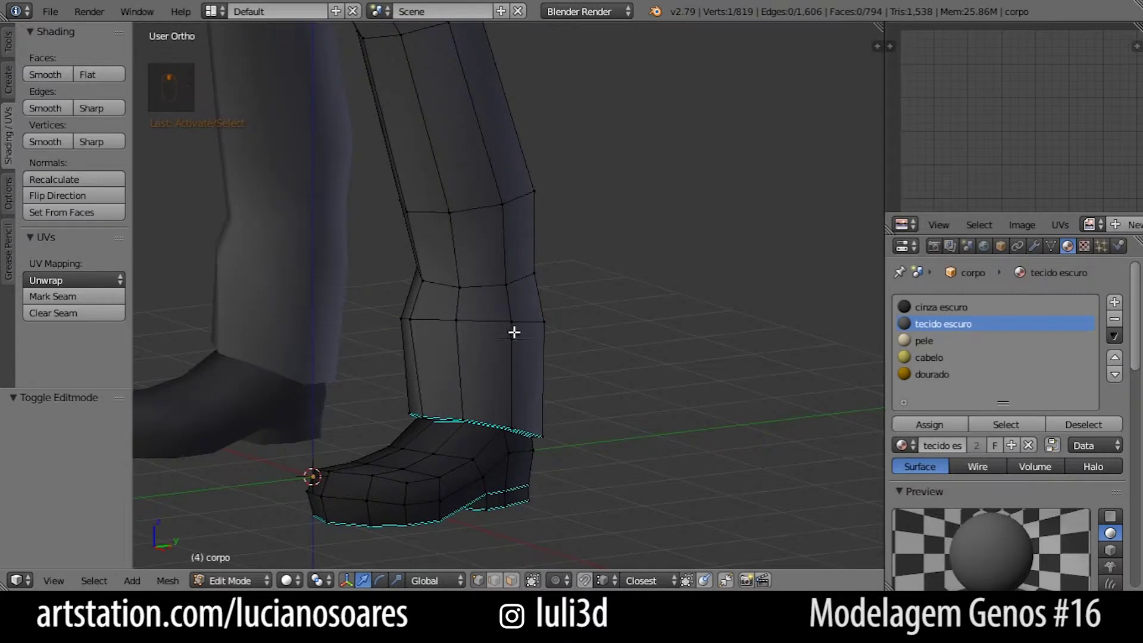
pyautogui.keyDown('shift'); pyautogui.moveTo(489, 278); pyautogui.dragTo(491, 191, button='middle'); pyautogui.keyUp('shift')
pyautogui.scroll(-7, 485, 312)
pyautogui.keyDown('shift'); pyautogui.moveTo(492, 237); pyautogui.dragTo(493, 369, button='middle'); pyautogui.keyUp('shift')
pyautogui.scroll(5, 469, 242)
pyautogui.keyDown('shift'); pyautogui.moveTo(463, 141); pyautogui.dragTo(473, 355, button='middle'); pyautogui.keyUp('shift')
pyautogui.scroll(5, 444, 260)
pyautogui.keyDown('shift'); pyautogui.moveTo(333, 209); pyautogui.dragTo(470, 342, button='middle'); pyautogui.keyUp('shift')
pyautogui.scroll(-7, 506, 410)
pyautogui.keyDown('shift'); pyautogui.moveTo(525, 477); pyautogui.dragTo(462, 144, button='middle'); pyautogui.keyUp('shift')
pyautogui.keyDown('shift'); pyautogui.moveTo(492, 279); pyautogui.dragTo(507, 377, button='middle'); pyautogui.keyUp('shift')
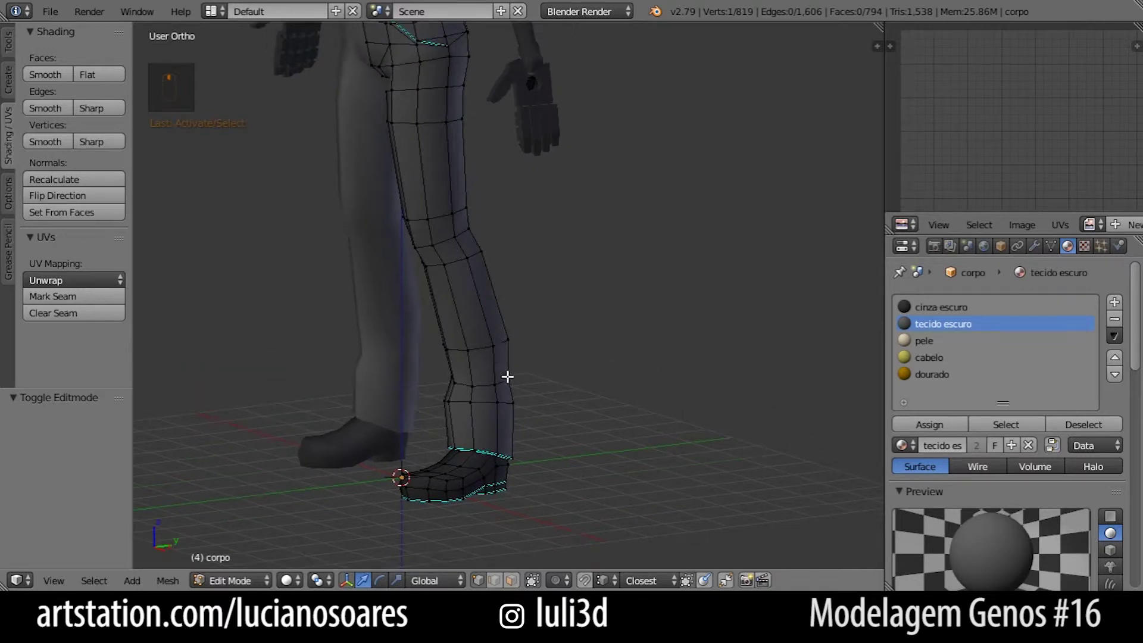
pyautogui.keyDown('ctrl'); pyautogui.click(501, 449); pyautogui.keyUp('ctrl')
pyautogui.keyDown('shift'); pyautogui.moveTo(482, 375); pyautogui.dragTo(522, 381, button='middle'); pyautogui.keyUp('shift')
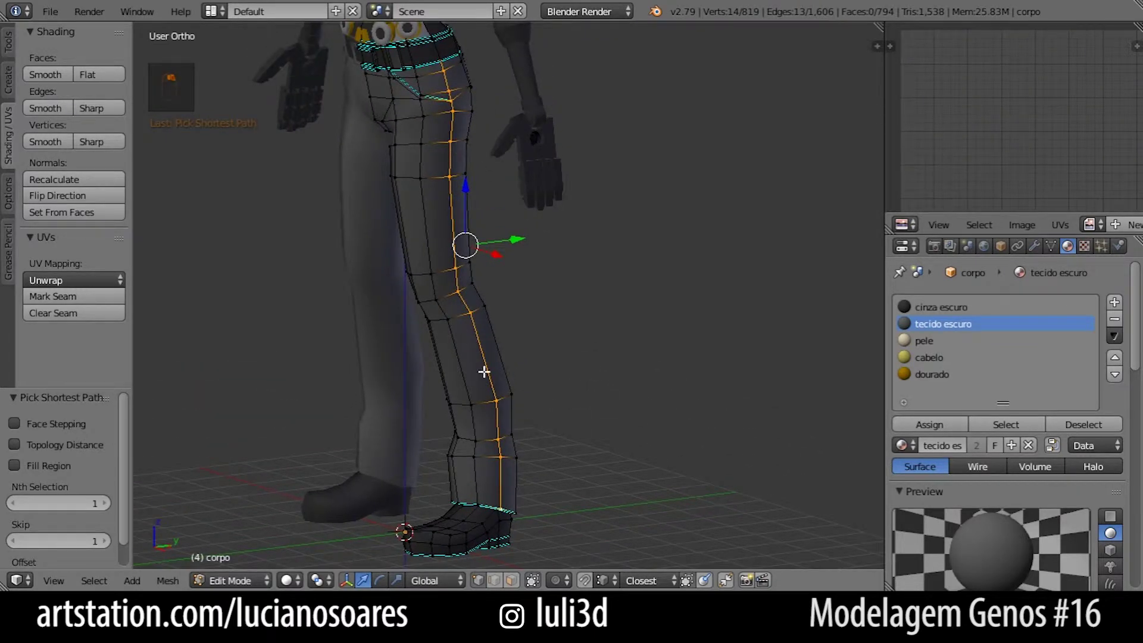
pyautogui.click(95, 109)
pyautogui.press('Tab')
pyautogui.scroll(2, 420, 279)
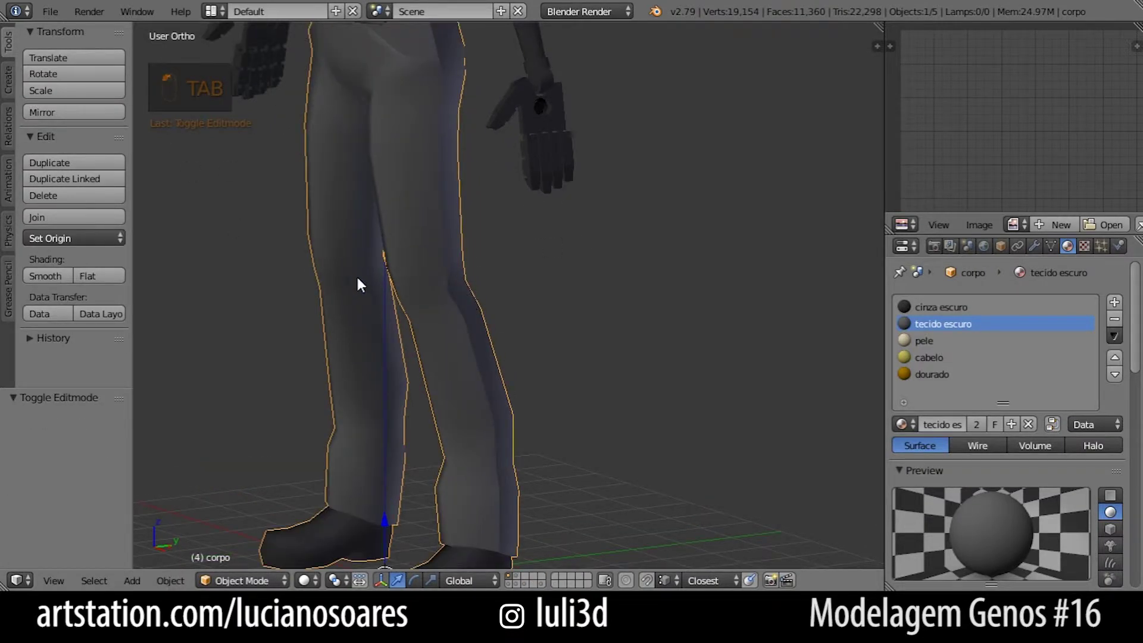
pyautogui.scroll(2, 563, 230)
# Select the shortest edge path down the inner leg from the crotch to the trouser cuff and mark it sharp
pyautogui.press('Tab')
pyautogui.scroll(6, 423, 146)
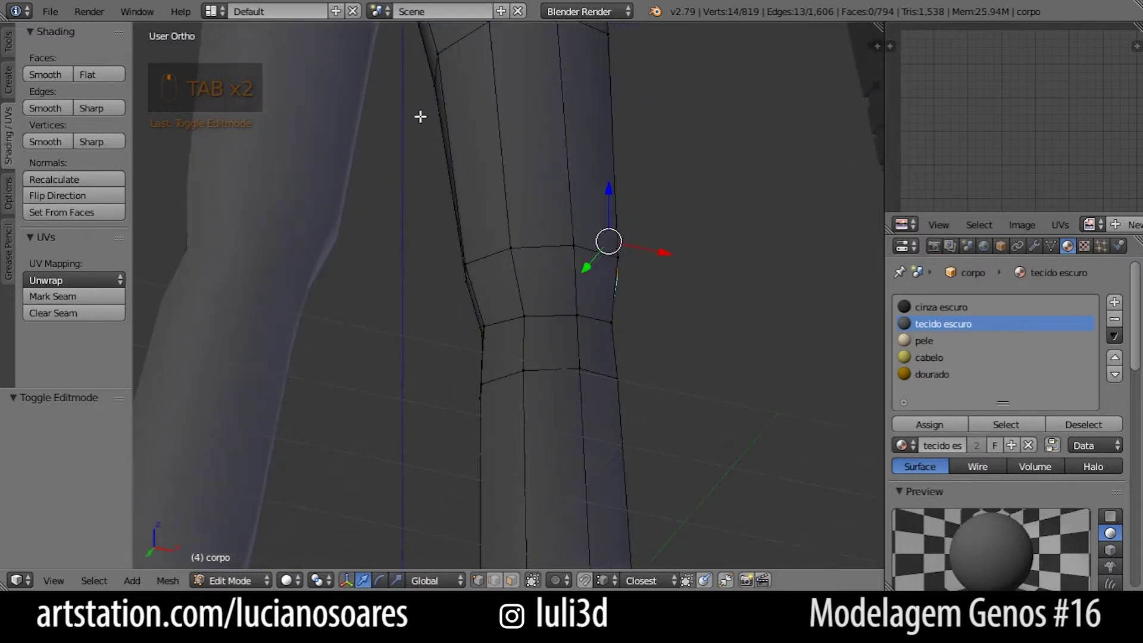
pyautogui.moveTo(420, 117); pyautogui.dragTo(435, 163, button='middle')
pyautogui.rightClick(443, 189)
pyautogui.scroll(-5, 471, 214)
pyautogui.moveTo(492, 230); pyautogui.dragTo(472, 250, button='middle')
pyautogui.keyDown('ctrl'); pyautogui.rightClick(513, 437); pyautogui.keyUp('ctrl')
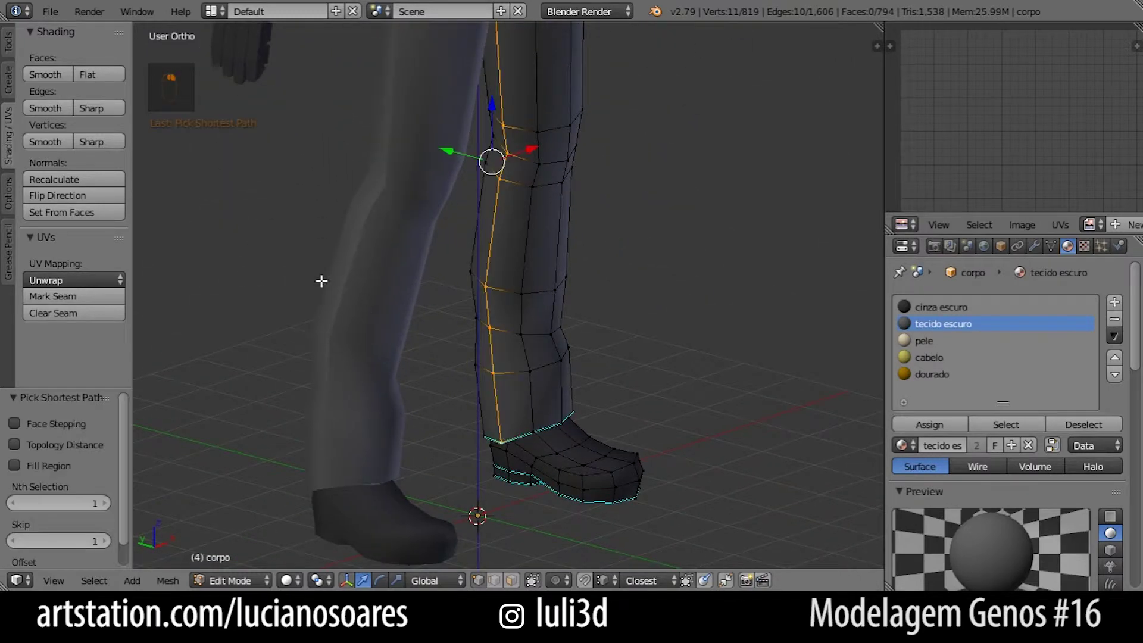
pyautogui.click(91, 107)
# Inspect the seam shading around the trousers and compare the back with the pockets of the version on layer 11
pyautogui.press('Tab')
pyautogui.scroll(-1, 602, 262)
pyautogui.moveTo(601, 262); pyautogui.dragTo(524, 429, button='middle')
pyautogui.moveTo(471, 282); pyautogui.dragTo(274, 294, button='middle')
pyautogui.scroll(3, 415, 225)
pyautogui.keyDown('shift'); pyautogui.moveTo(415, 225); pyautogui.dragTo(562, 381, button='middle'); pyautogui.keyUp('shift')
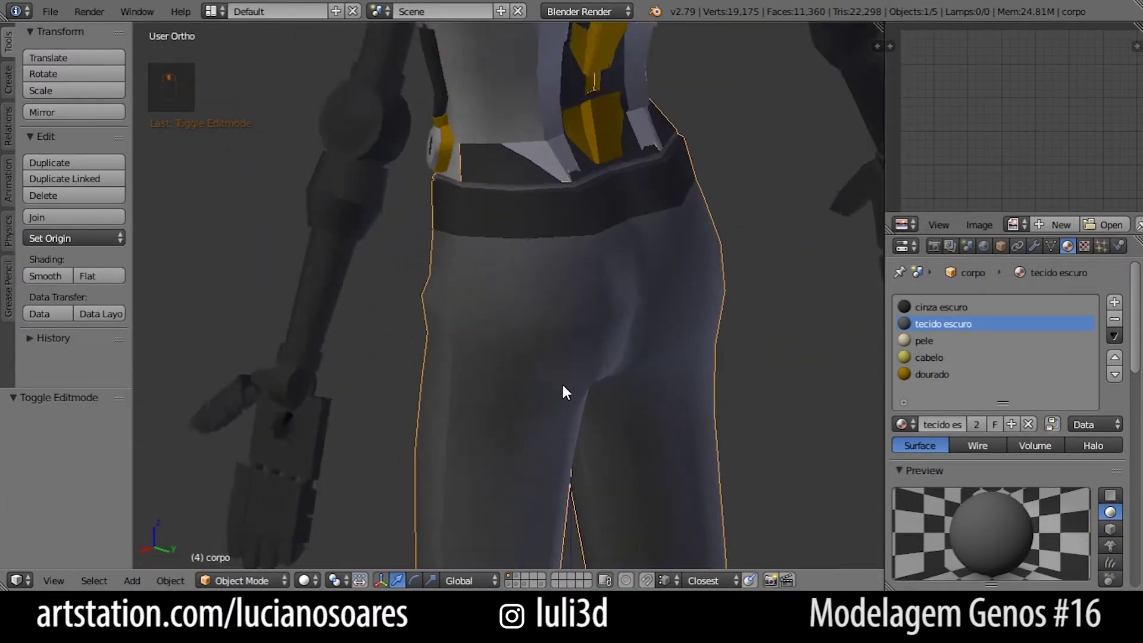
pyautogui.scroll(2, 548, 391)
pyautogui.hotkey('alt', '1')
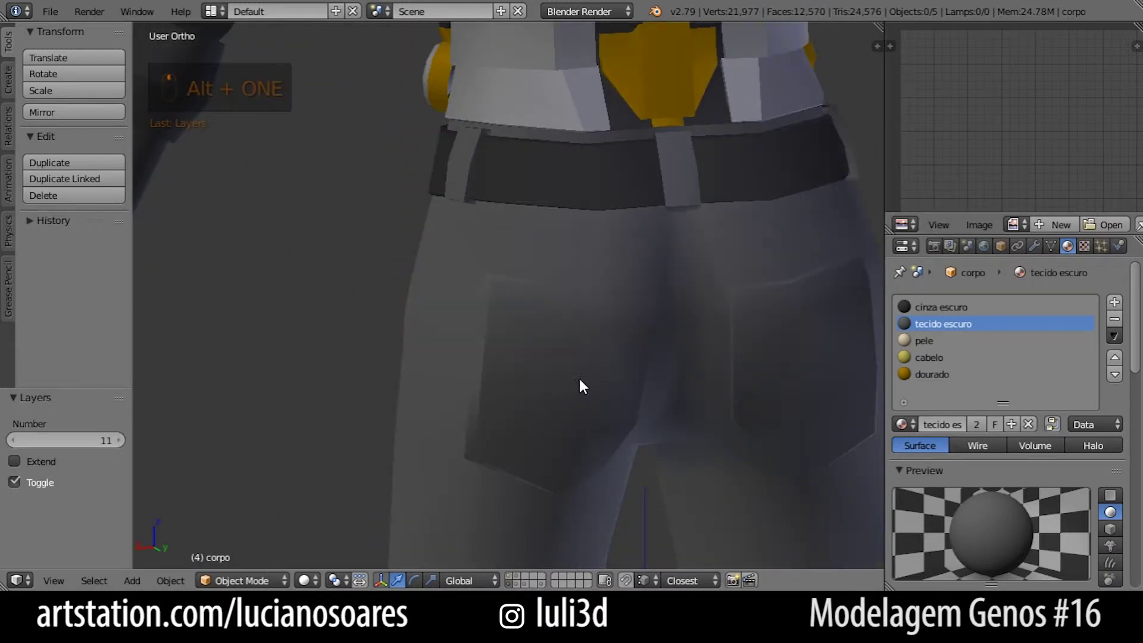
pyautogui.press('1')
# Select the four faces over the buttock and extrude them as the back pocket
pyautogui.keyDown('shift'); pyautogui.moveTo(594, 380); pyautogui.dragTo(491, 298, button='middle'); pyautogui.keyUp('shift')
pyautogui.press('Tab')
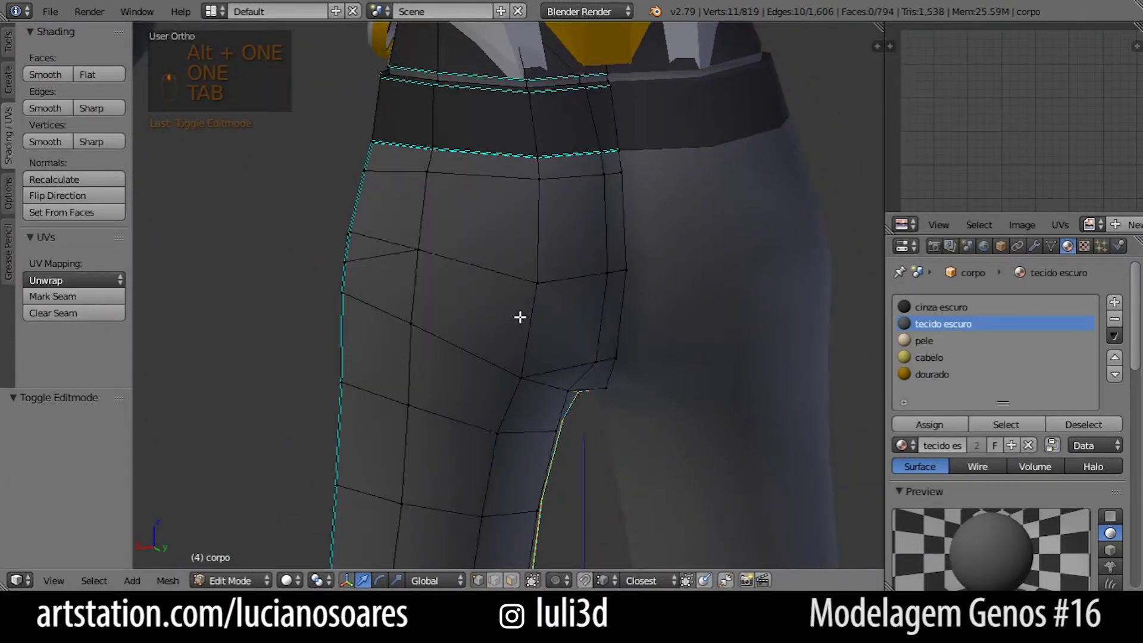
pyautogui.click(511, 580)
pyautogui.click(523, 260)
pyautogui.keyDown('shift'); pyautogui.click(546, 268); pyautogui.keyUp('shift')
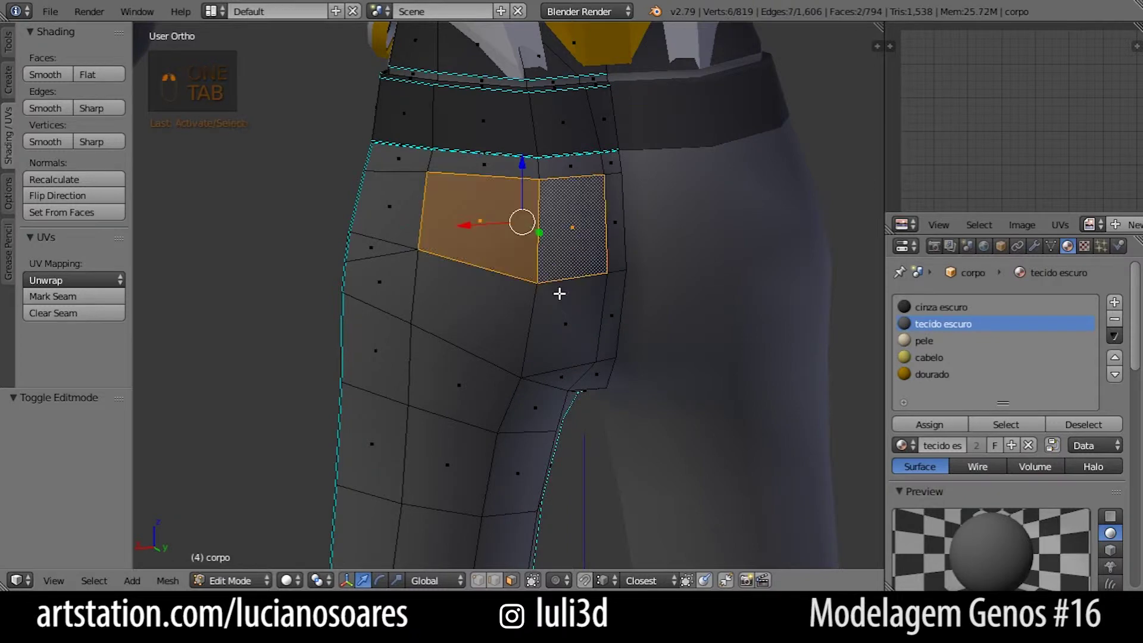
pyautogui.keyDown('shift'); pyautogui.click(556, 291); pyautogui.keyUp('shift')
pyautogui.scroll(2, 495, 312)
pyautogui.moveTo(582, 339); pyautogui.dragTo(523, 370, button='middle')
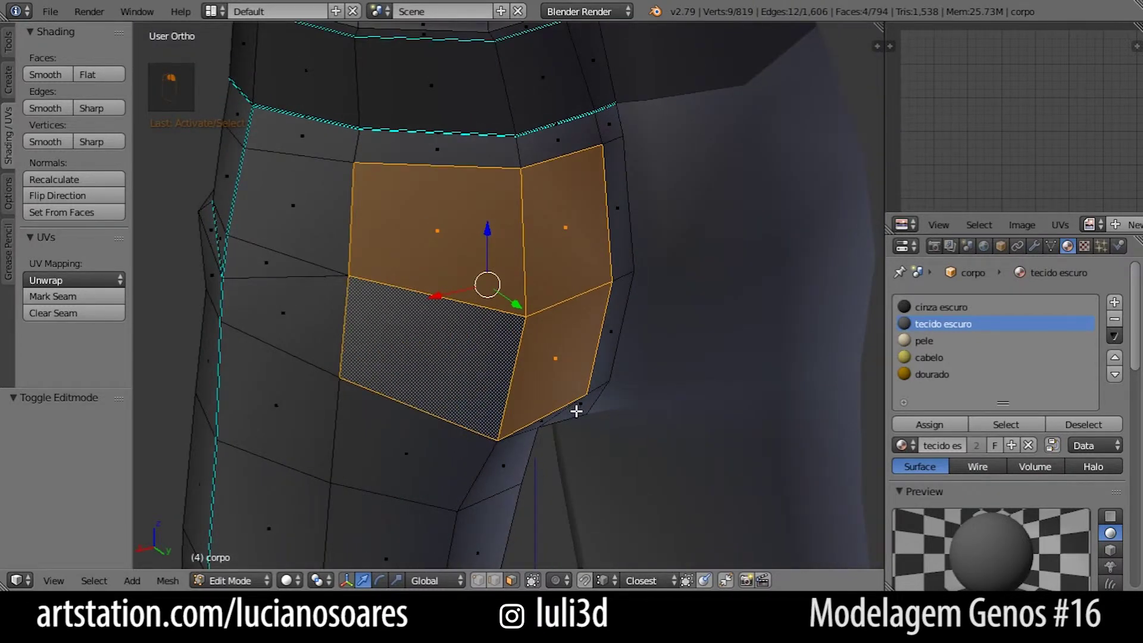
pyautogui.press('e')
pyautogui.click(584, 419)
# Scale the extruded back pocket faces along X and check the shading
pyautogui.press('s')
pyautogui.press('x')
pyautogui.click(641, 403)
pyautogui.moveTo(639, 403); pyautogui.dragTo(554, 348, button='middle')
pyautogui.press('Tab')
pyautogui.press('Tab')
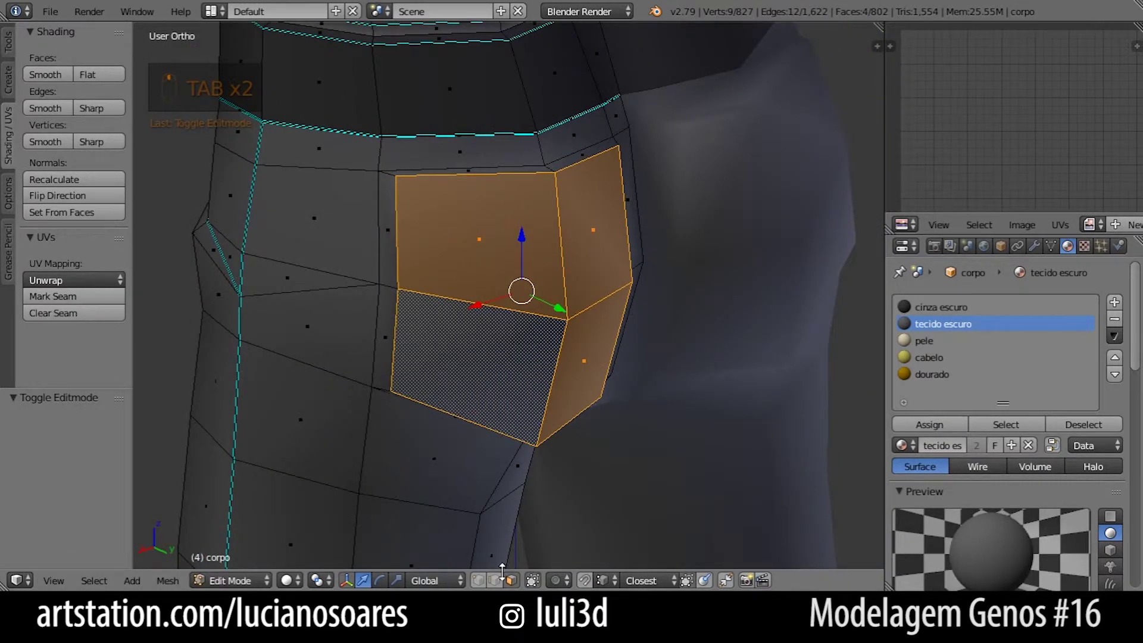
# Keep only the back pocket's outline edges selected, mark them sharp and check the result from behind
pyautogui.keyDown('shift'); pyautogui.rightClick(502, 319); pyautogui.keyUp('shift')
pyautogui.keyDown('shift'); pyautogui.rightClick(558, 284); pyautogui.keyUp('shift')
pyautogui.keyDown('shift'); pyautogui.rightClick(590, 333); pyautogui.keyUp('shift')
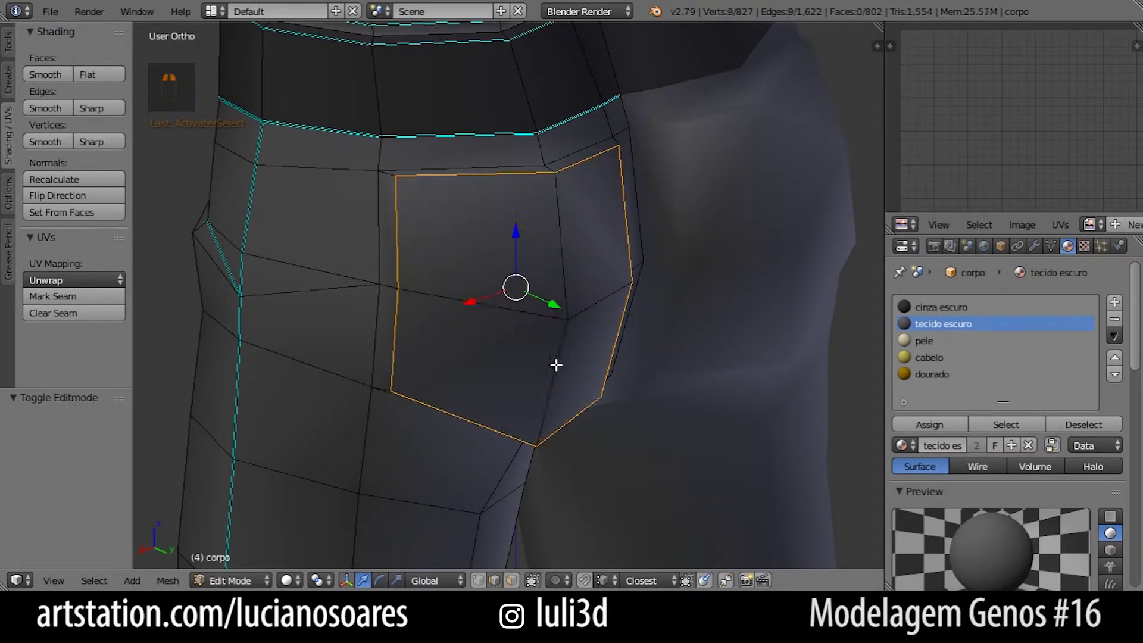
pyautogui.press('Tab')
pyautogui.moveTo(597, 276); pyautogui.dragTo(564, 248, button='middle')
pyautogui.scroll(-6, 559, 249)
pyautogui.scroll(2, 512, 255)
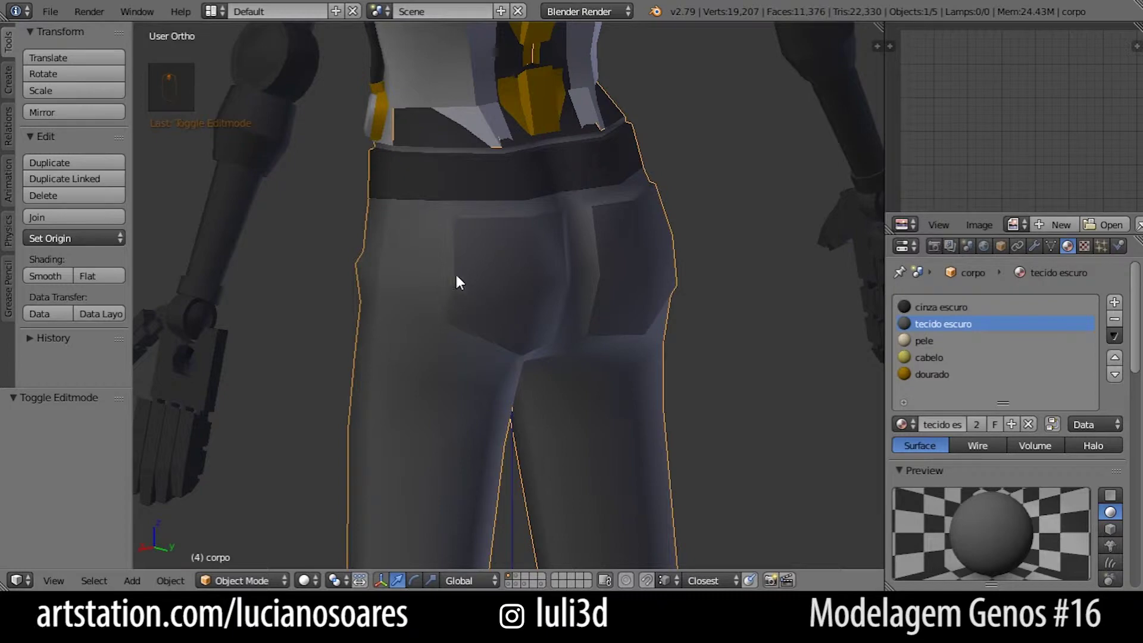
pyautogui.scroll(-4, 456, 276)
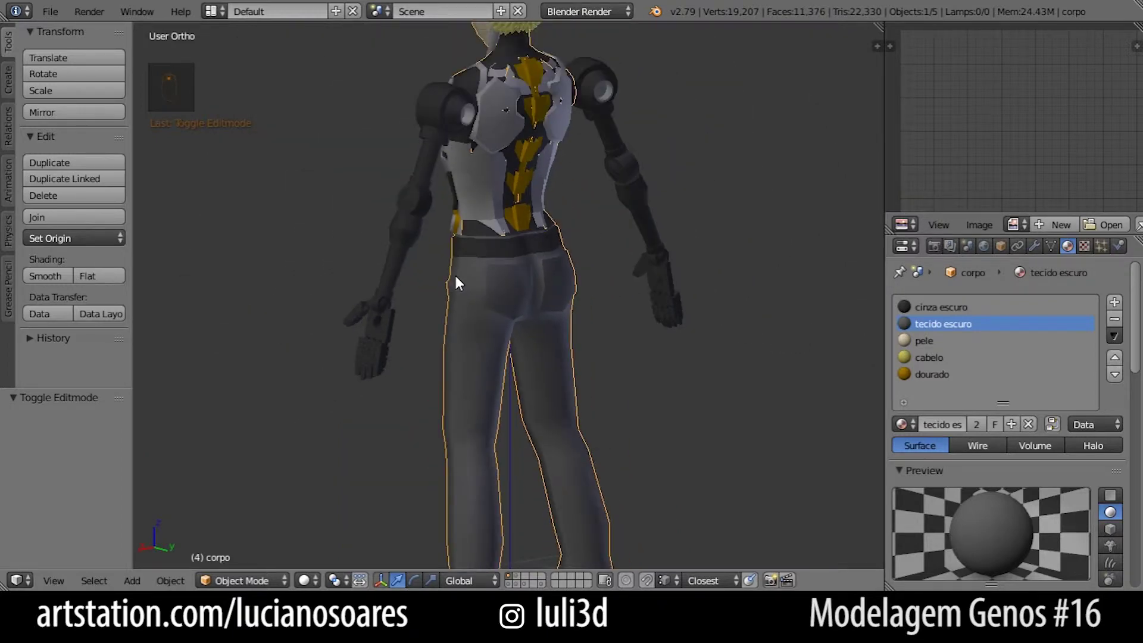
pyautogui.scroll(4, 474, 273)
pyautogui.moveTo(537, 289)
pyautogui.mouseDown(button='middle')
pyautogui.moveTo(371, 292)
pyautogui.moveTo(610, 276)
pyautogui.moveTo(651, 305)
pyautogui.moveTo(622, 282)
pyautogui.moveTo(551, 284)
pyautogui.mouseUp(button='middle')
pyautogui.scroll(1, 514, 302)
pyautogui.moveTo(472, 364); pyautogui.dragTo(508, 355, button='middle')
# Compare the crotch with layer 11, mark the two edges running from the crotch onto the front thigh sharp and check the trousers
pyautogui.press('Tab')
pyautogui.press('Tab')
pyautogui.hotkey('alt', '1')
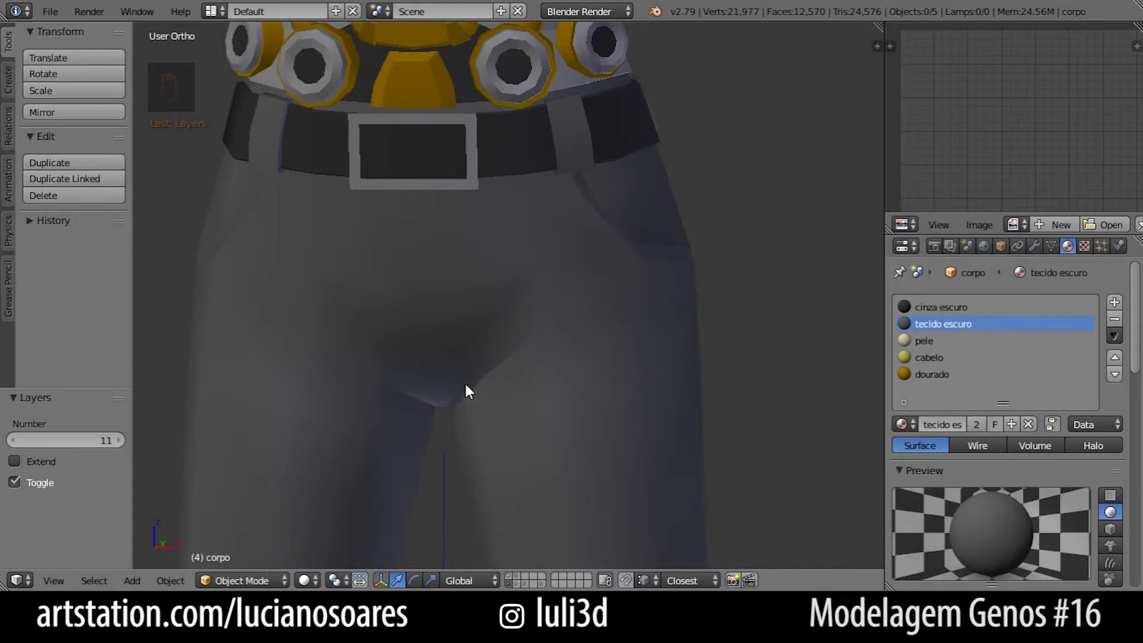
pyautogui.rightClick(465, 386)
pyautogui.press('Tab')
pyautogui.rightClick(463, 398)
pyautogui.keyDown('shift'); pyautogui.rightClick(467, 392); pyautogui.keyUp('shift')
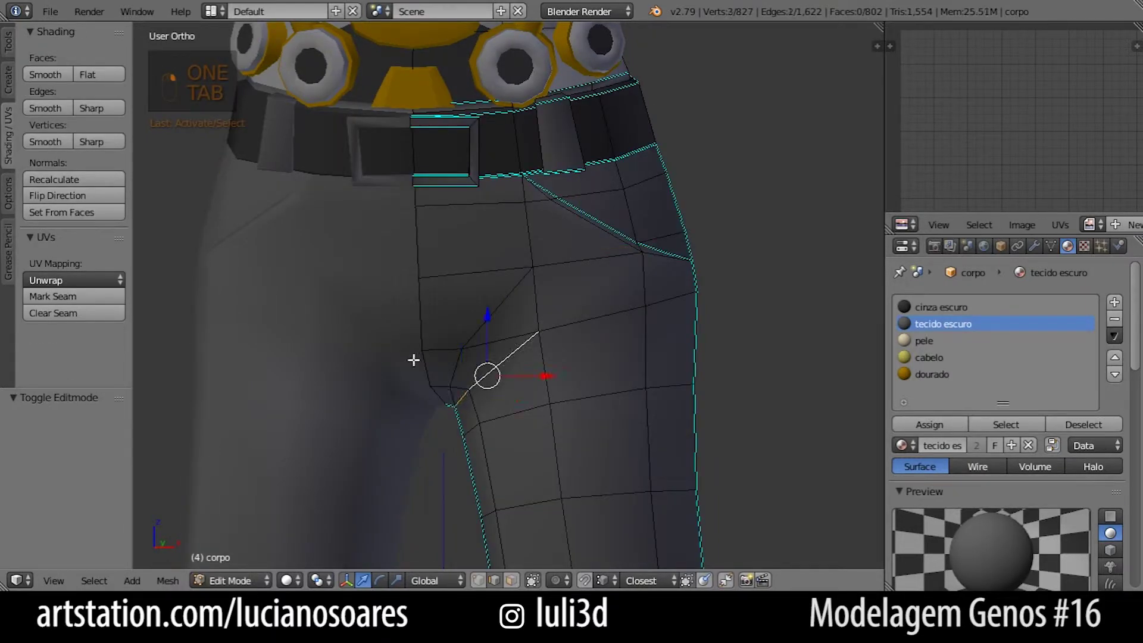
pyautogui.click(100, 109)
pyautogui.press('Tab')
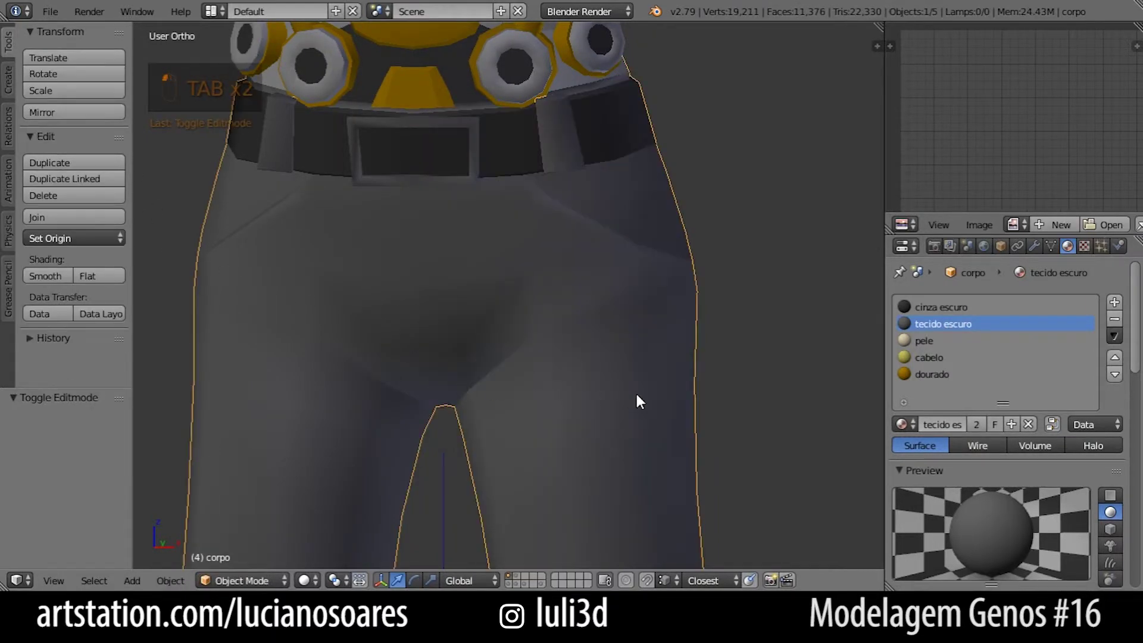
pyautogui.scroll(-4, 635, 391)
pyautogui.moveTo(612, 393); pyautogui.dragTo(552, 417, button='middle')
pyautogui.scroll(-3, 560, 428)
pyautogui.keyDown('shift'); pyautogui.moveTo(636, 506); pyautogui.dragTo(620, 401, button='middle'); pyautogui.keyUp('shift')
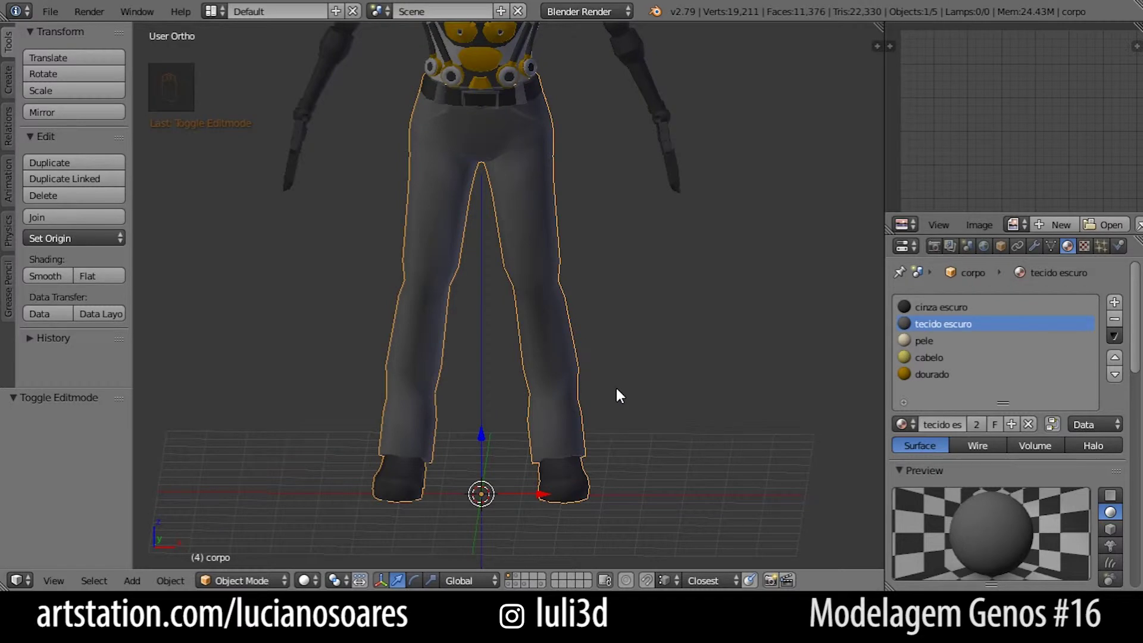
# Show layer 11 in front view and mark the inner seam edge on the lower leg of corpo.001 as sharp
pyautogui.hotkey('alt', '1')
pyautogui.press('KP_1')
pyautogui.press('Tab')
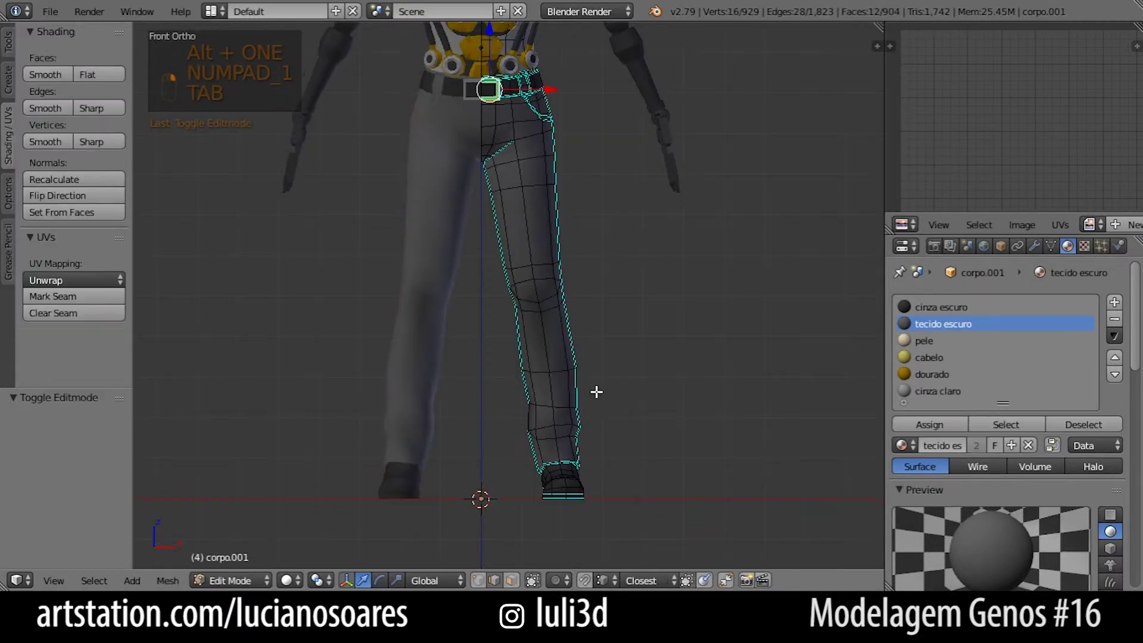
pyautogui.scroll(5, 613, 416)
pyautogui.scroll(3, 560, 259)
pyautogui.rightClick(450, 327)
pyautogui.click(101, 109)
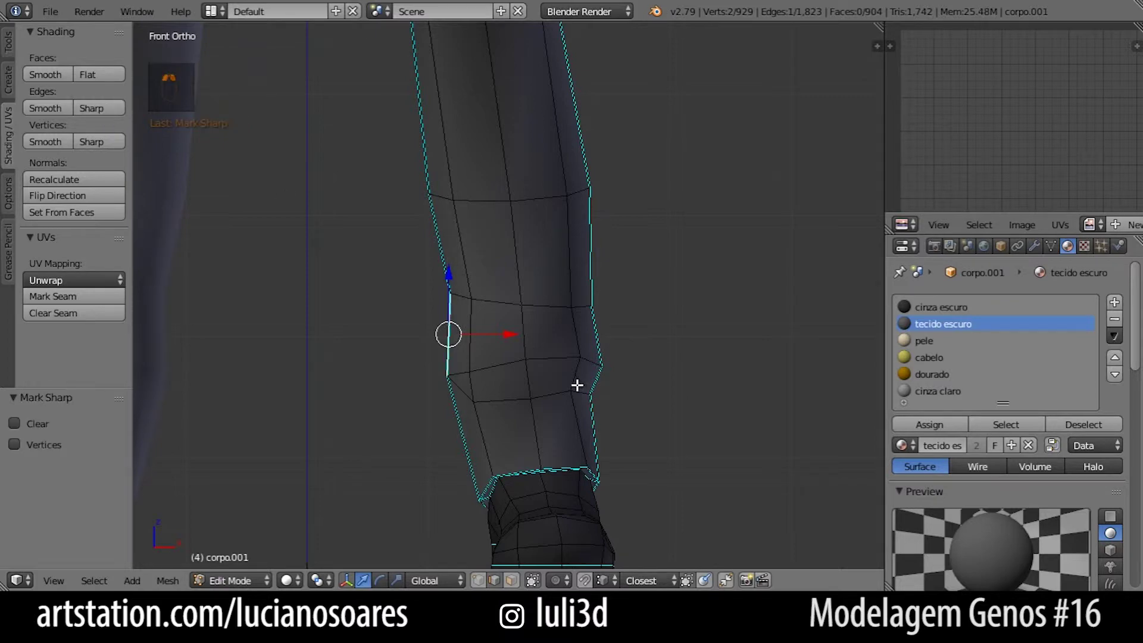
pyautogui.keyDown('shift'); pyautogui.moveTo(547, 419); pyautogui.dragTo(528, 273, button='middle'); pyautogui.keyUp('shift')
pyautogui.scroll(3, 528, 273)
pyautogui.keyDown('shift'); pyautogui.moveTo(528, 213); pyautogui.dragTo(528, 308, button='middle'); pyautogui.keyUp('shift')
pyautogui.keyDown('alt'); pyautogui.rightClick(480, 256); pyautogui.keyUp('alt')
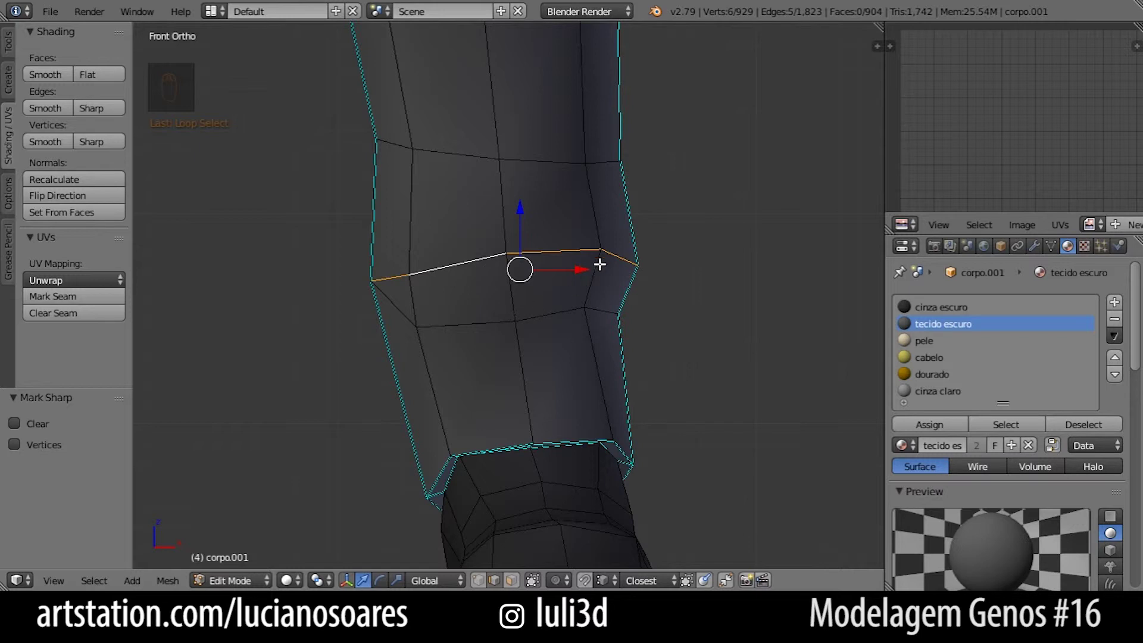
pyautogui.click(479, 580)
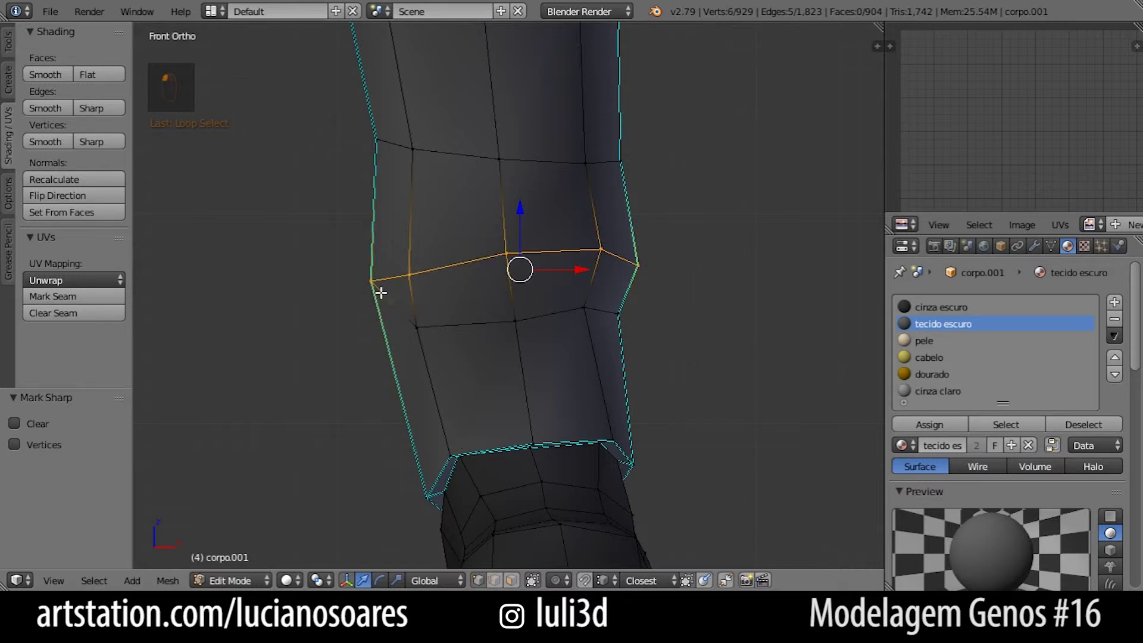
pyautogui.rightClick(380, 291)
pyautogui.press('g')
pyautogui.rightClick(370, 306)
pyautogui.rightClick(638, 271)
pyautogui.press('g')
pyautogui.rightClick(643, 278)
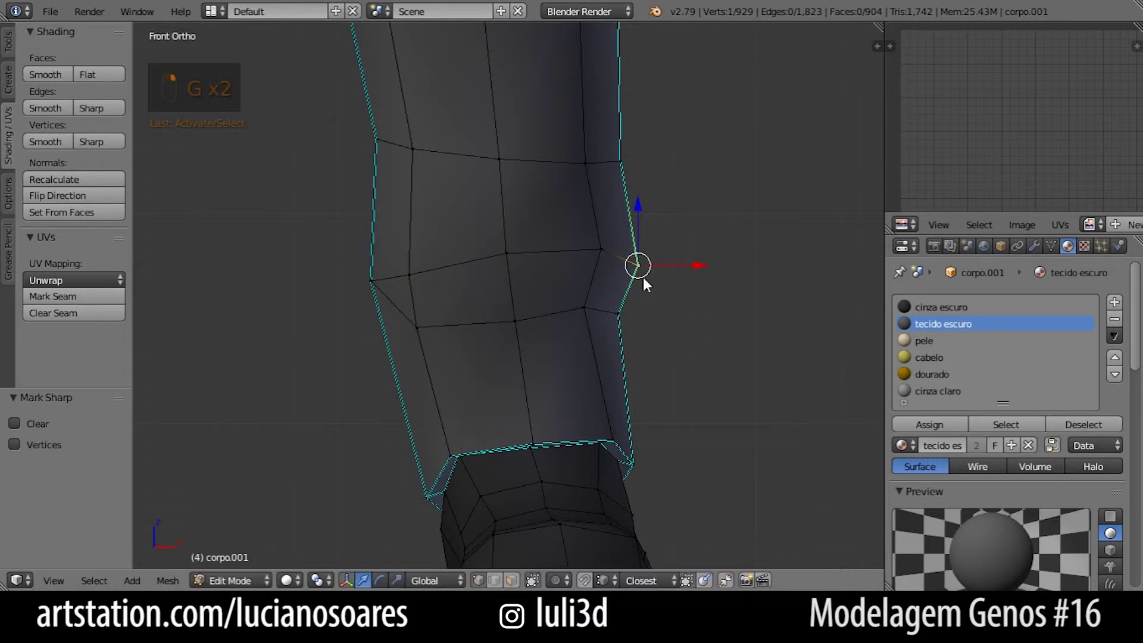
pyautogui.press('Tab')
pyautogui.keyDown('shift'); pyautogui.moveTo(567, 270); pyautogui.dragTo(572, 325, button='middle'); pyautogui.keyUp('shift')
pyautogui.press('Tab')
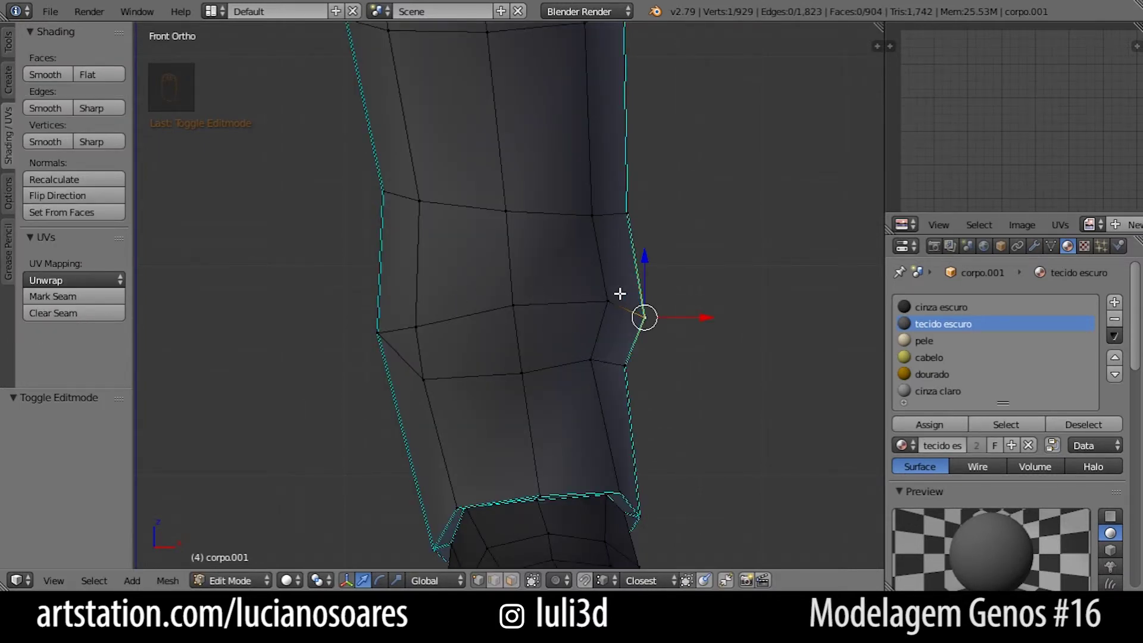
# Leave mesh editing on corpo.001 and review the trousers and the whole character from the front and at a slight angle
pyautogui.scroll(-3, 631, 319)
pyautogui.press('Tab')
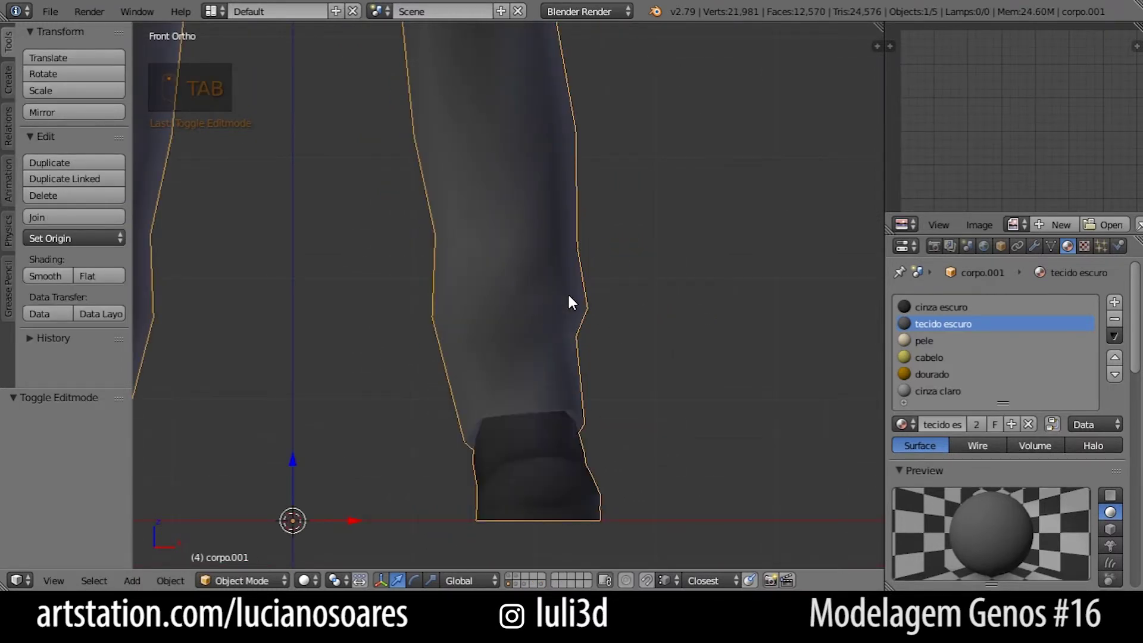
pyautogui.scroll(-4, 580, 315)
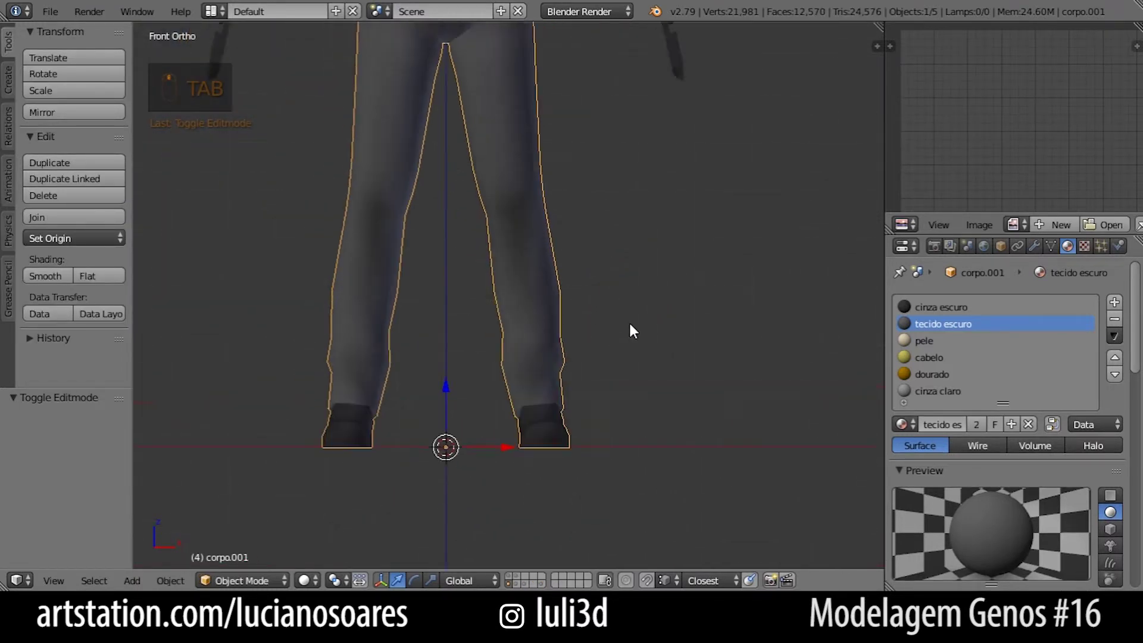
pyautogui.scroll(-4, 655, 409)
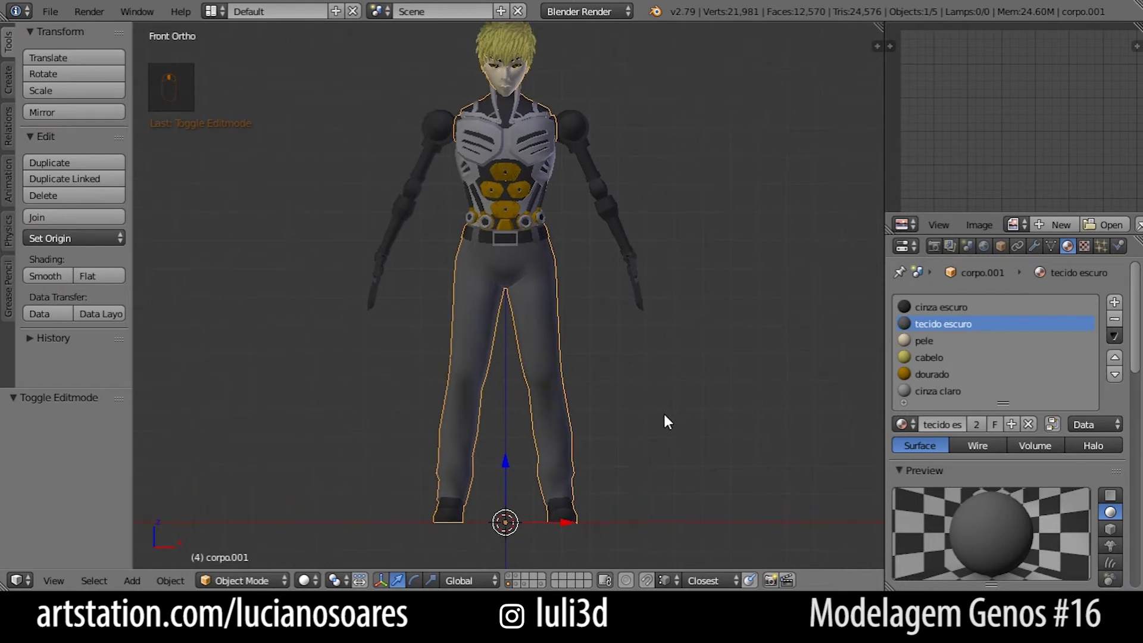
pyautogui.scroll(5, 624, 374)
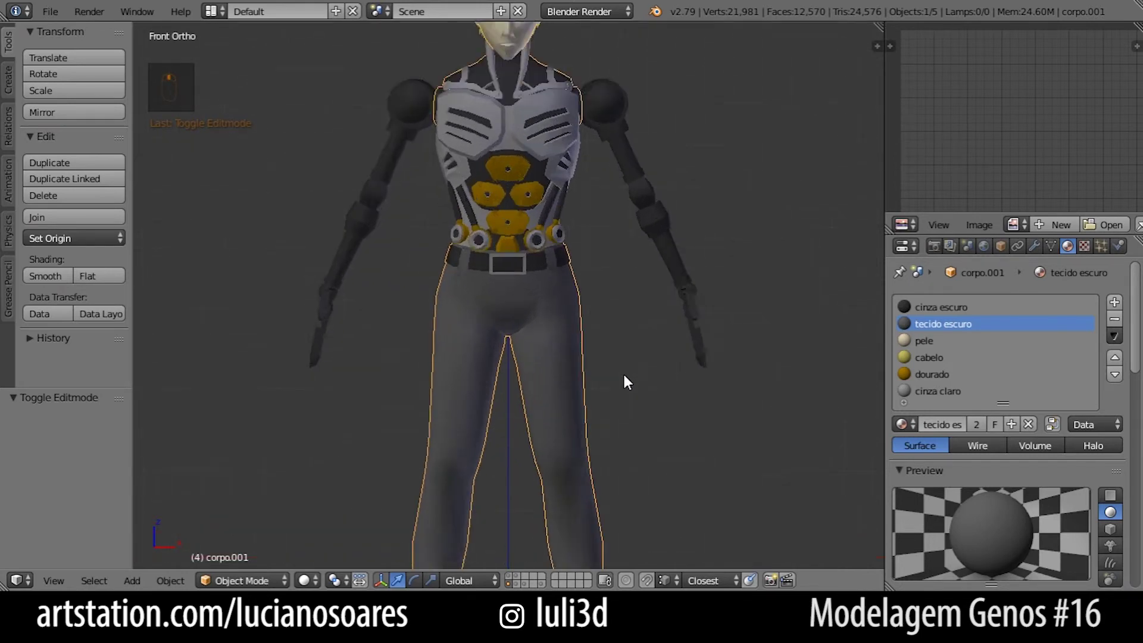
pyautogui.moveTo(637, 323)
pyautogui.mouseDown(button='middle')
pyautogui.moveTo(385, 341)
pyautogui.moveTo(230, 330)
pyautogui.moveTo(241, 342)
pyautogui.moveTo(604, 358)
pyautogui.moveTo(622, 338)
pyautogui.mouseUp(button='middle')
pyautogui.scroll(-5, 623, 338)
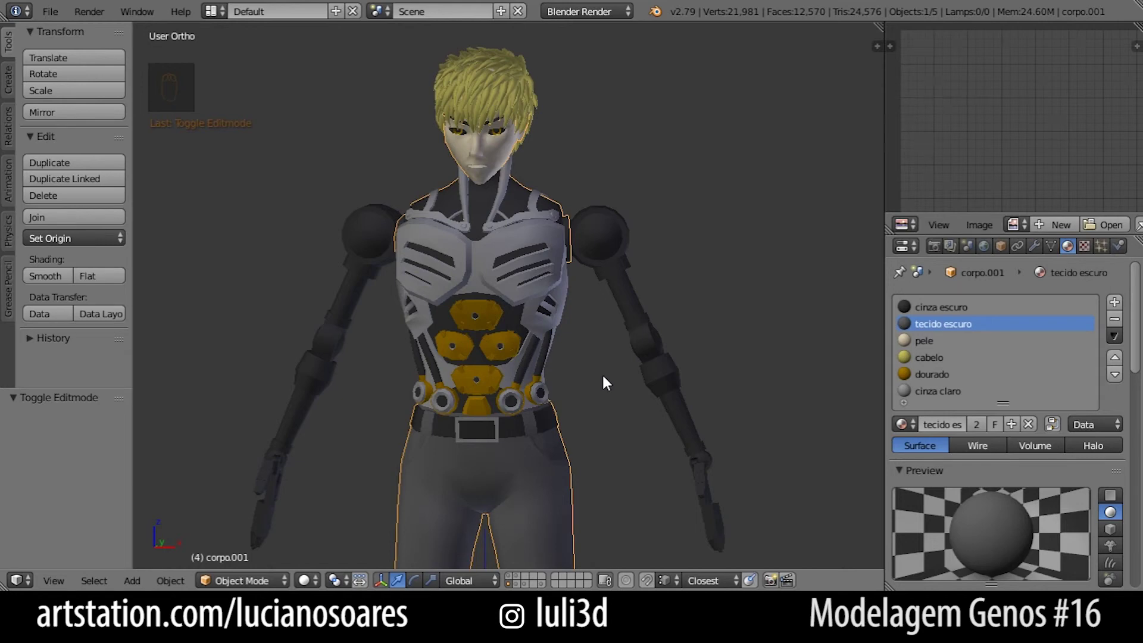
pyautogui.hotkey('alt', 'Tab')
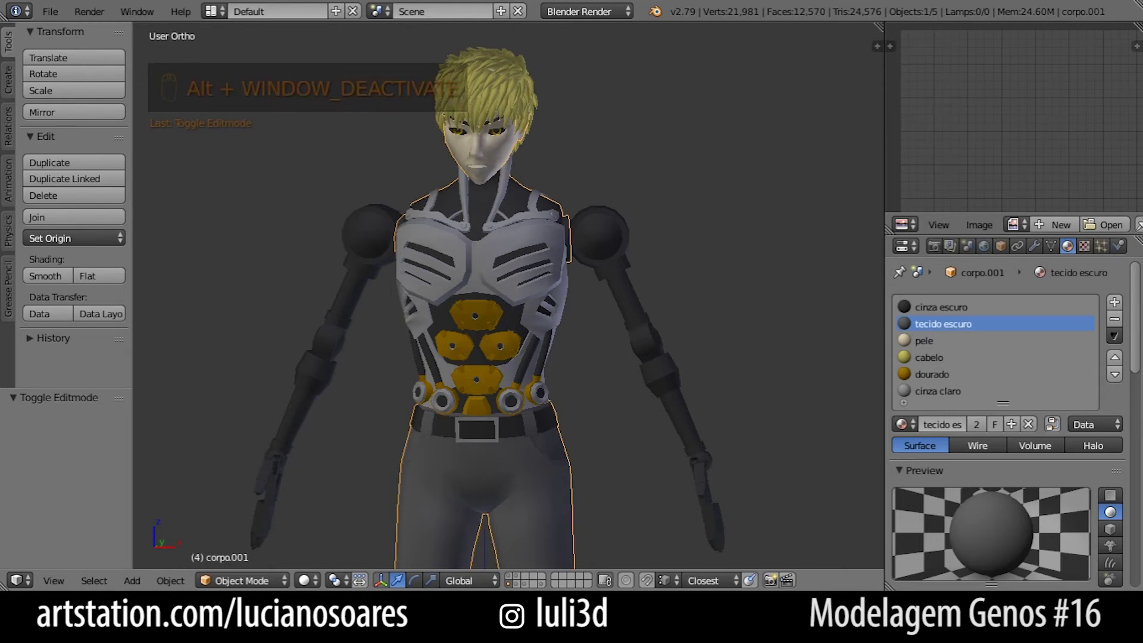